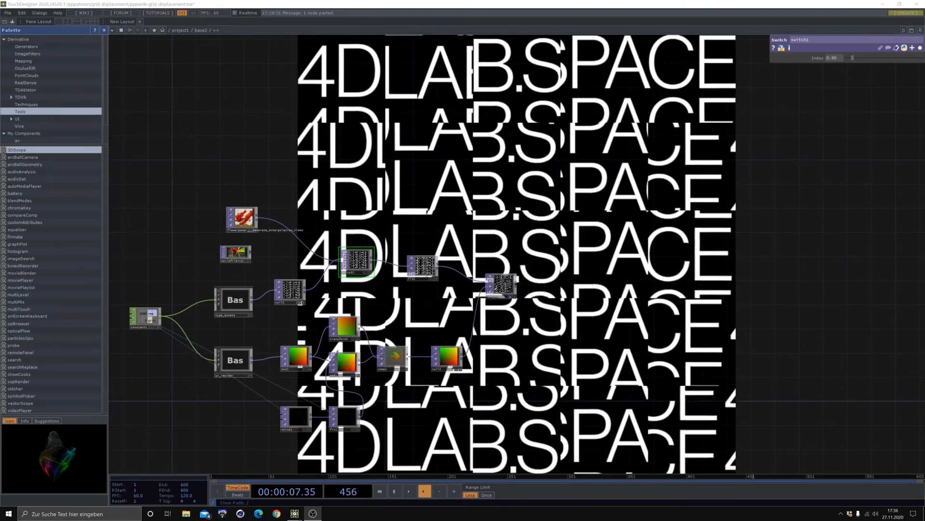
# - Examine the finished grid displacement network, from the type and UV components through to the remap output
pyautogui.scroll(5, 465, 269)
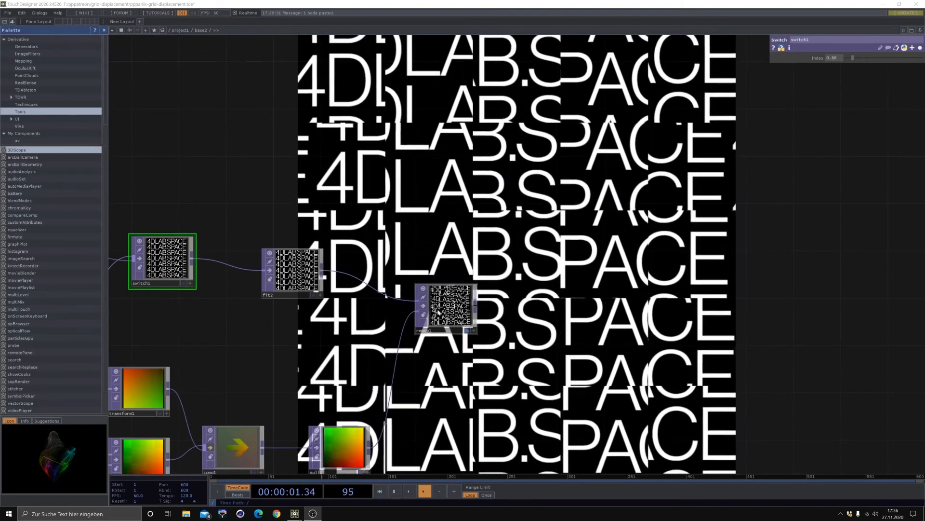
pyautogui.moveTo(473, 363); pyautogui.dragTo(595, 231)
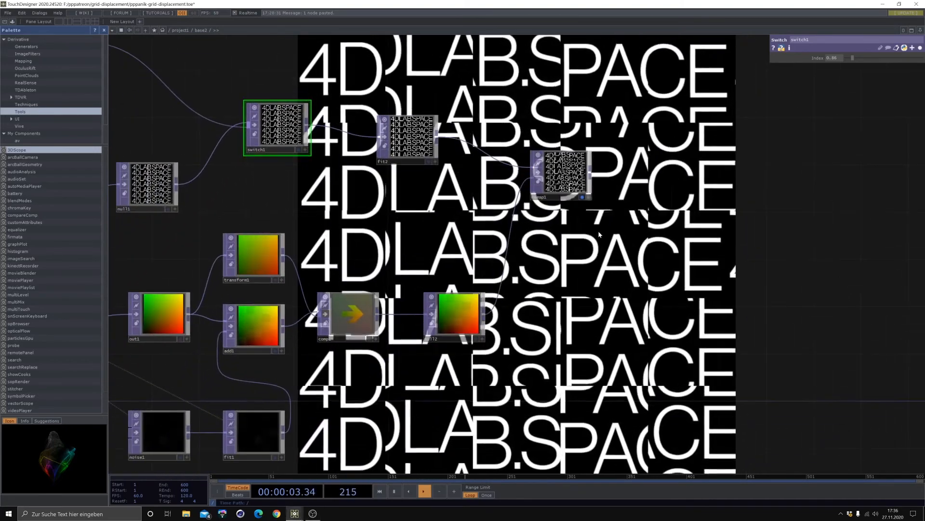
pyautogui.scroll(-4, 598, 230)
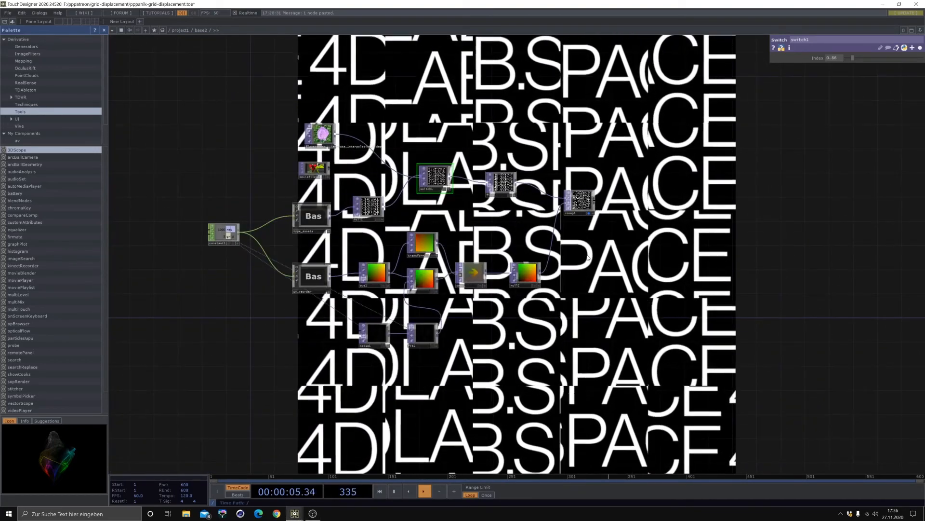
pyautogui.scroll(2, 598, 257)
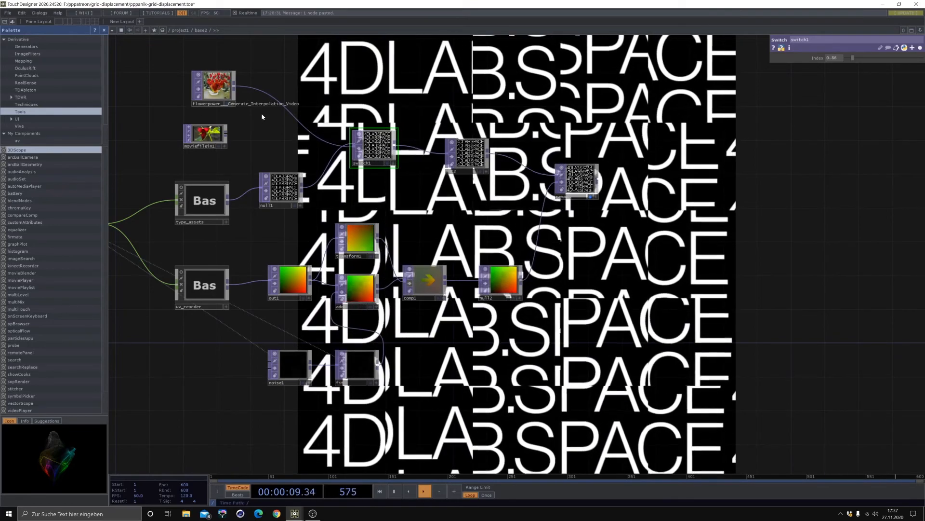
pyautogui.moveTo(266, 134); pyautogui.dragTo(265, 156)
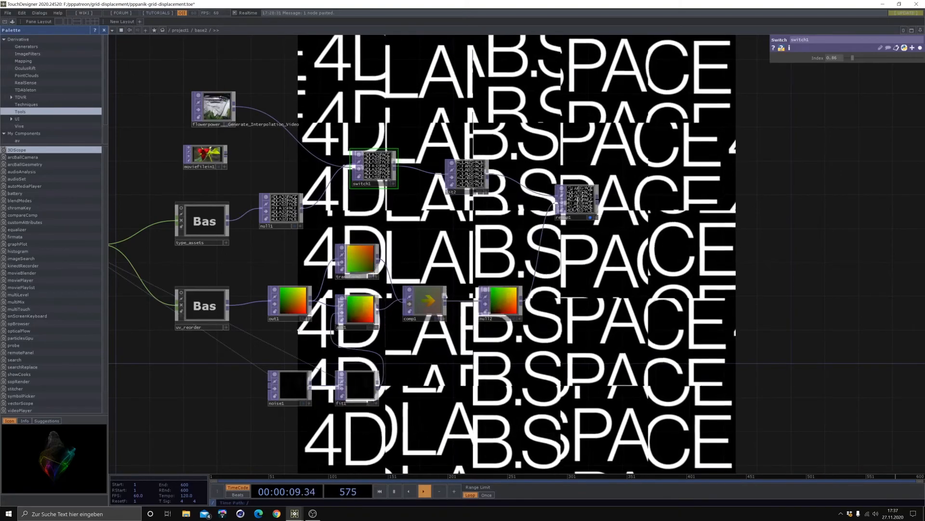
pyautogui.scroll(2, 302, 305)
pyautogui.scroll(2, 312, 324)
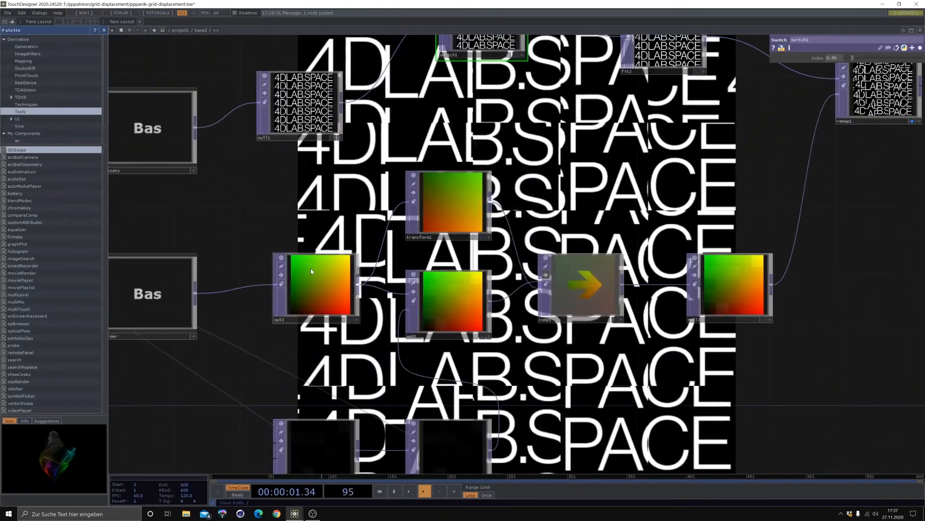
pyautogui.scroll(-4, 457, 279)
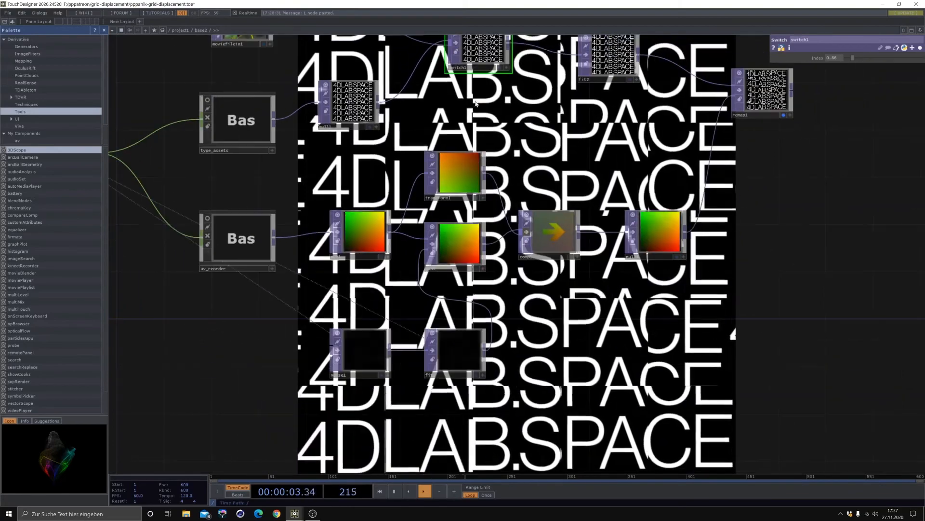
pyautogui.moveTo(529, 199); pyautogui.dragTo(512, 252)
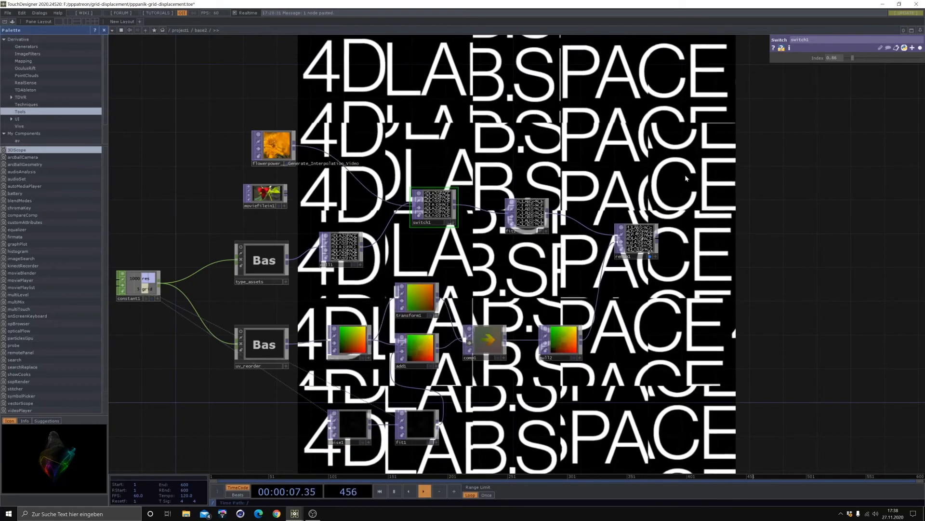
pyautogui.moveTo(507, 76); pyautogui.dragTo(581, 66)
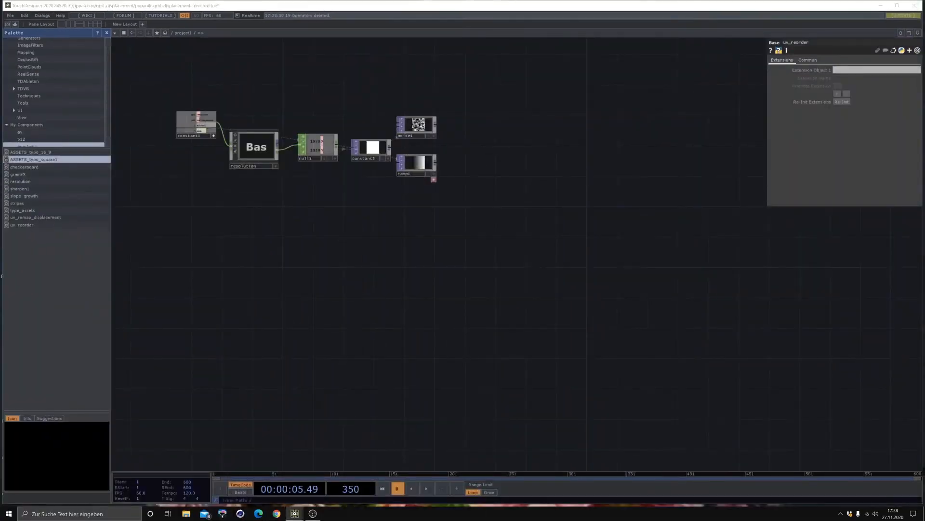
# - Examine the starter project's uv_reorder and resolution components and the channels of the constant1 CHOP
pyautogui.moveTo(365, 254); pyautogui.dragTo(417, 225)
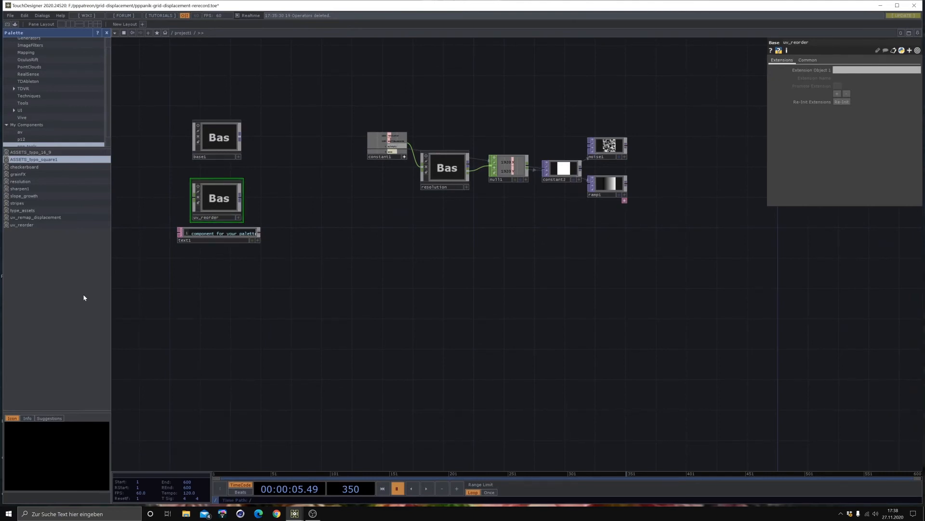
pyautogui.moveTo(29, 230); pyautogui.dragTo(239, 183)
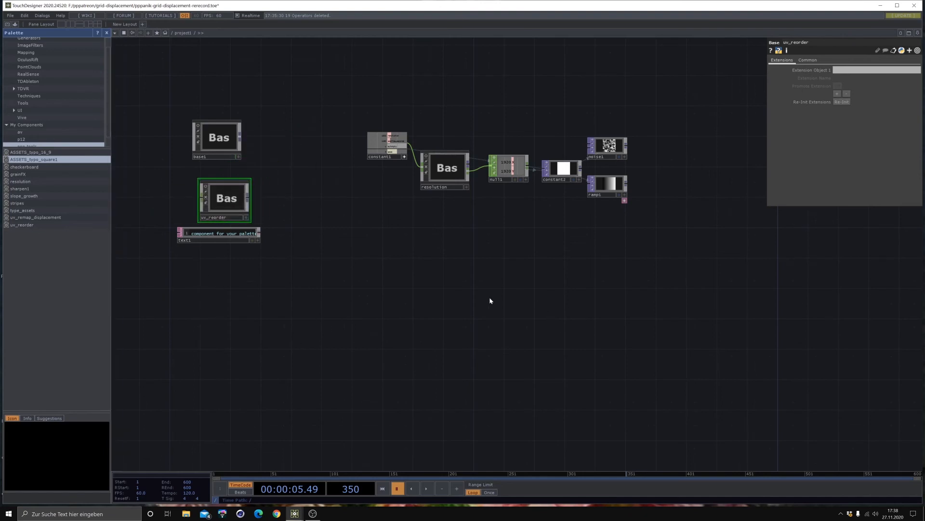
pyautogui.moveTo(585, 299); pyautogui.dragTo(581, 261)
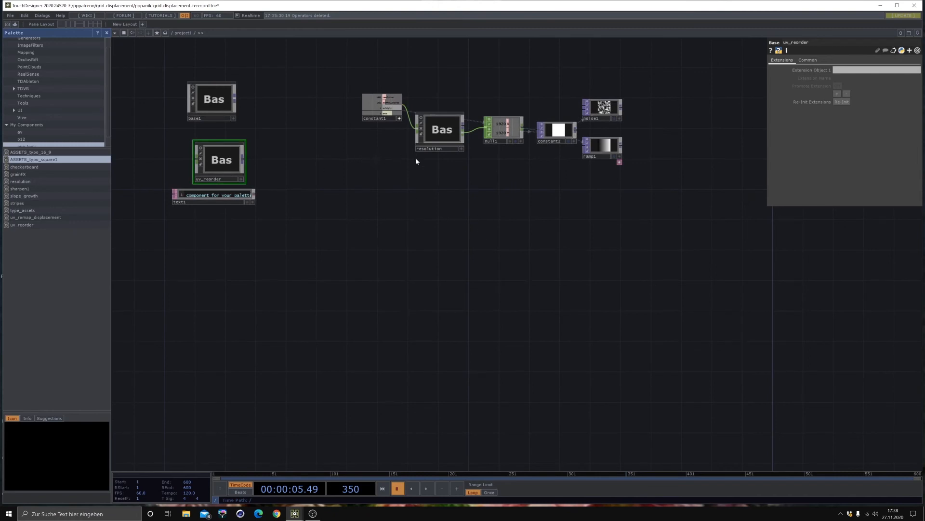
pyautogui.moveTo(417, 160); pyautogui.dragTo(395, 239)
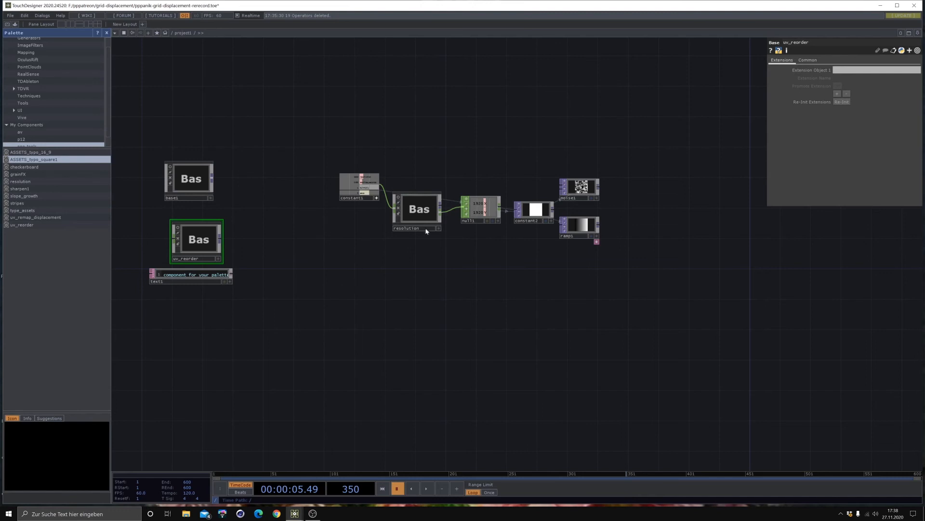
pyautogui.scroll(3, 386, 147)
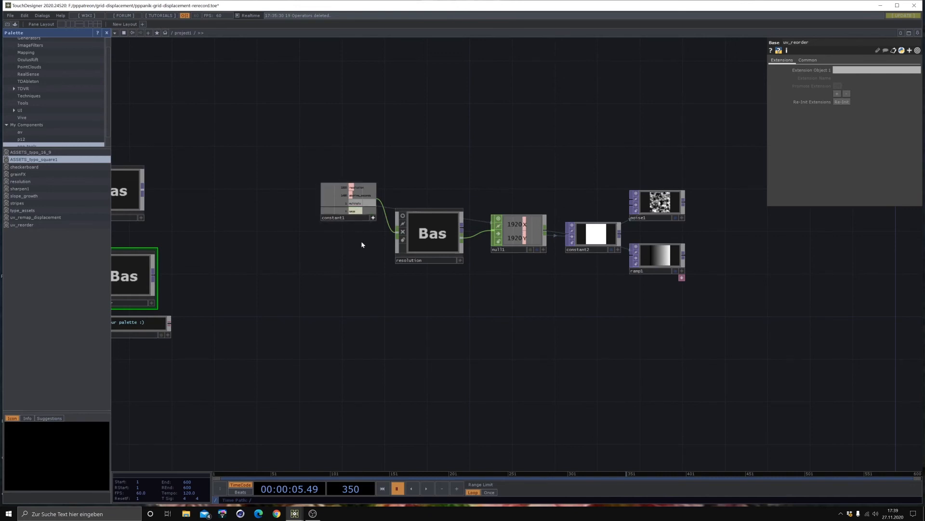
pyautogui.scroll(2, 362, 243)
pyautogui.scroll(3, 345, 224)
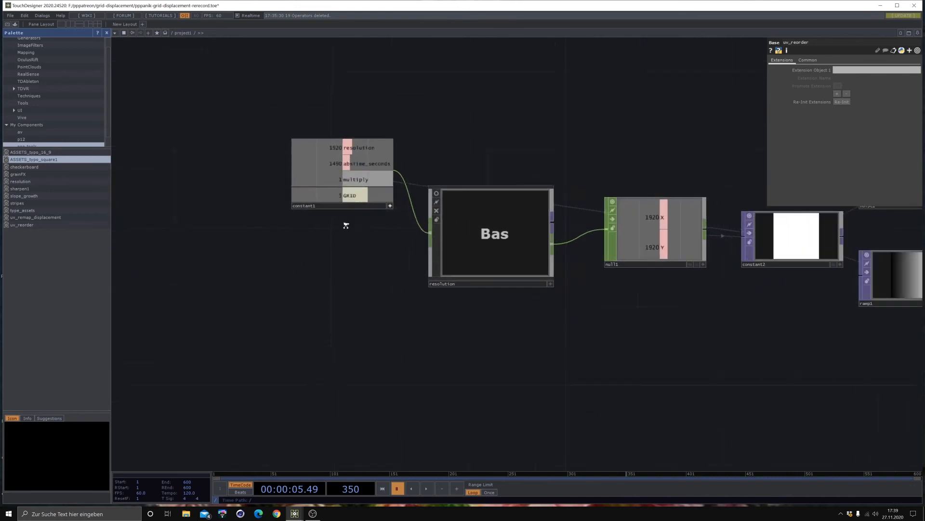
pyautogui.click(399, 188)
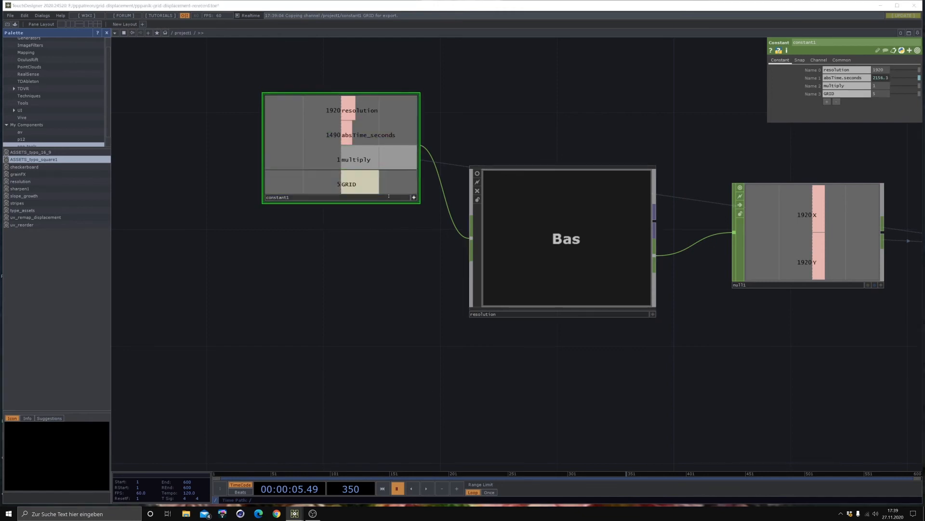
pyautogui.moveTo(408, 272); pyautogui.dragTo(385, 225)
pyautogui.scroll(-3, 438, 303)
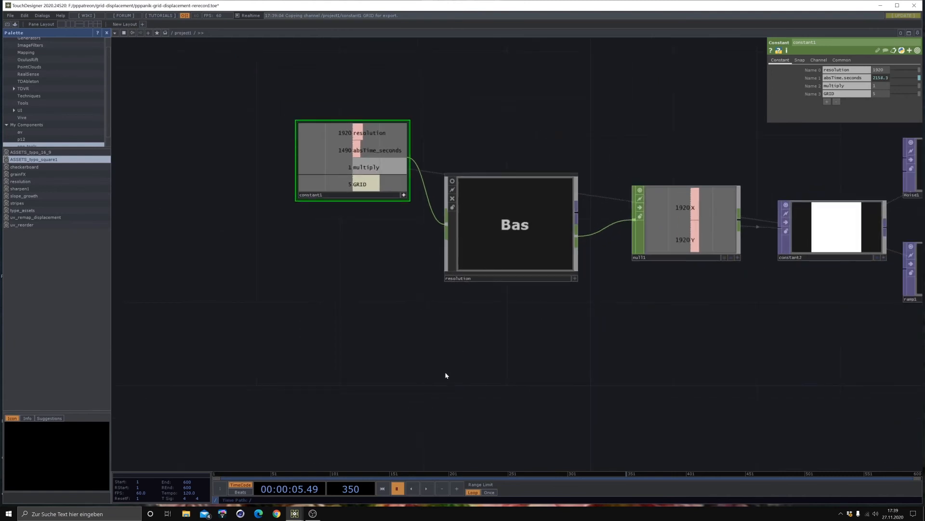
# - Add a Ramp TOP in the empty network area below the resolution setup
pyautogui.moveTo(444, 365); pyautogui.dragTo(437, 254)
pyautogui.scroll(-3, 436, 253)
pyautogui.moveTo(509, 320); pyautogui.dragTo(507, 258)
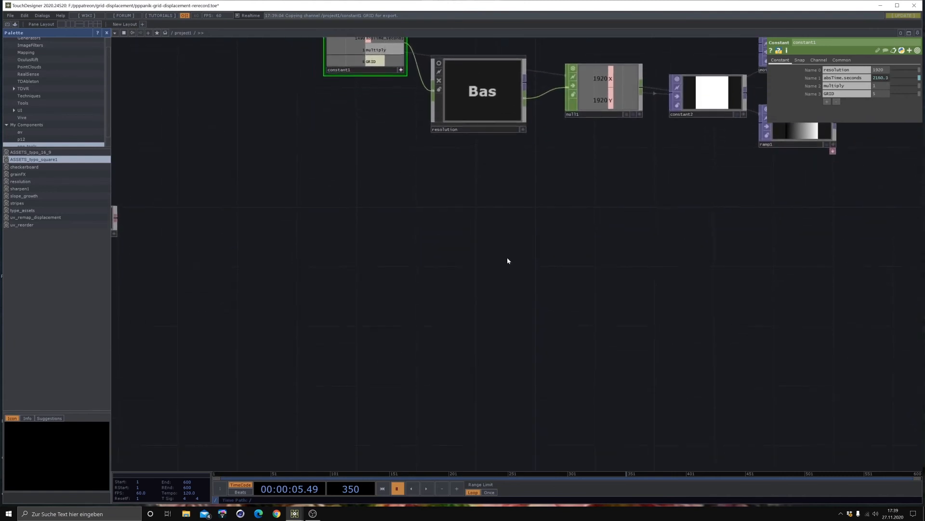
pyautogui.scroll(-3, 461, 315)
pyautogui.press('Tab')
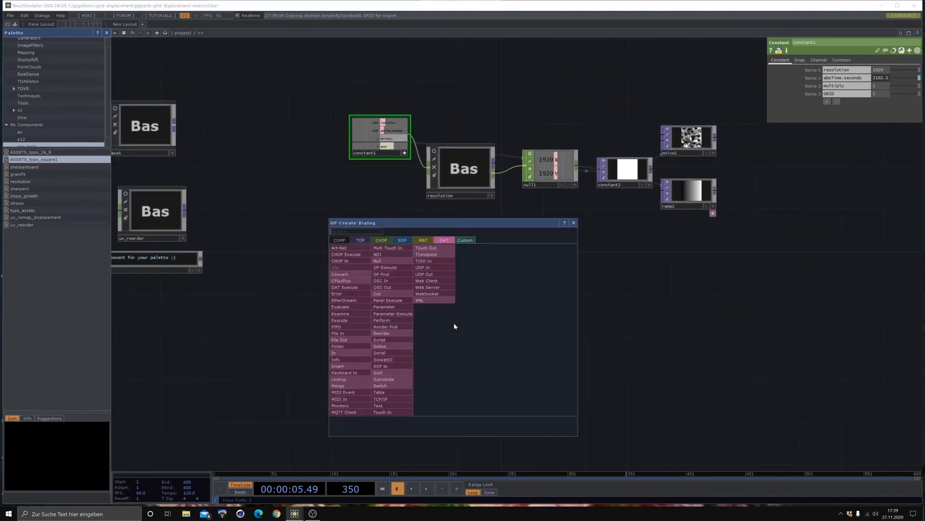
pyautogui.click(364, 240)
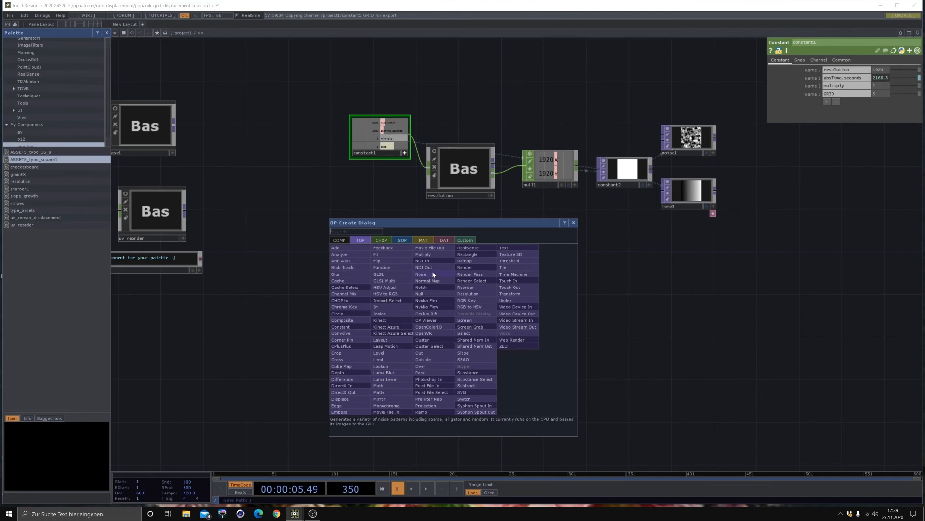
pyautogui.click(427, 409)
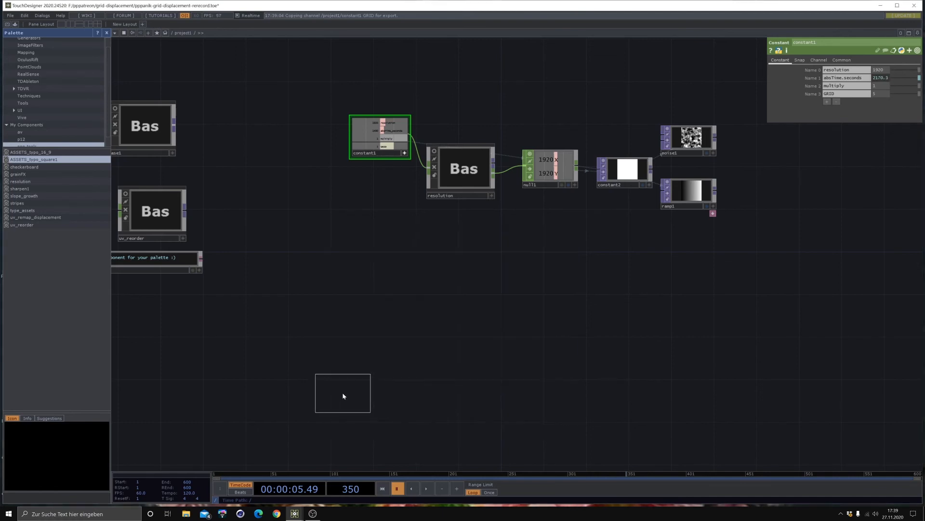
pyautogui.click(345, 395)
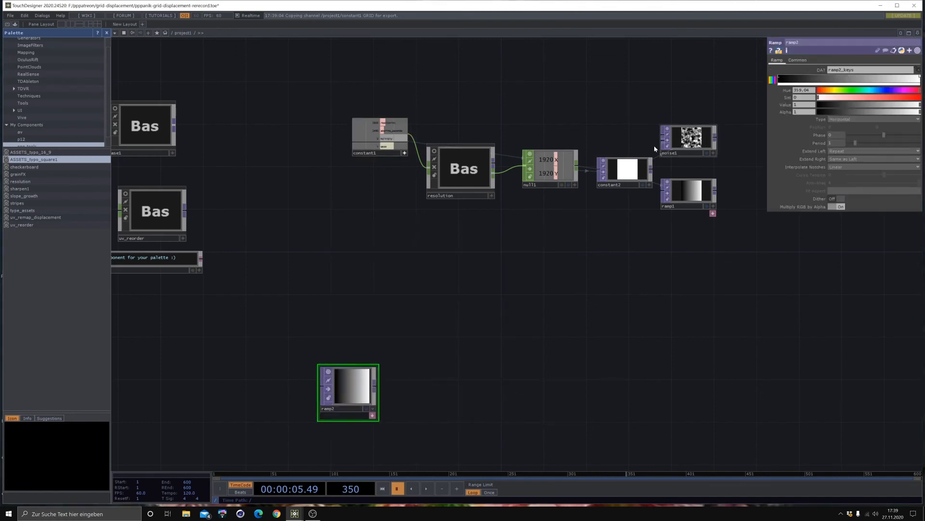
# - Reference the constant2 TOP's resolution in the new Ramp TOP and set the ramp's pixel format to 32-bit float (Mono)
pyautogui.click(634, 170)
pyautogui.rightClick(822, 79)
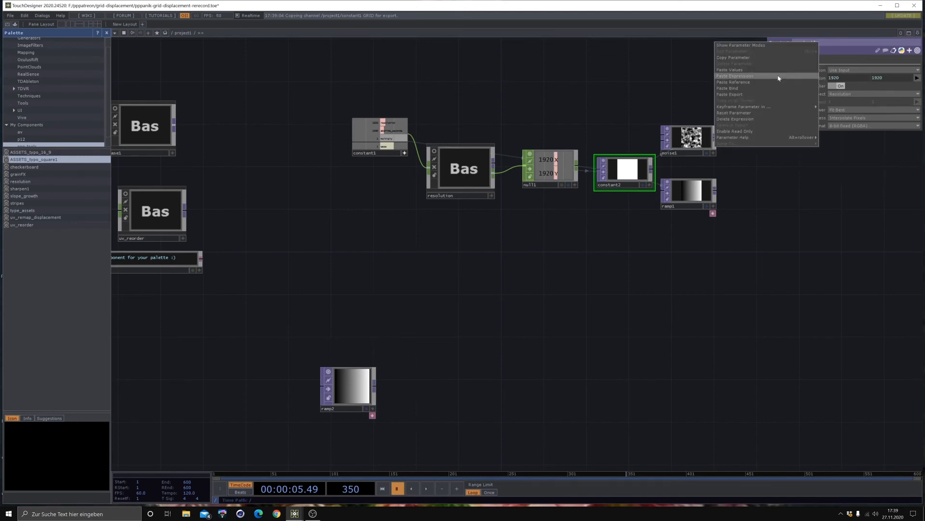
pyautogui.click(736, 56)
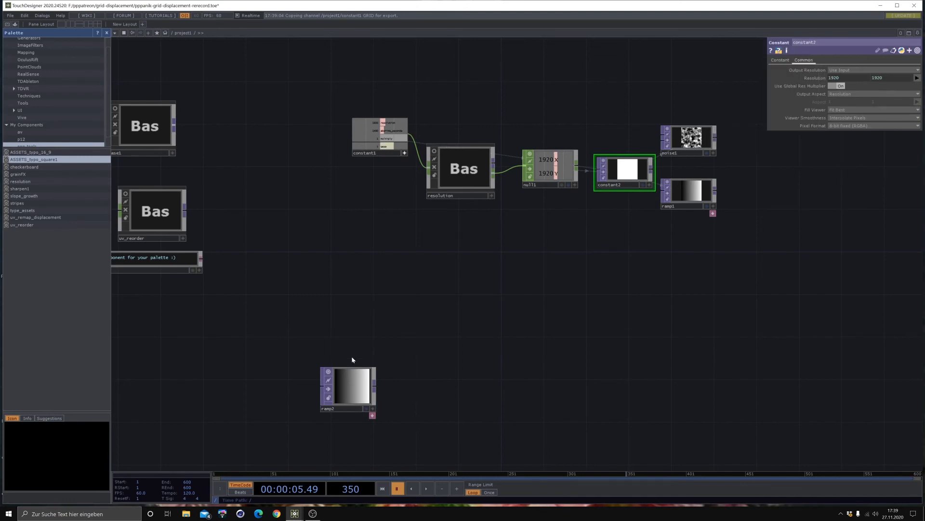
pyautogui.click(351, 366)
pyautogui.click(796, 60)
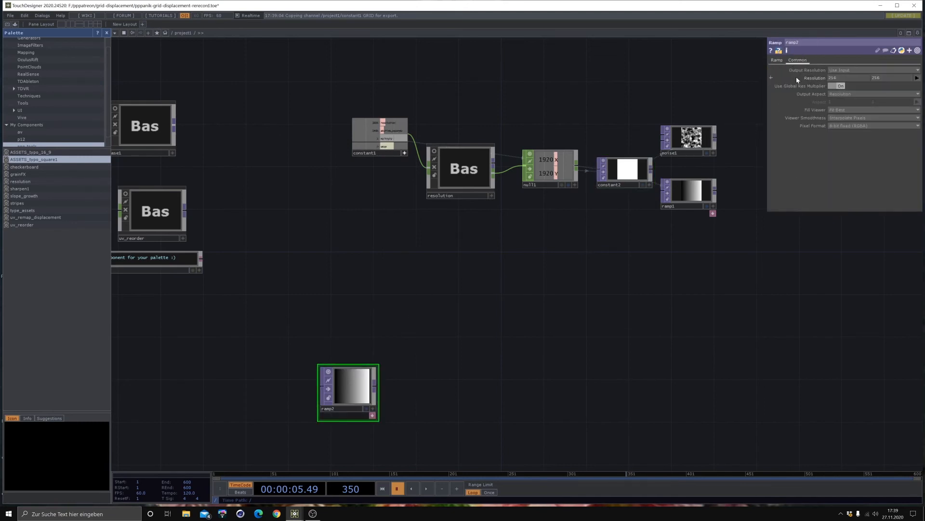
pyautogui.rightClick(802, 78)
pyautogui.click(834, 80)
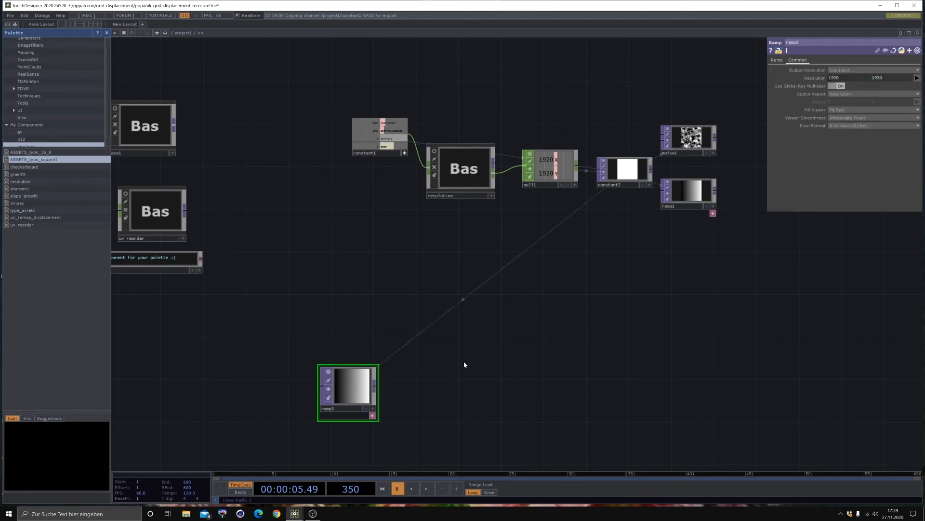
pyautogui.click(842, 126)
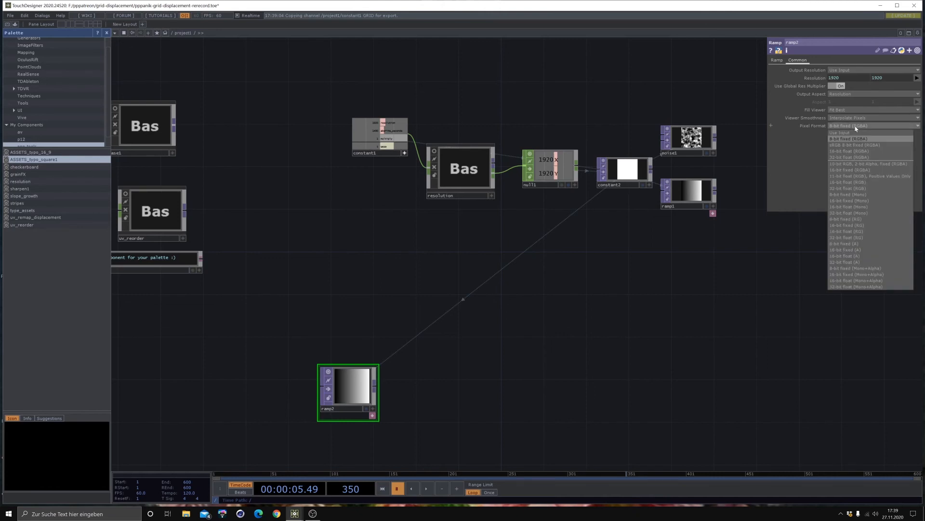
pyautogui.click(856, 213)
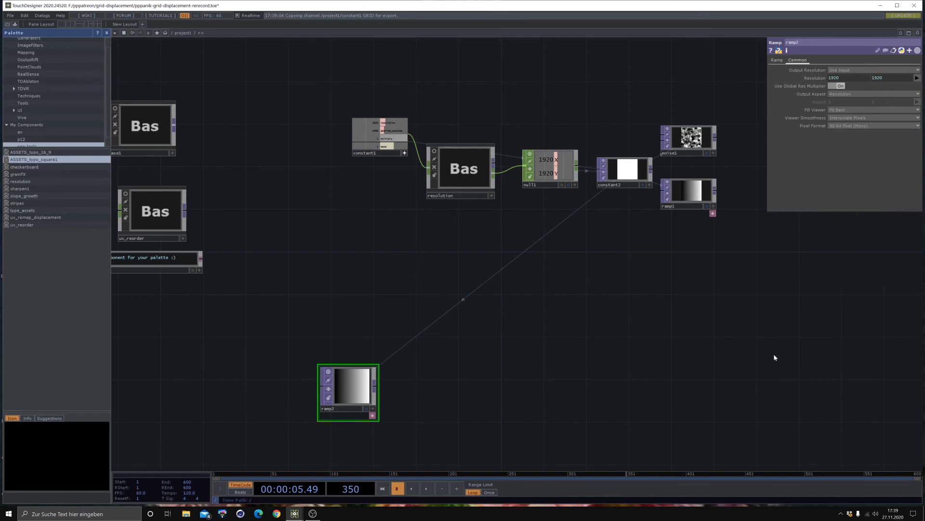
# - Add a Reorder TOP fed by the output of the ramp2 TOP
pyautogui.moveTo(590, 369); pyautogui.dragTo(616, 324)
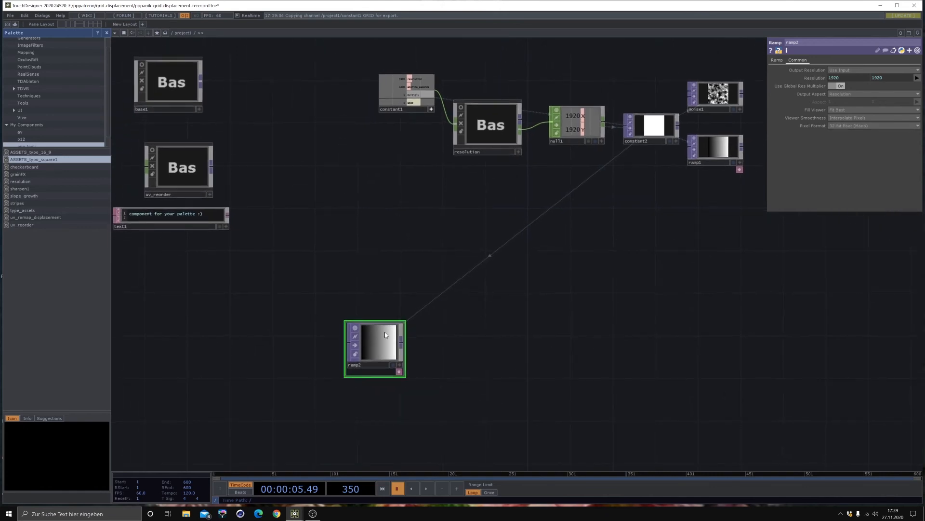
pyautogui.moveTo(469, 309); pyautogui.dragTo(472, 281)
pyautogui.moveTo(345, 273); pyautogui.dragTo(334, 252)
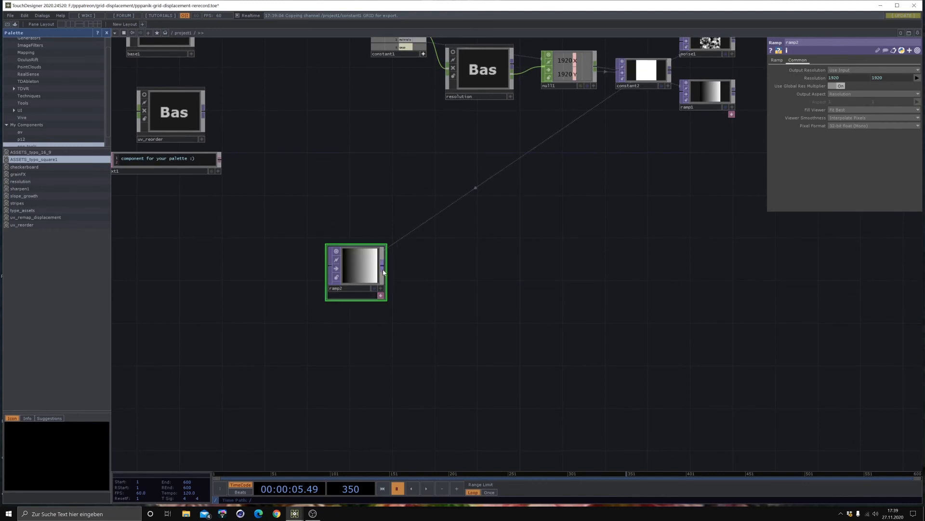
pyautogui.moveTo(386, 273); pyautogui.dragTo(569, 265)
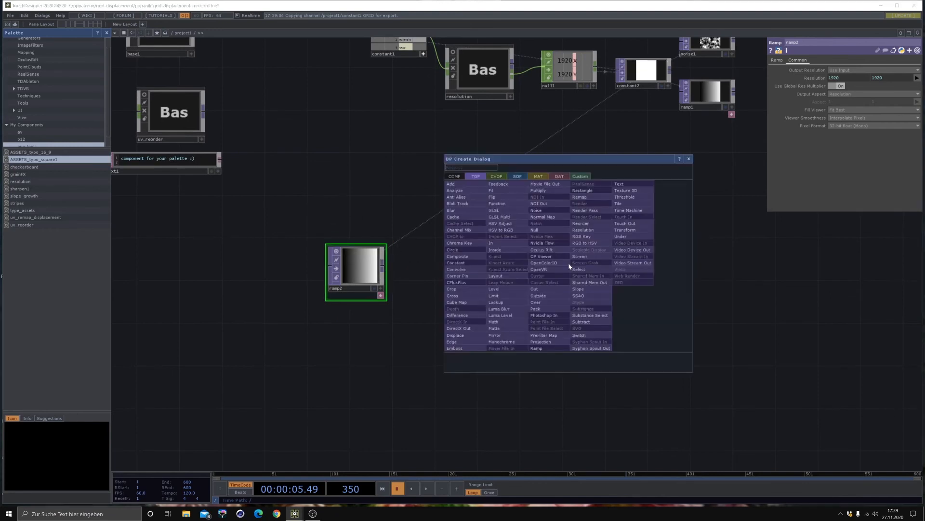
pyautogui.click(584, 230)
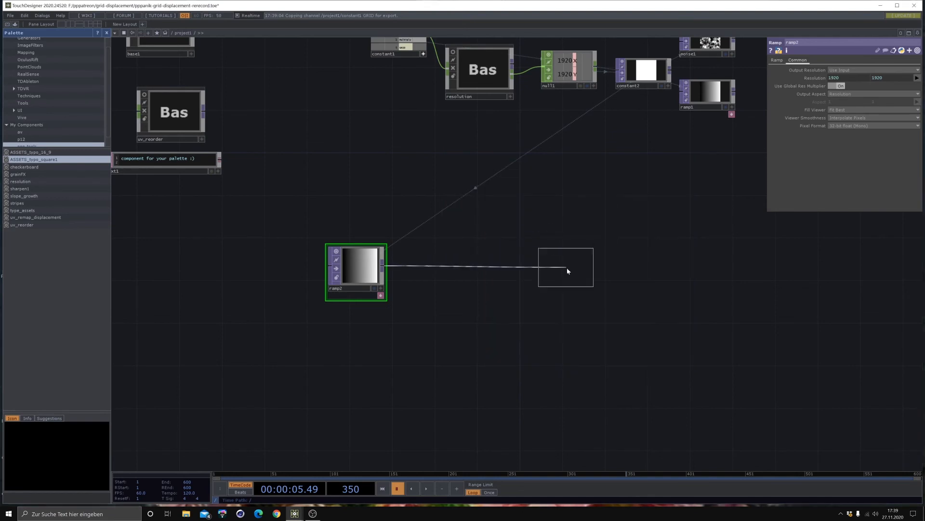
pyautogui.click(587, 264)
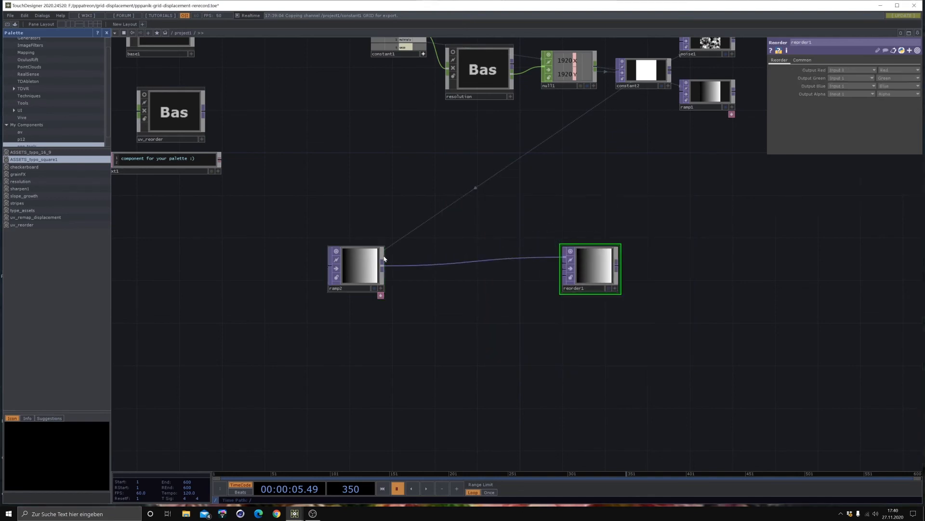
# - Branch a Flip TOP off the ramp2 output, placing it below the connection to the Reorder TOP
pyautogui.moveTo(383, 265); pyautogui.dragTo(421, 340)
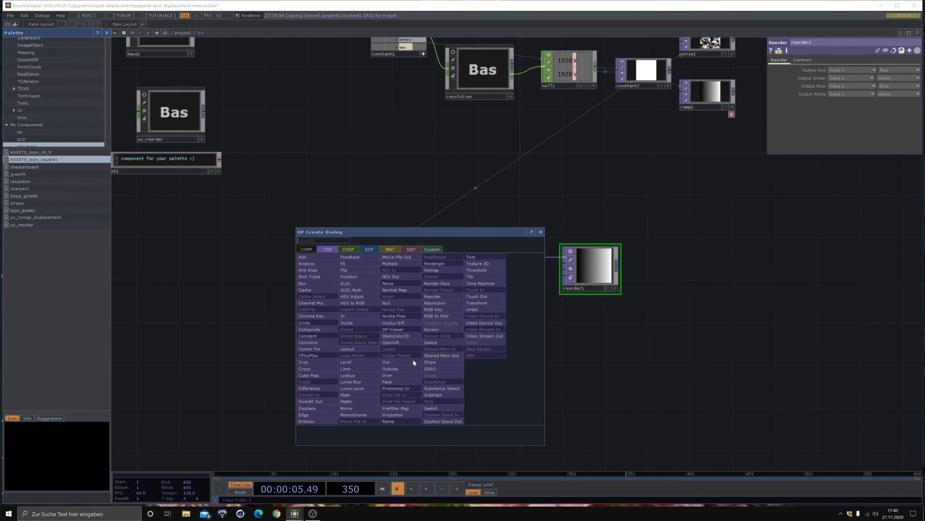
pyautogui.click(351, 270)
pyautogui.click(438, 347)
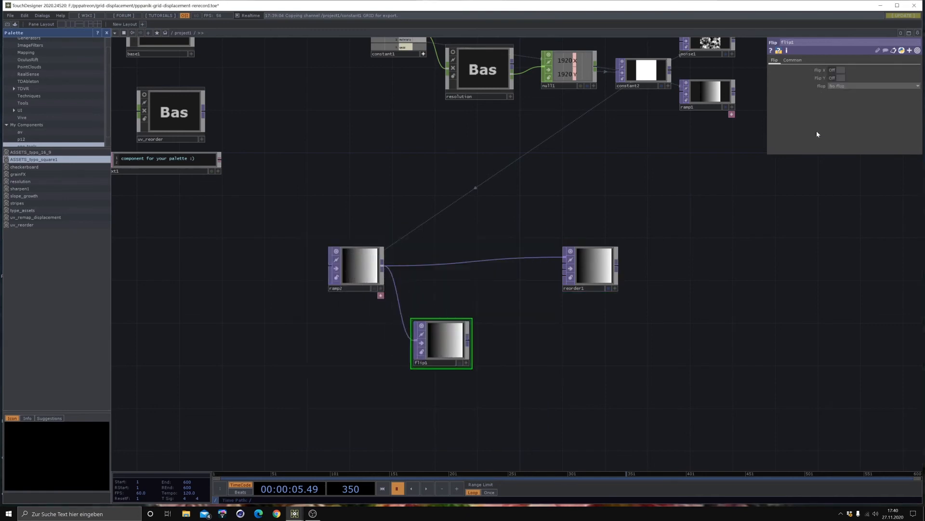
# - Set the Flip TOP's Flop option to Bottom Left and wire its output into the second input of the Reorder TOP
pyautogui.click(830, 87)
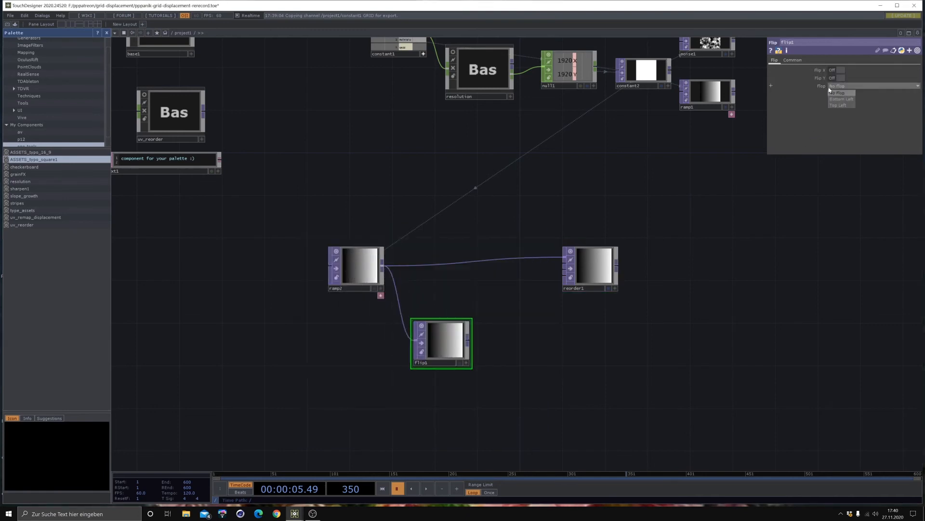
pyautogui.click(837, 99)
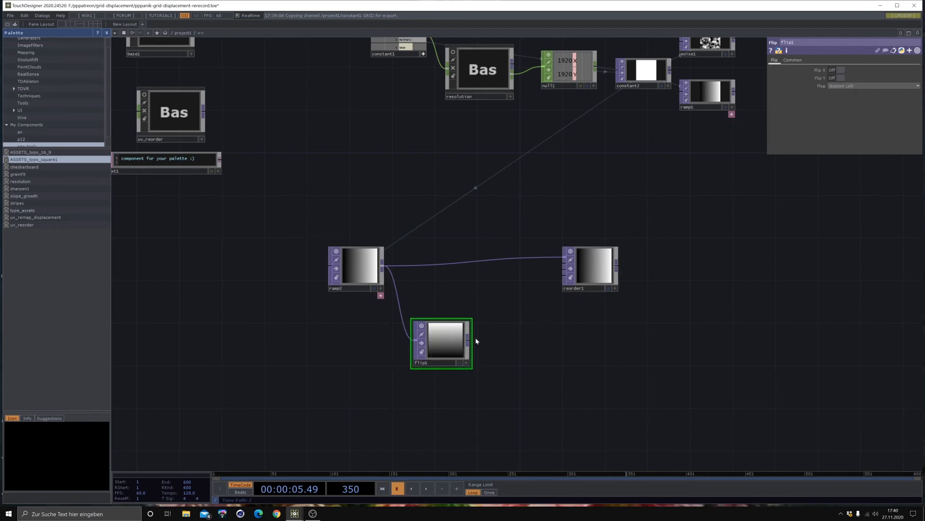
pyautogui.moveTo(468, 339); pyautogui.dragTo(562, 265)
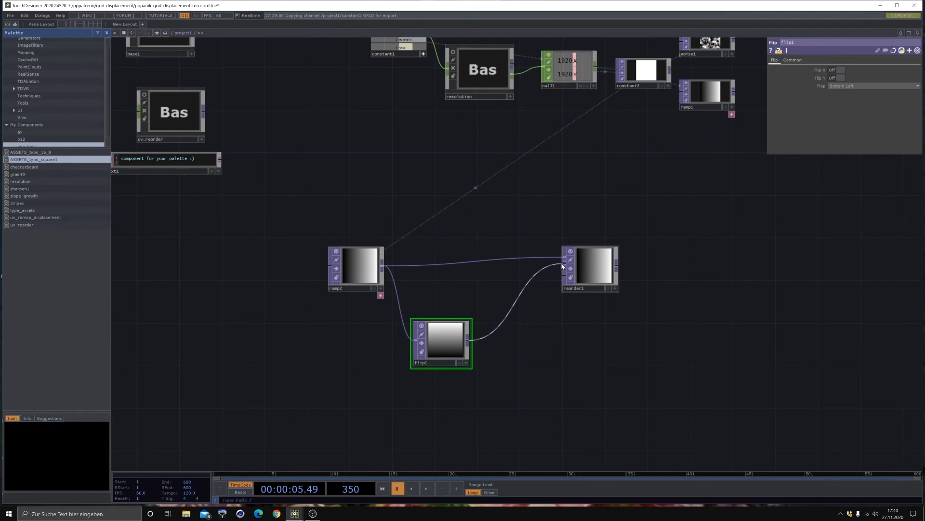
# - Set the Reorder TOP's pixel format to 32-bit float (RGBA)
pyautogui.click(589, 260)
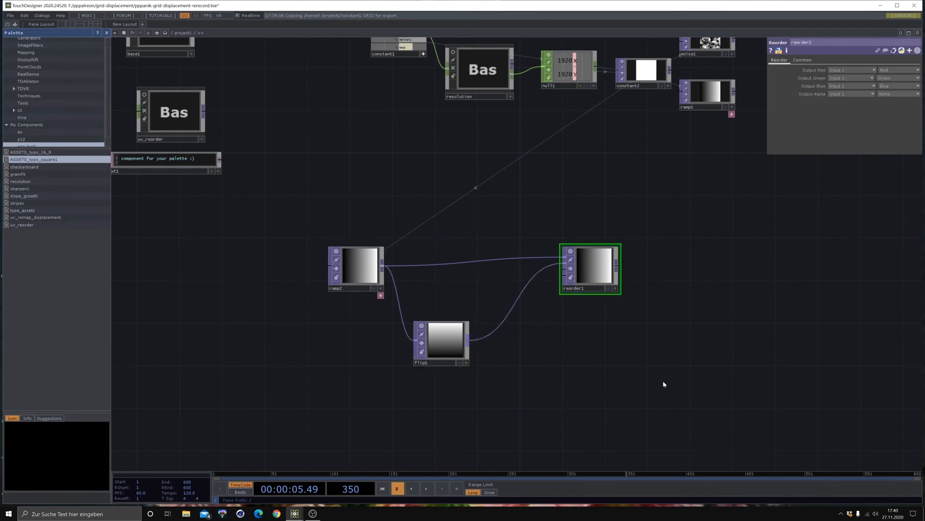
pyautogui.click(802, 60)
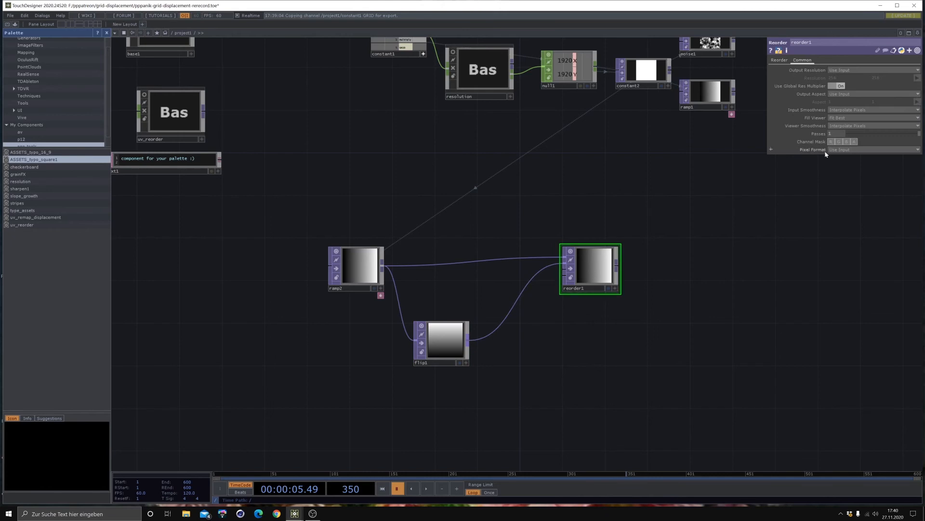
pyautogui.click(845, 150)
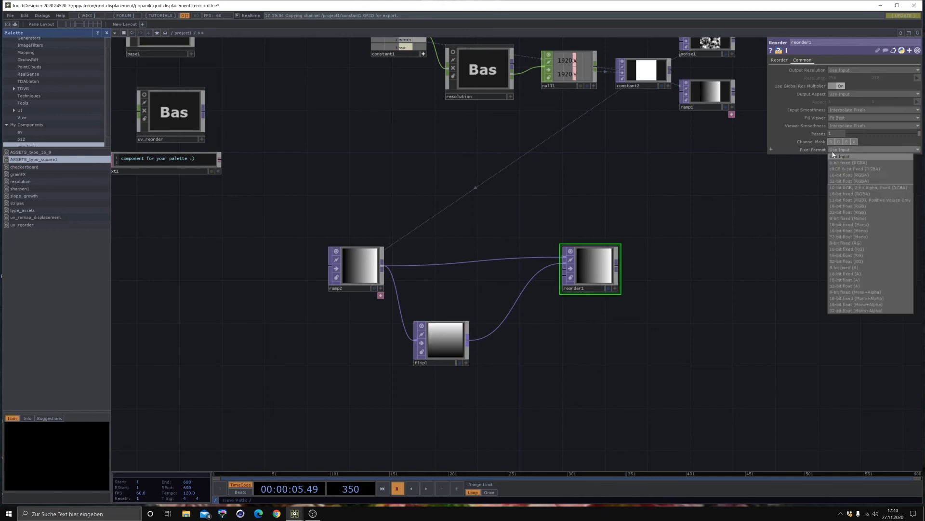
pyautogui.click(844, 181)
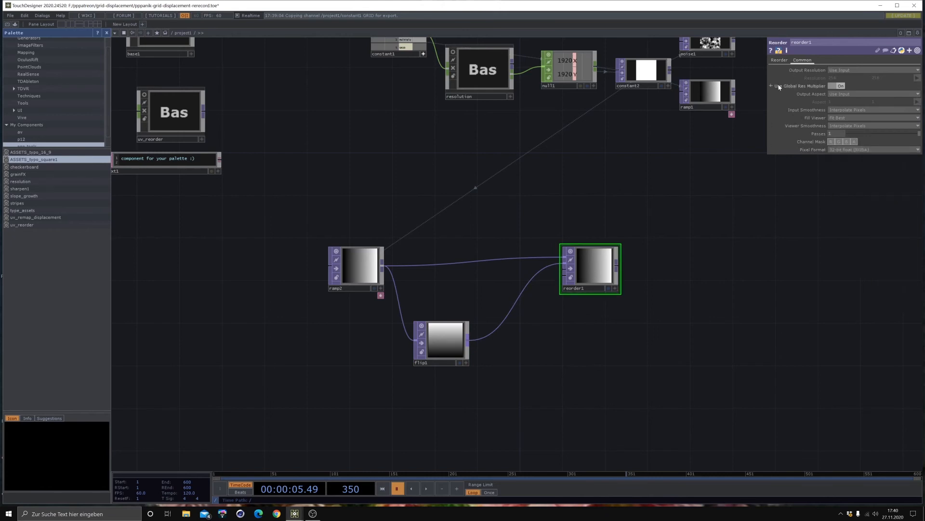
# - In the Reorder TOP, take Output Green from Input 2 and set the Output Blue channel to Zero
pyautogui.click(780, 60)
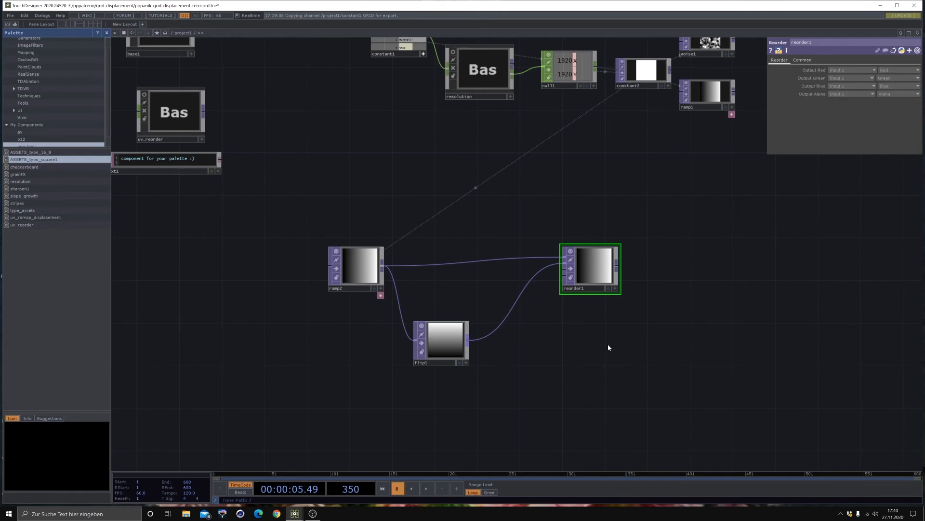
pyautogui.moveTo(608, 348); pyautogui.dragTo(571, 327)
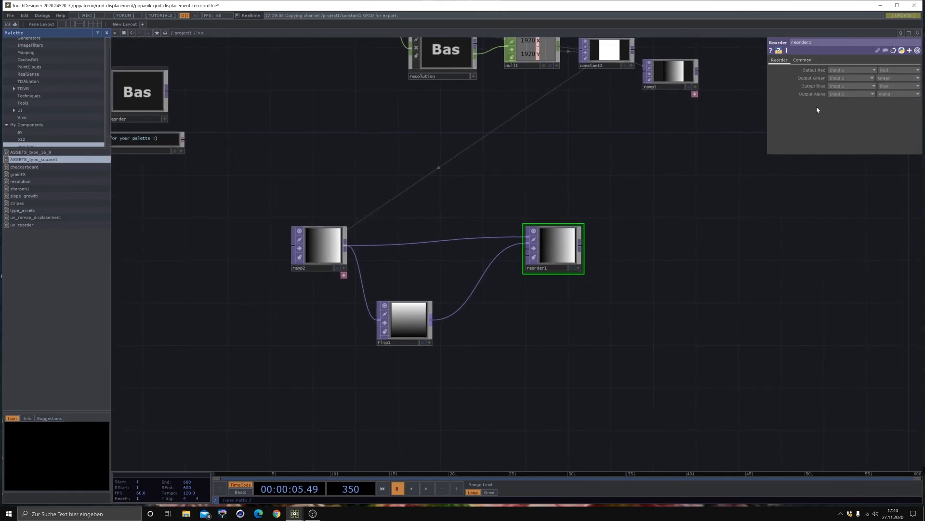
pyautogui.click(843, 79)
pyautogui.click(842, 91)
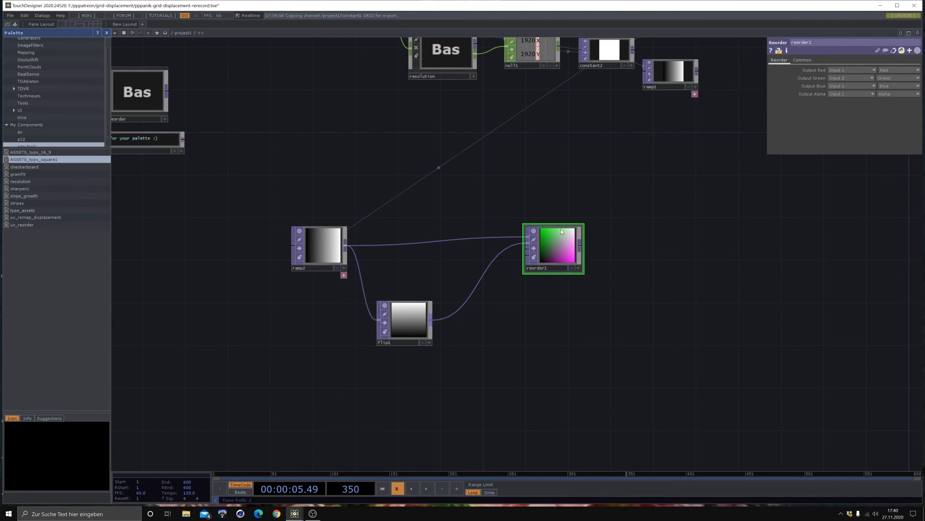
pyautogui.moveTo(560, 228); pyautogui.dragTo(560, 239)
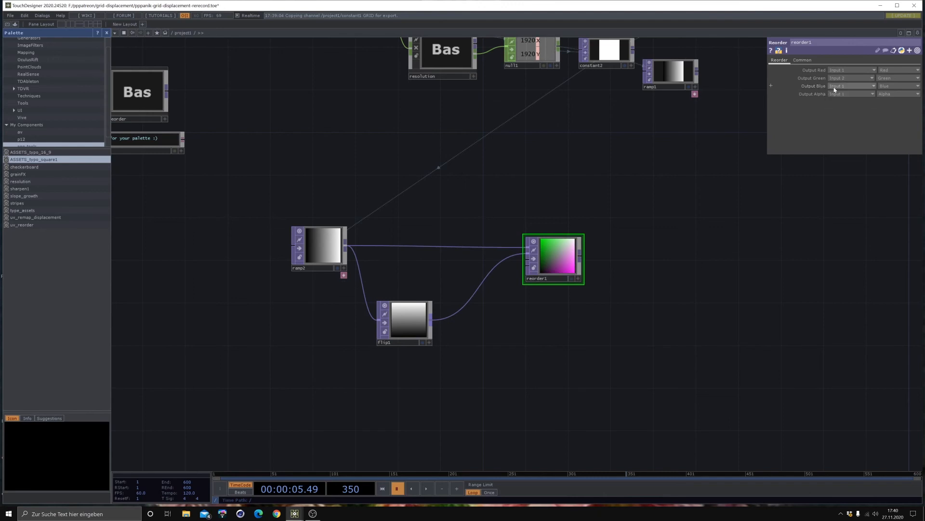
pyautogui.click(889, 86)
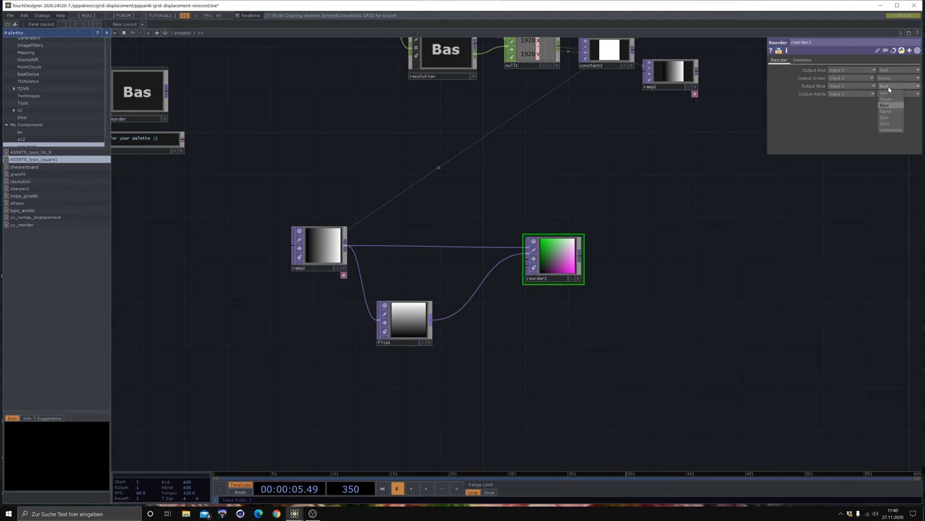
pyautogui.click(892, 124)
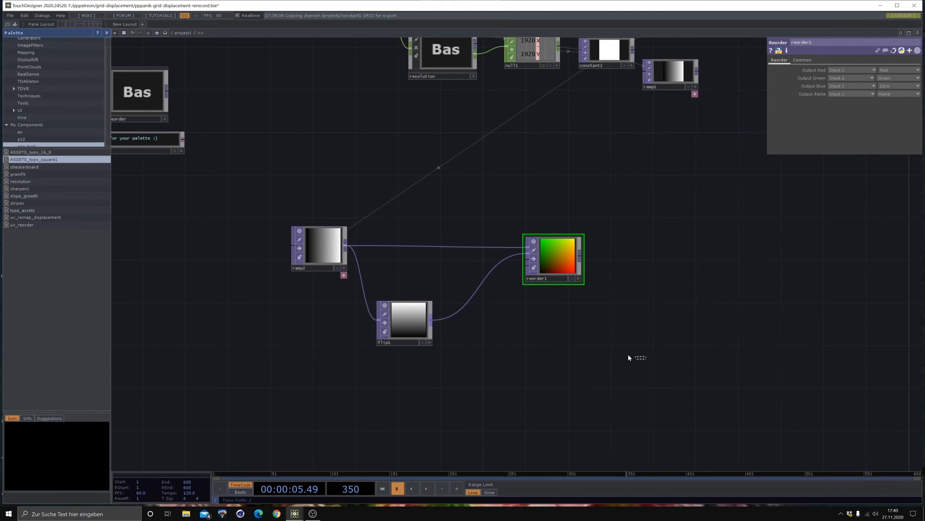
# - Move the ramp2, flip1 and reorder1 nodes together down and left, and bring the Reorder TOP closer to the other two
pyautogui.moveTo(629, 358); pyautogui.dragTo(261, 236, button='right')
pyautogui.moveTo(542, 258); pyautogui.dragTo(384, 306)
pyautogui.rightClick(514, 380)
pyautogui.doubleClick(469, 377)
pyautogui.click(728, 362)
pyautogui.click(522, 293)
# - Add a Null TOP fed by the output of the Reorder TOP
pyautogui.click(418, 309)
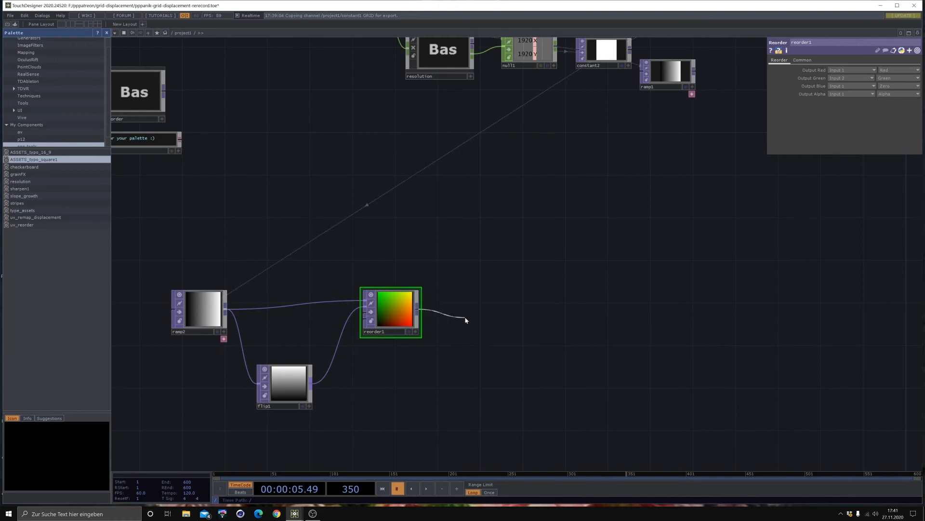
pyautogui.click(458, 316)
pyautogui.click(423, 280)
pyautogui.click(485, 309)
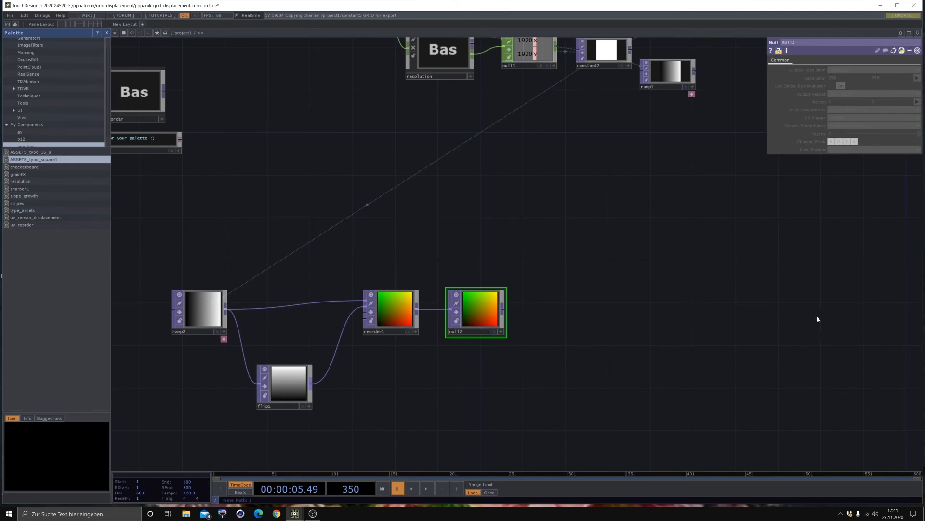
# - Add a Movie File In TOP in the empty space between the resolution setup and the UV map chain
pyautogui.moveTo(515, 179); pyautogui.dragTo(510, 235)
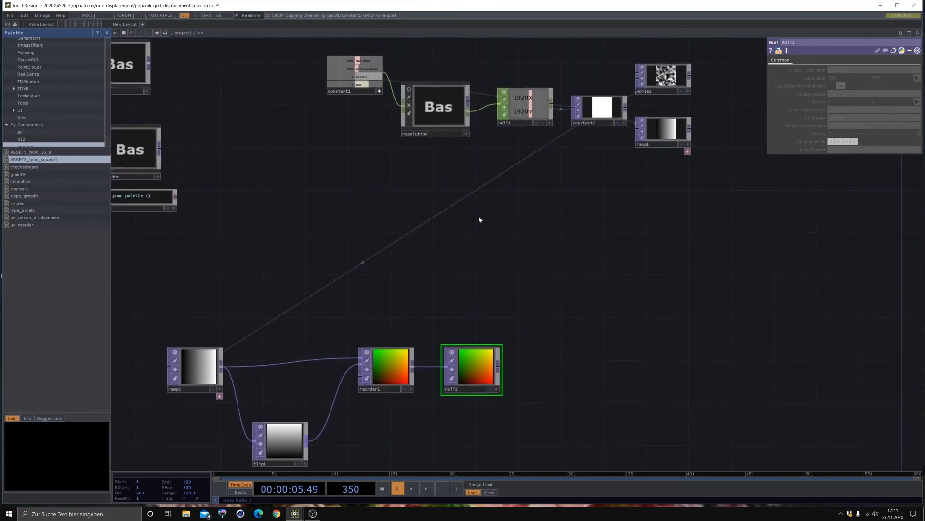
pyautogui.press('Tab')
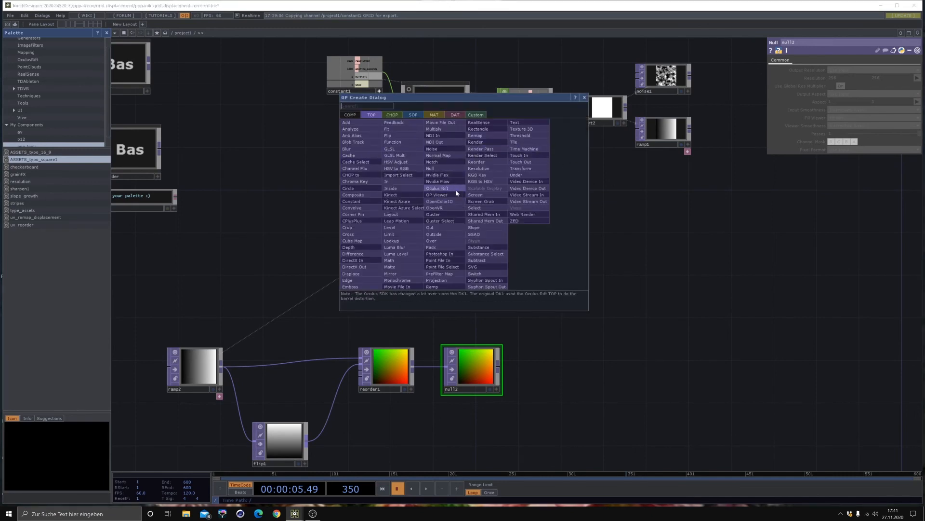
pyautogui.click(398, 285)
pyautogui.press('Escape')
pyautogui.press('Tab')
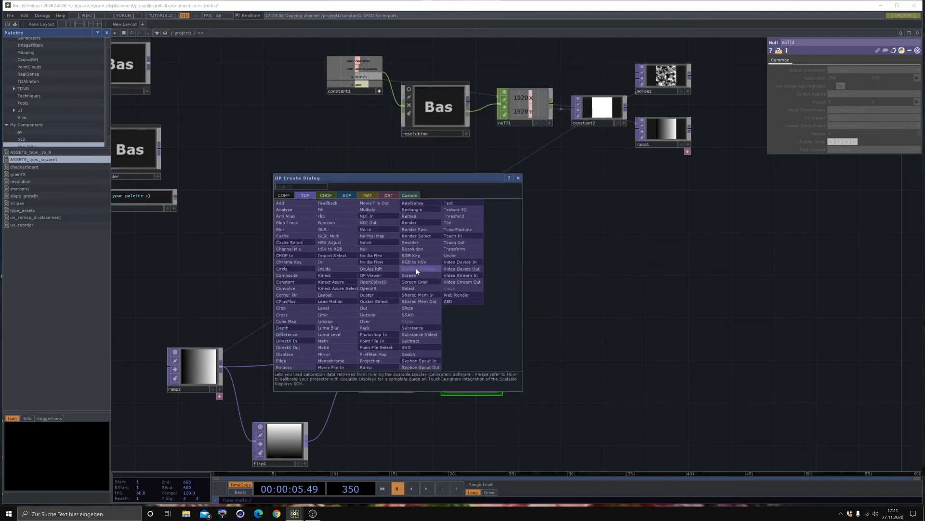
pyautogui.click(330, 367)
pyautogui.click(457, 214)
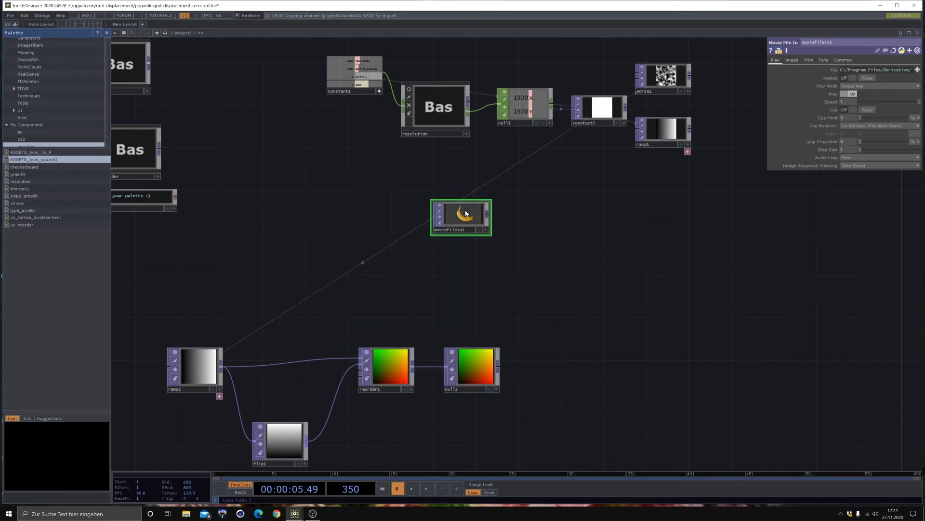
# - Add a Fit TOP fed by the output of the Movie File In TOP
pyautogui.click(494, 215)
pyautogui.click(555, 221)
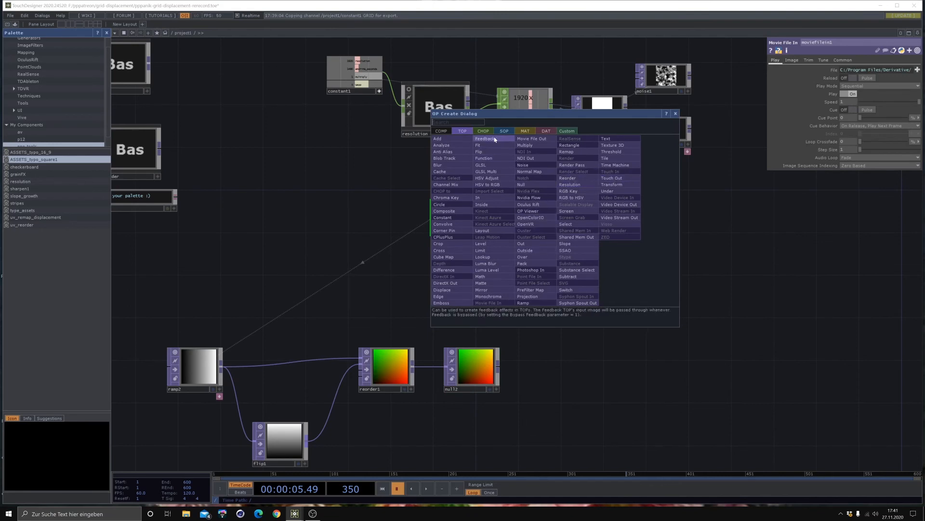
pyautogui.click(482, 145)
pyautogui.click(556, 210)
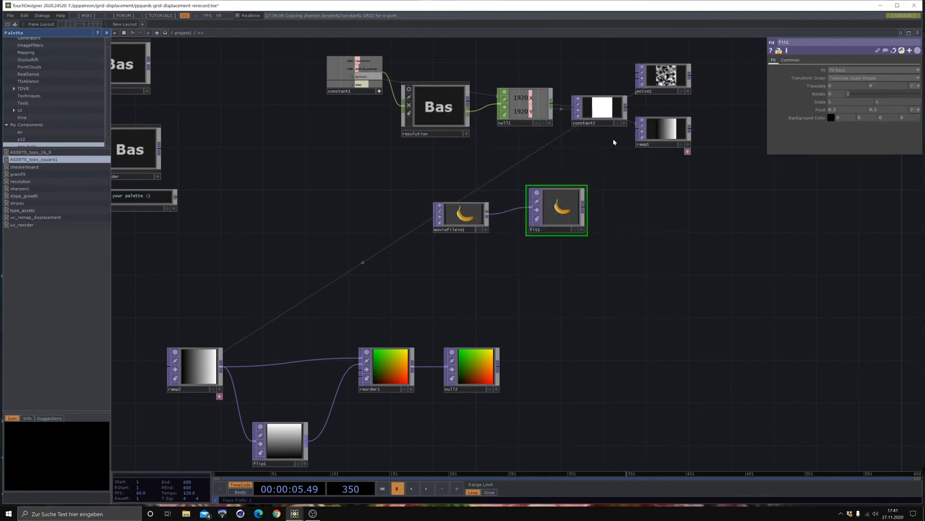
# - Reference the constant2 TOP's resolution in the Fit TOP's resolution parameter
pyautogui.click(609, 117)
pyautogui.rightClick(811, 79)
pyautogui.click(828, 62)
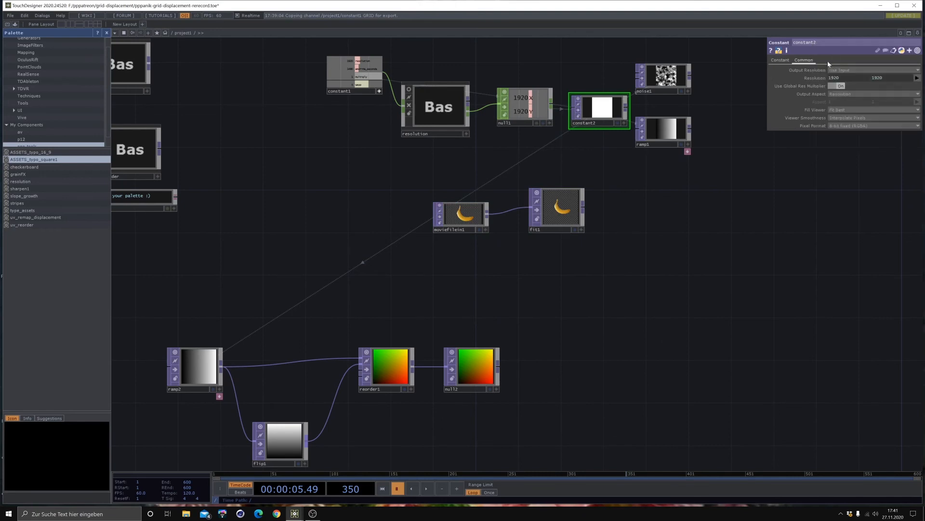
pyautogui.click(559, 208)
pyautogui.click(790, 60)
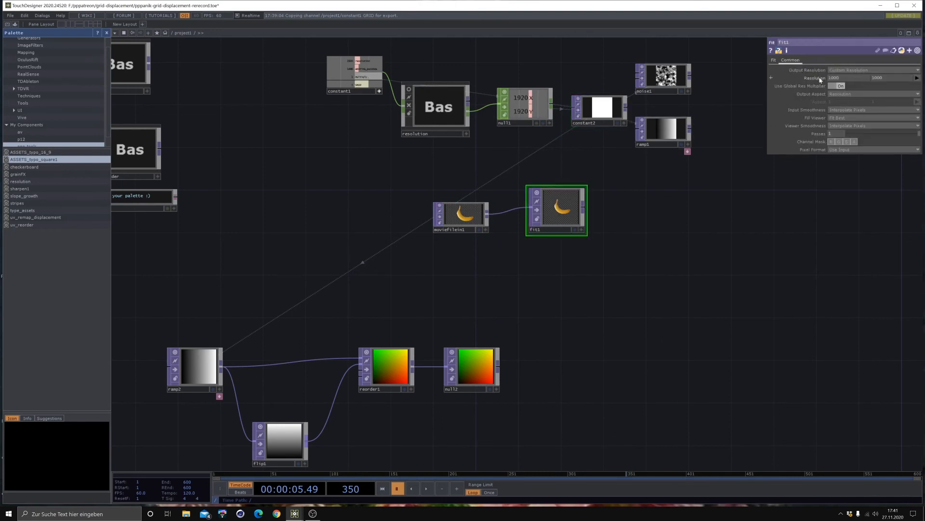
pyautogui.rightClick(815, 78)
pyautogui.click(739, 87)
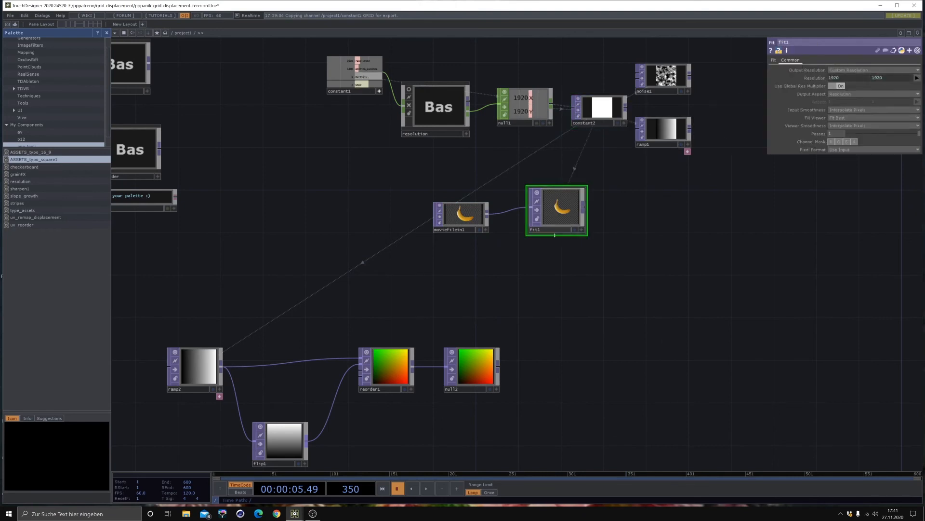
# - Move the Movie File In and Fit TOPs to the left, keeping them side by side above the UV map chain
pyautogui.moveTo(559, 212); pyautogui.dragTo(549, 222)
pyautogui.moveTo(480, 221); pyautogui.dragTo(404, 208)
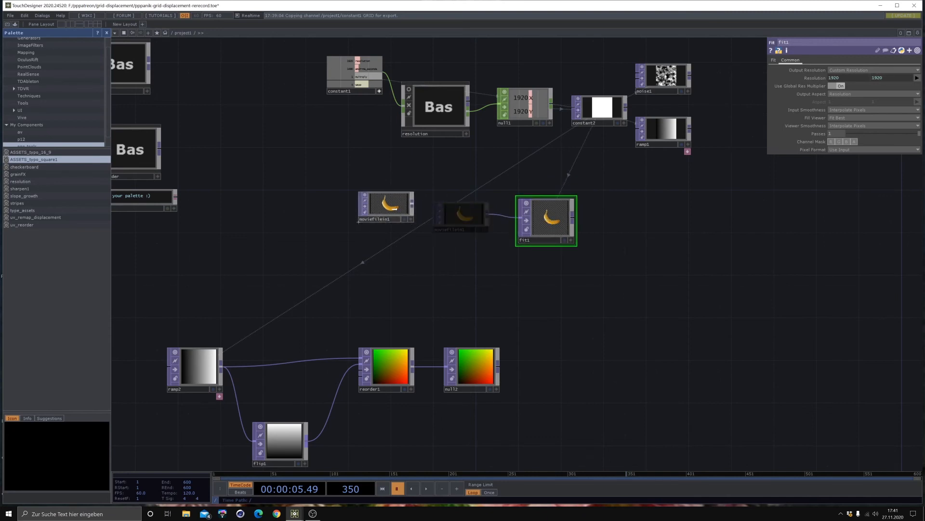
pyautogui.moveTo(549, 217); pyautogui.dragTo(496, 208)
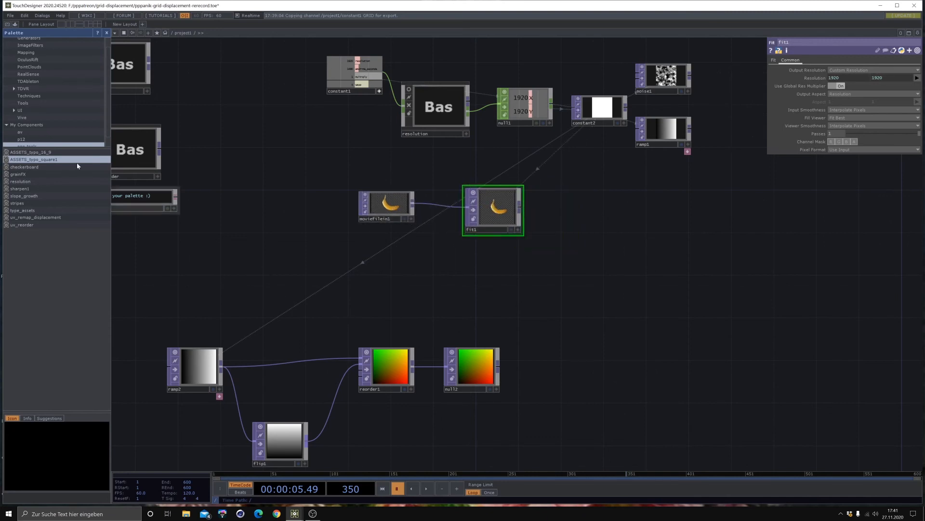
# - Add the ASSETS_typo_square1 palette component, wire it between constant1 and the Fit TOP in place of the movie input, and place it below the Movie File In TOP
pyautogui.moveTo(265, 222); pyautogui.dragTo(468, 208)
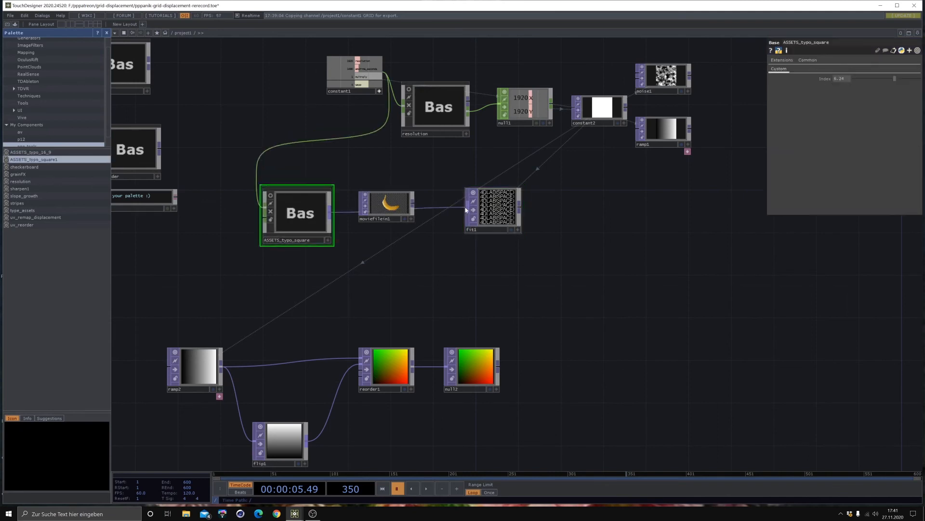
pyautogui.moveTo(392, 203); pyautogui.dragTo(392, 193)
pyautogui.moveTo(327, 198); pyautogui.dragTo(412, 229)
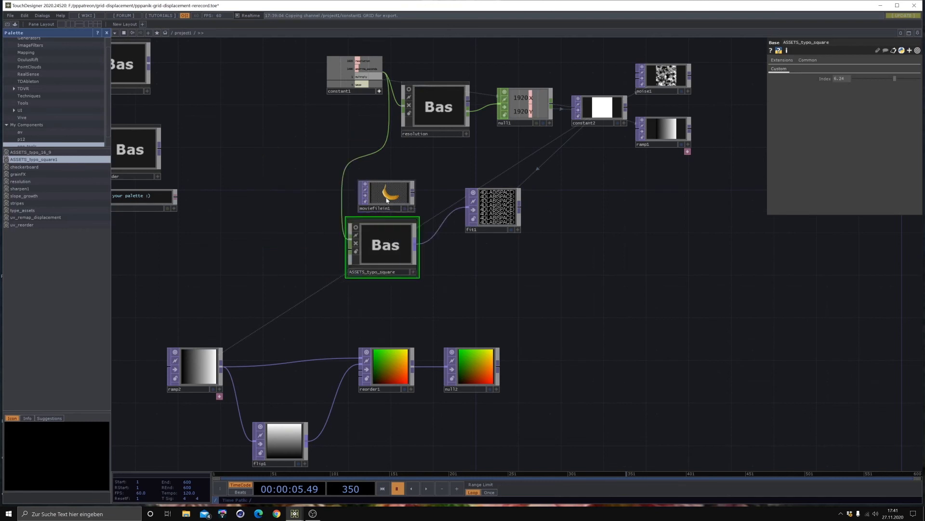
pyautogui.moveTo(395, 195); pyautogui.dragTo(395, 185)
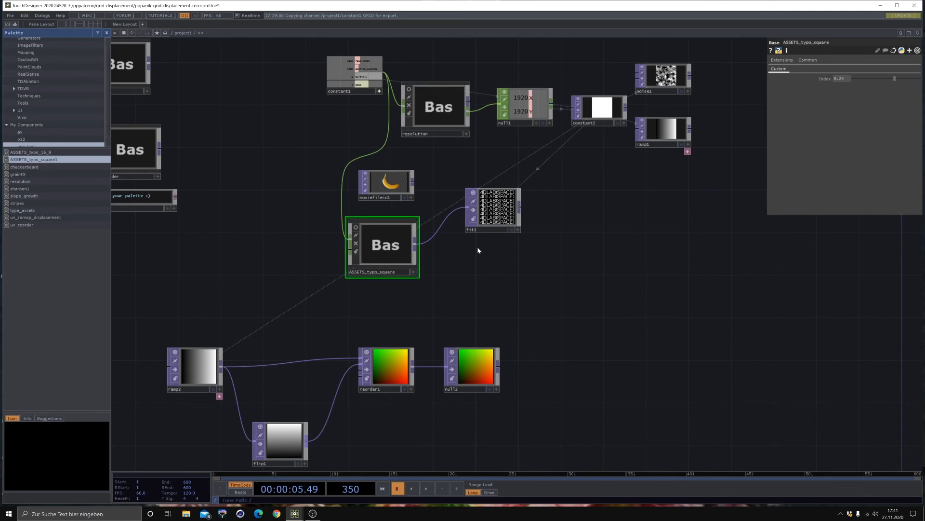
# - Examine the network inside the ASSETS_typo_square component and check the file parameter of the Movie File In TOP
pyautogui.scroll(5, 405, 239)
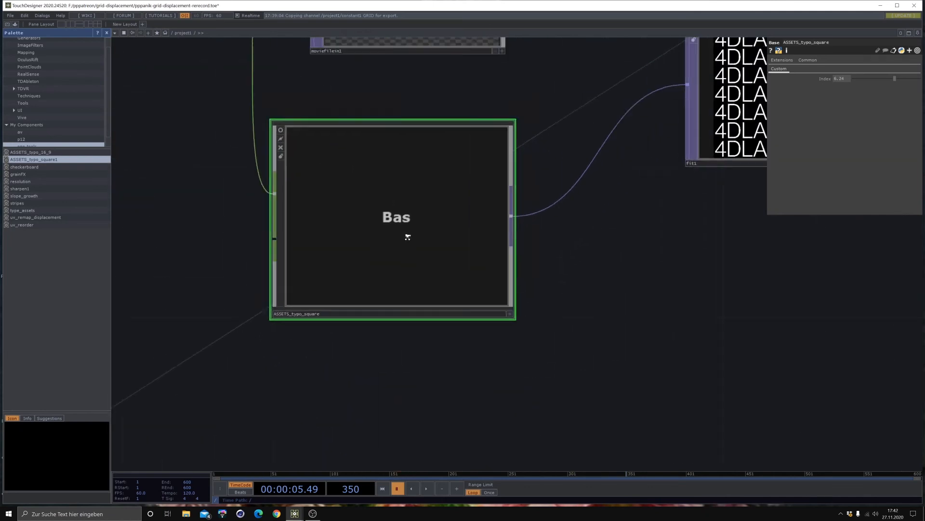
pyautogui.scroll(3, 407, 237)
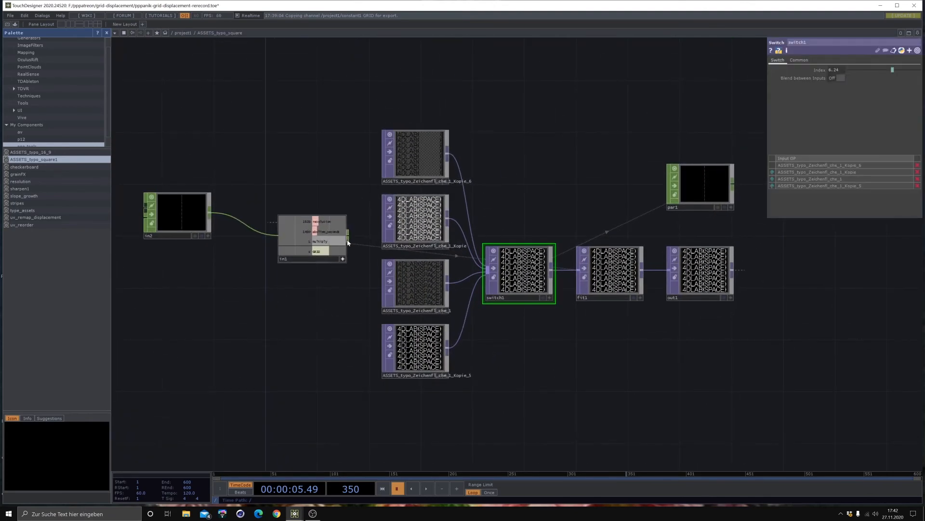
pyautogui.scroll(-6, 348, 242)
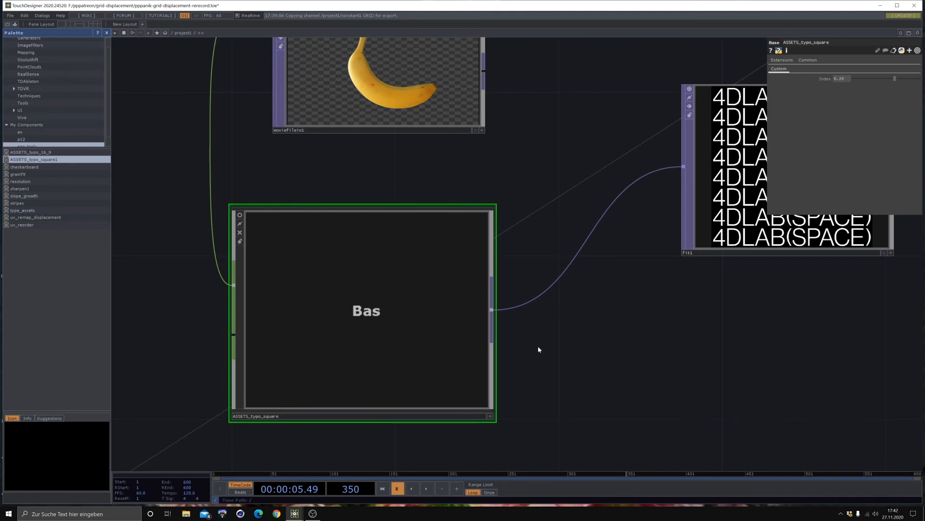
pyautogui.scroll(-2, 510, 274)
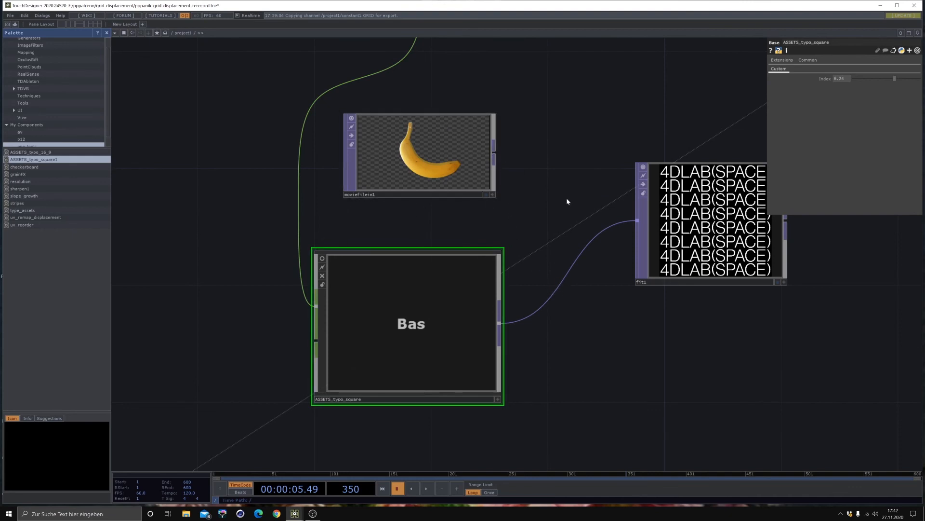
pyautogui.click(470, 184)
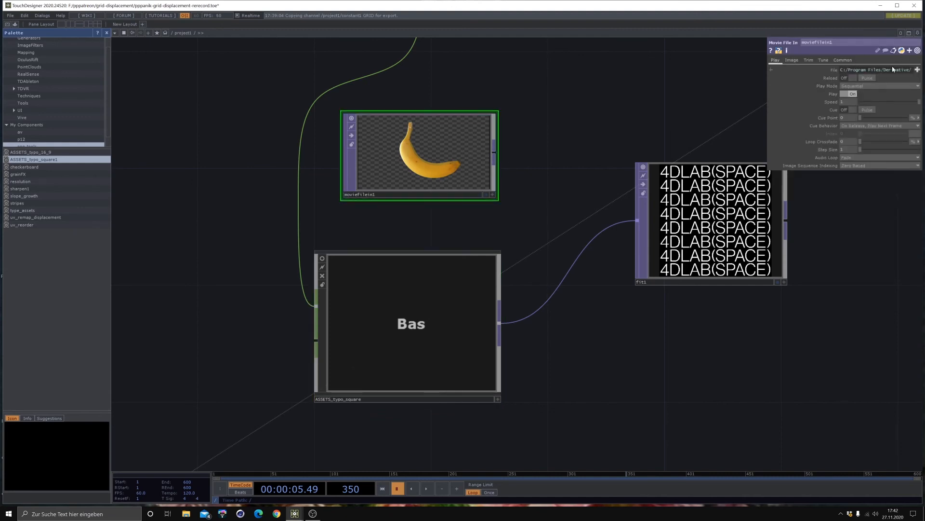
pyautogui.moveTo(555, 208); pyautogui.dragTo(396, 211)
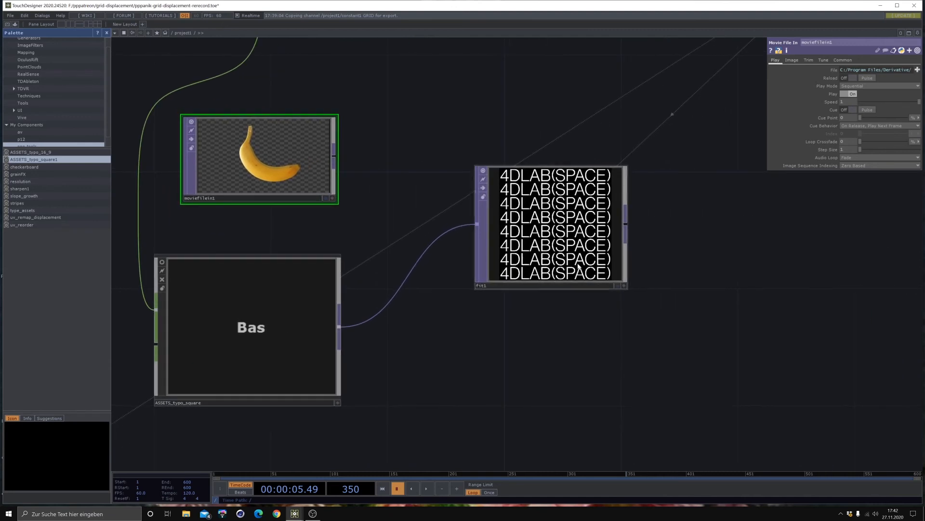
# - Move the ASSETS_typo_square component further left of the Fit TOP and shift the Movie File In TOP up and to the right
pyautogui.scroll(-3, 624, 283)
pyautogui.moveTo(592, 374); pyautogui.dragTo(447, 248)
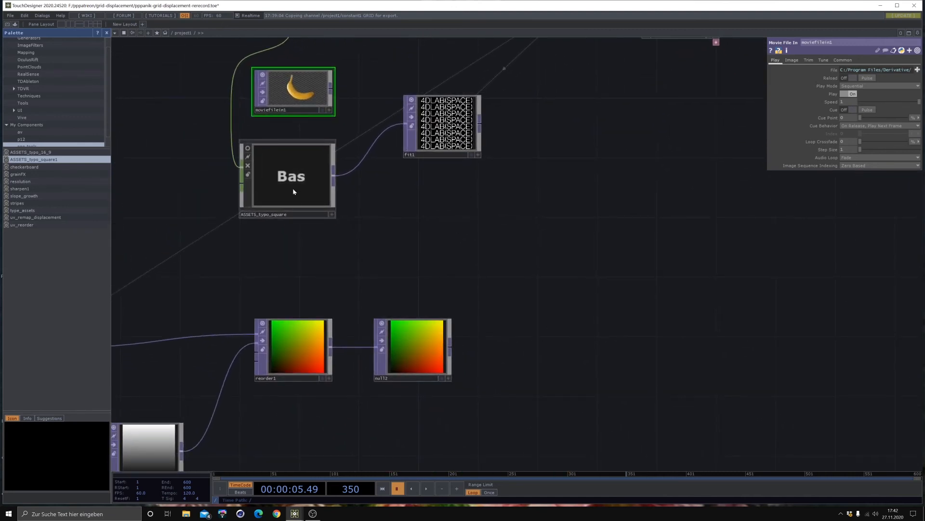
pyautogui.moveTo(293, 188); pyautogui.dragTo(218, 158)
pyautogui.moveTo(318, 80); pyautogui.dragTo(348, 64)
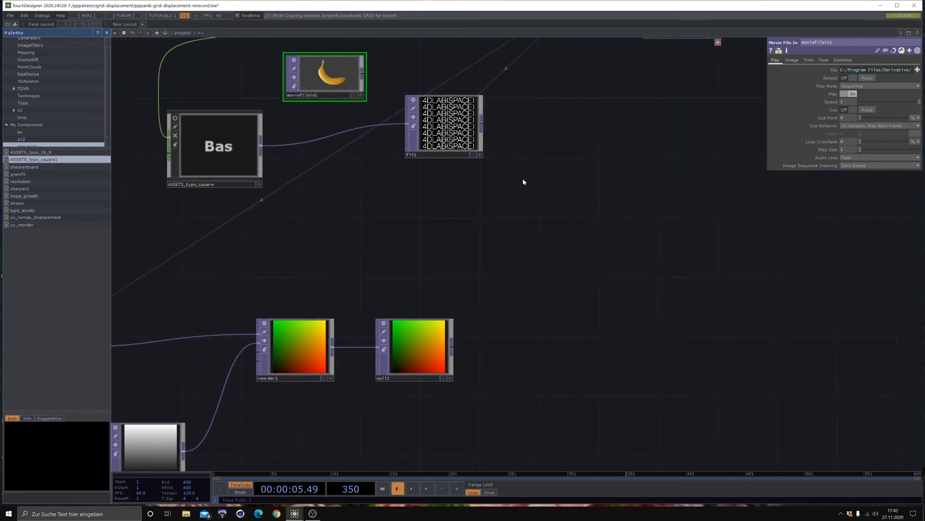
# - Add a Remap TOP after the Fit TOP and wire the UV map's null2 TOP into its second input
pyautogui.click(482, 123)
pyautogui.click(641, 166)
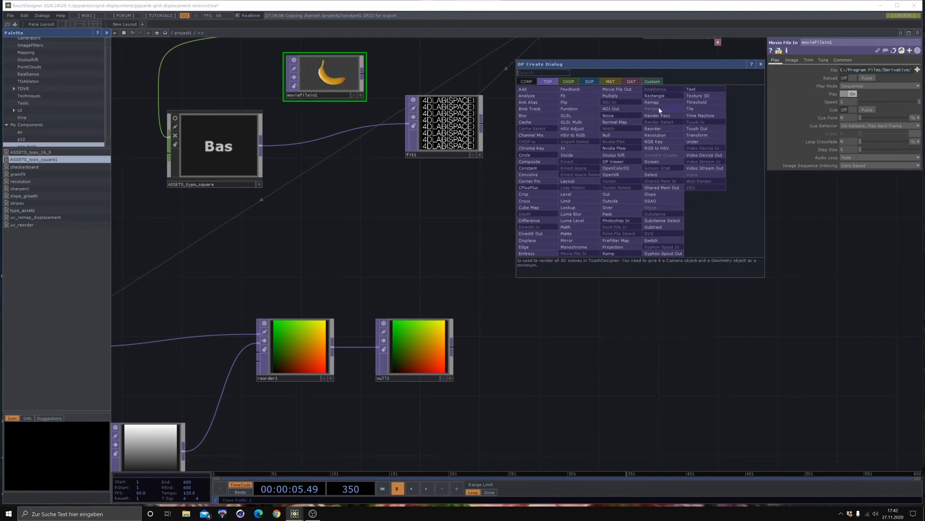
pyautogui.click(661, 102)
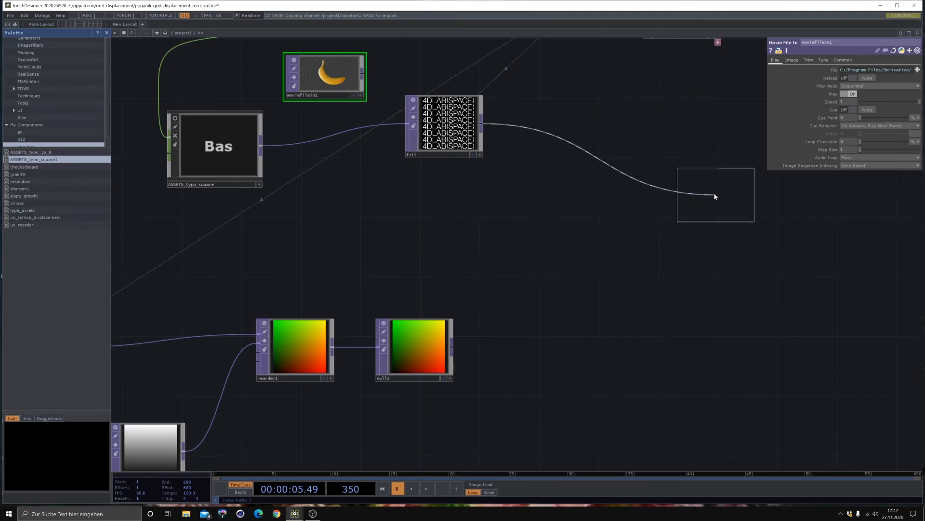
pyautogui.click(698, 175)
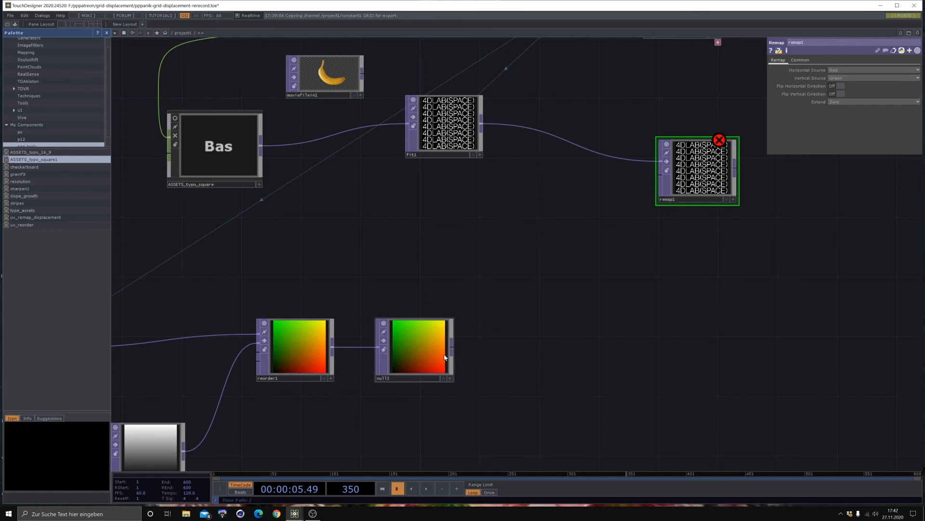
pyautogui.moveTo(452, 350)
pyautogui.mouseDown()
pyautogui.moveTo(665, 164)
pyautogui.moveTo(671, 177)
pyautogui.mouseUp()
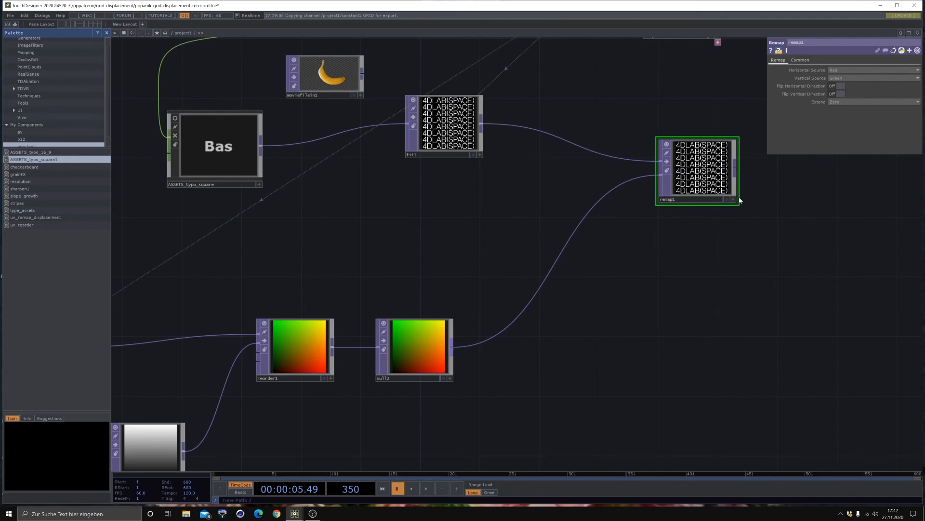
# - Add a Null TOP after the Remap TOP, display it as the network background, and adjust the spacing of both nodes
pyautogui.moveTo(717, 270); pyautogui.dragTo(589, 305)
pyautogui.click(609, 200)
pyautogui.press('Tab')
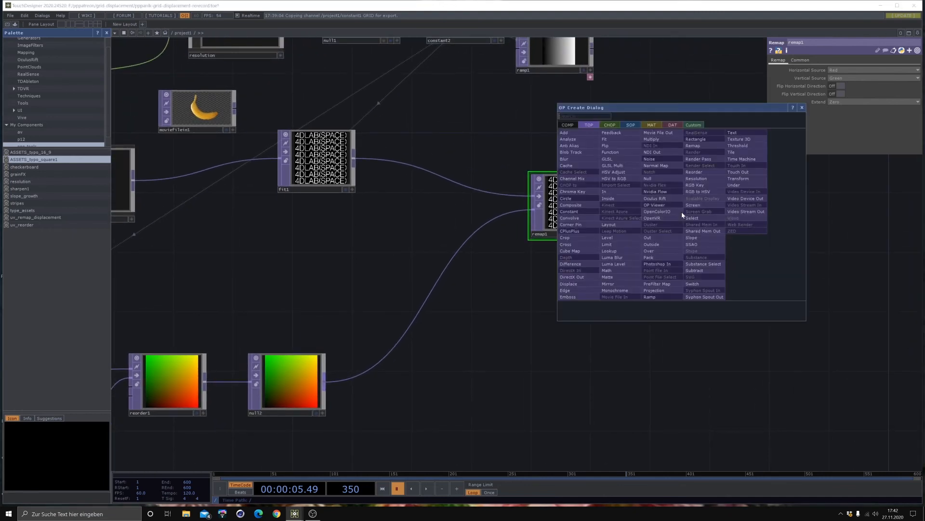
pyautogui.click(661, 179)
pyautogui.click(763, 208)
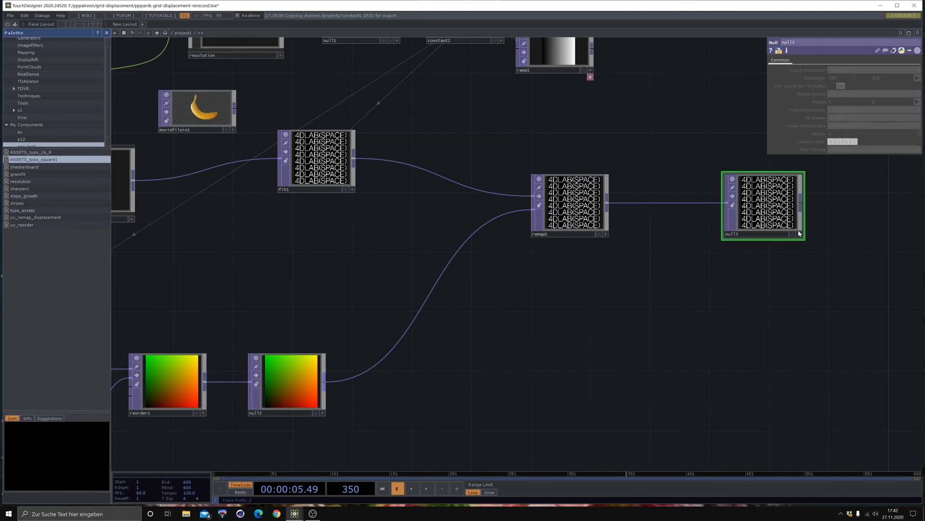
pyautogui.click(792, 234)
pyautogui.moveTo(777, 225); pyautogui.dragTo(775, 211)
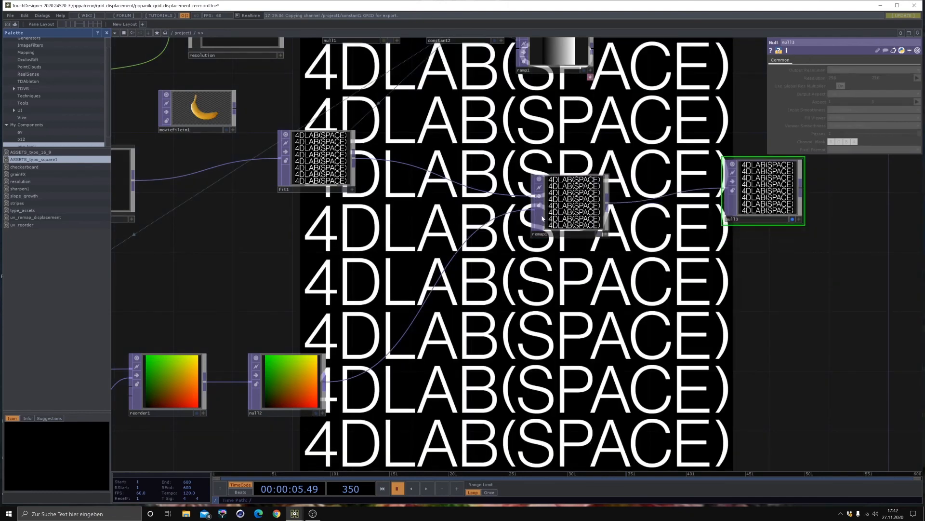
pyautogui.moveTo(586, 204); pyautogui.dragTo(600, 205)
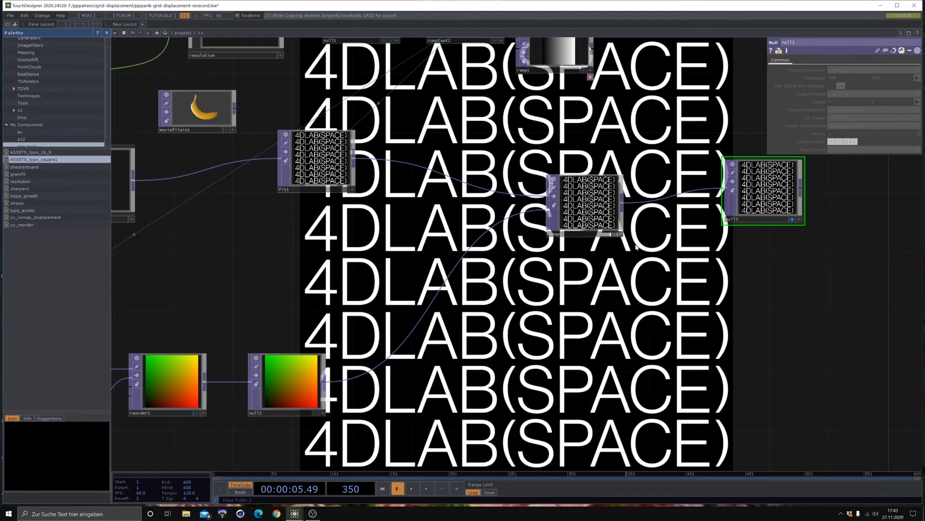
# - Move the ASSETS_typo_square component up beside the Movie File In TOP
pyautogui.moveTo(386, 377); pyautogui.dragTo(583, 321)
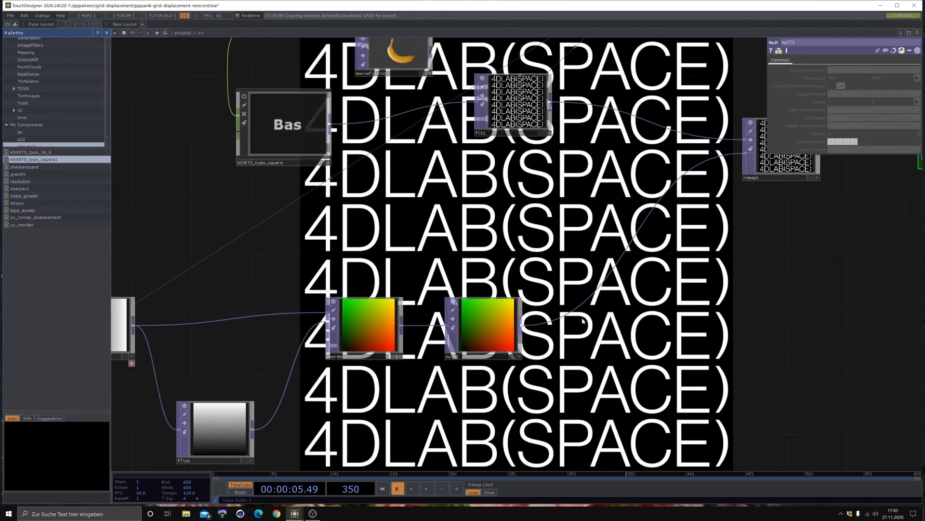
pyautogui.moveTo(651, 339); pyautogui.dragTo(610, 297)
pyautogui.scroll(-3, 641, 288)
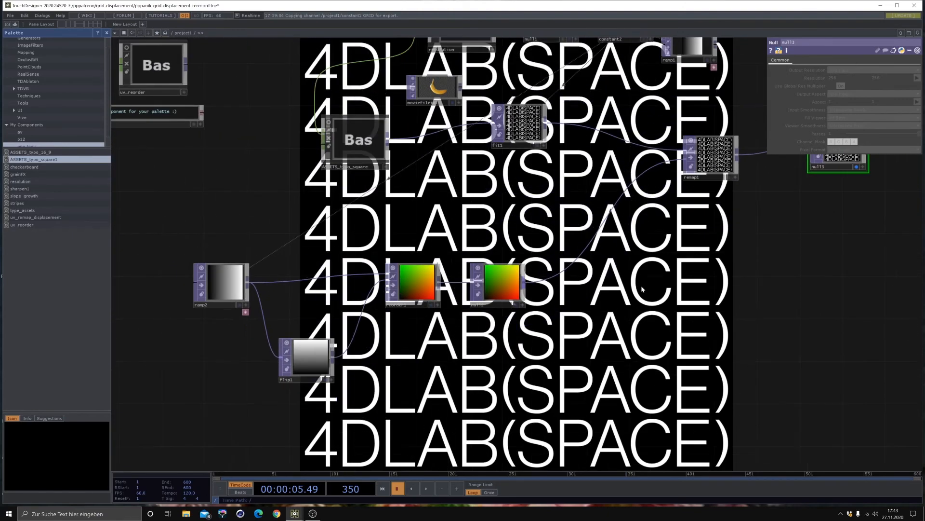
pyautogui.moveTo(663, 277); pyautogui.dragTo(610, 352)
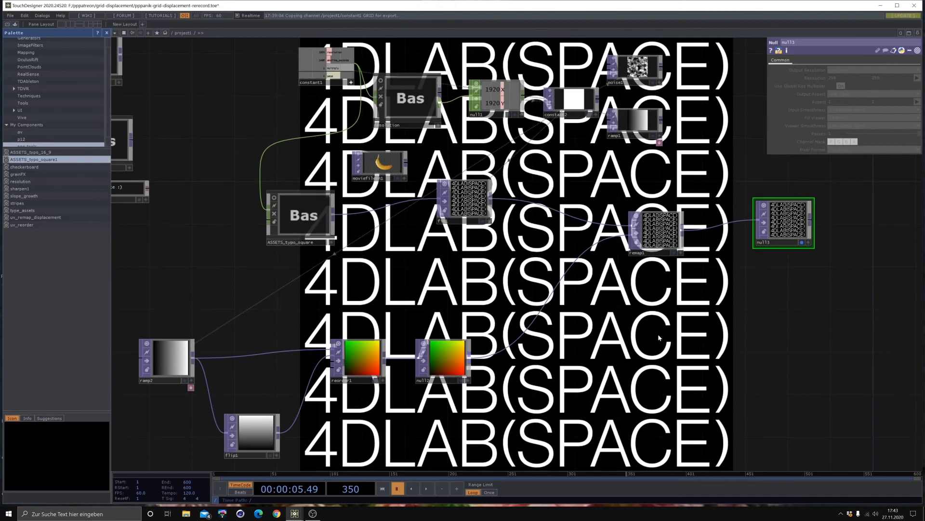
pyautogui.moveTo(312, 216); pyautogui.dragTo(311, 174)
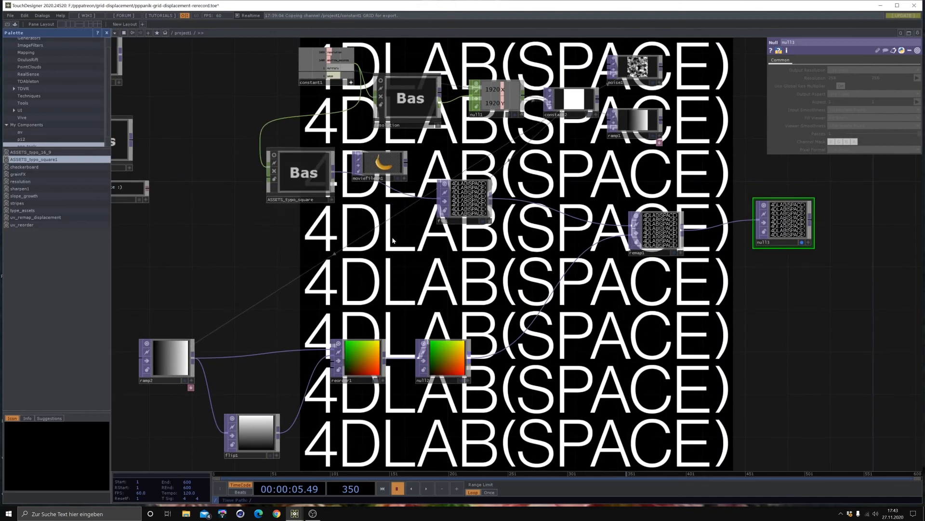
# - Add a Noise TOP above the reorder1 TOP of the UV map chain
pyautogui.moveTo(388, 232); pyautogui.dragTo(395, 224)
pyautogui.press('Tab')
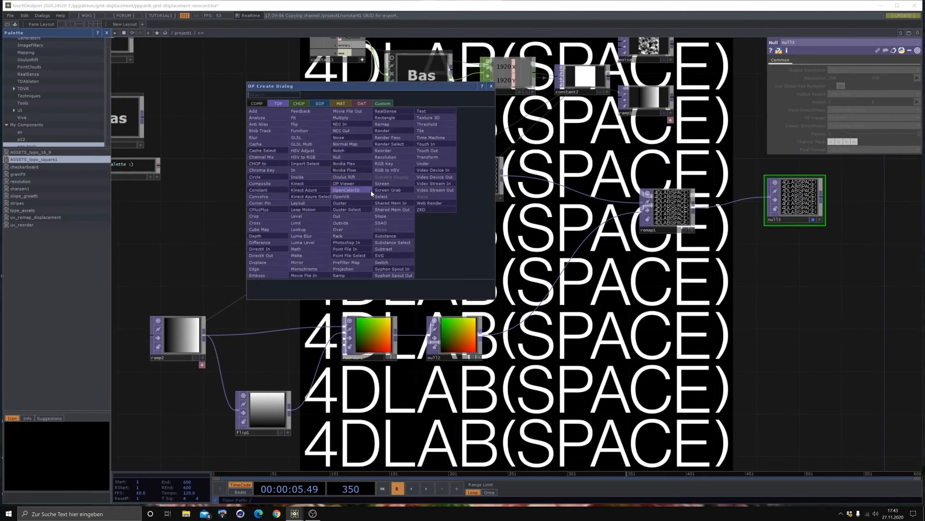
pyautogui.click(346, 138)
pyautogui.click(369, 263)
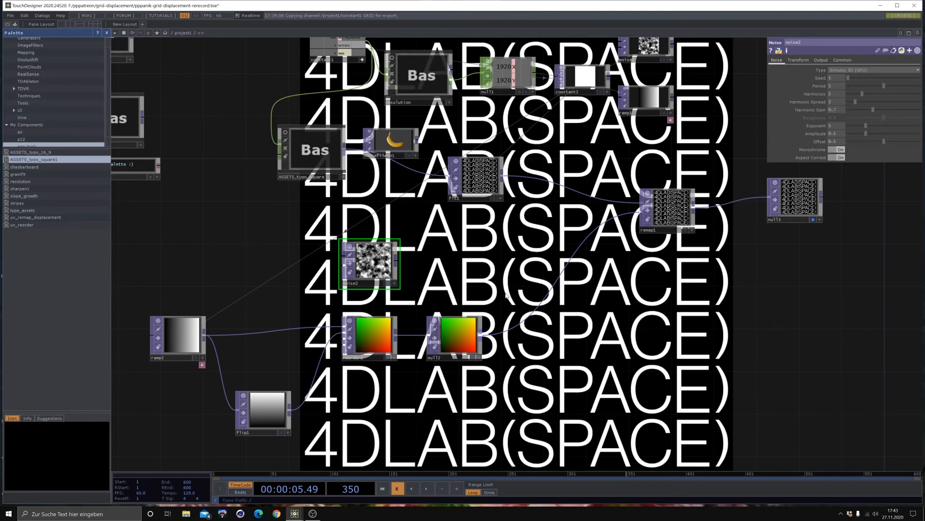
# - Reference the GRID channel of the constant1 CHOP in the noise2 TOP's resolution parameter
pyautogui.moveTo(444, 237); pyautogui.dragTo(496, 283)
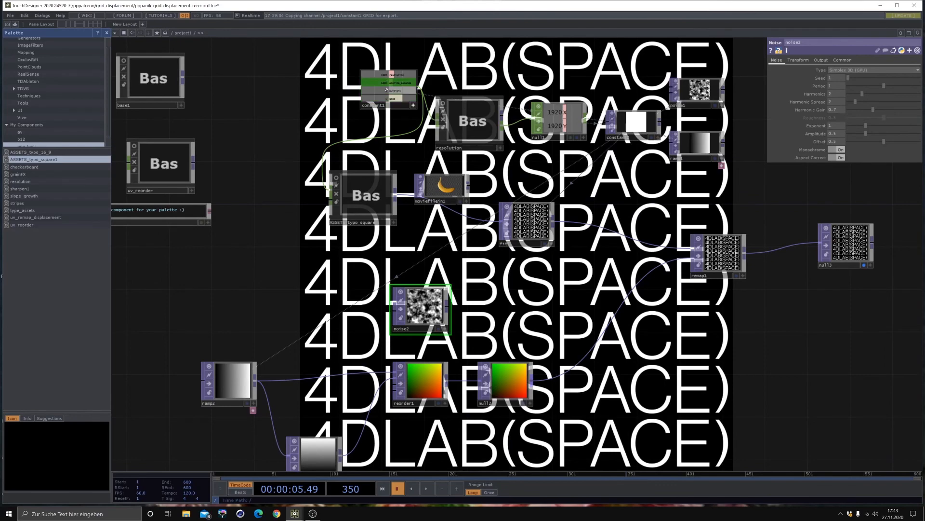
pyautogui.scroll(5, 381, 101)
pyautogui.moveTo(377, 285); pyautogui.dragTo(375, 337)
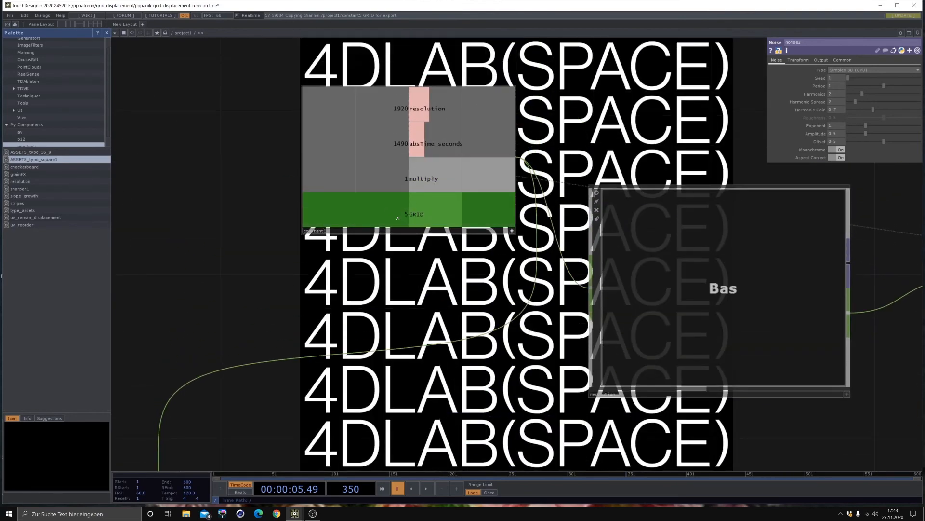
pyautogui.scroll(-5, 397, 217)
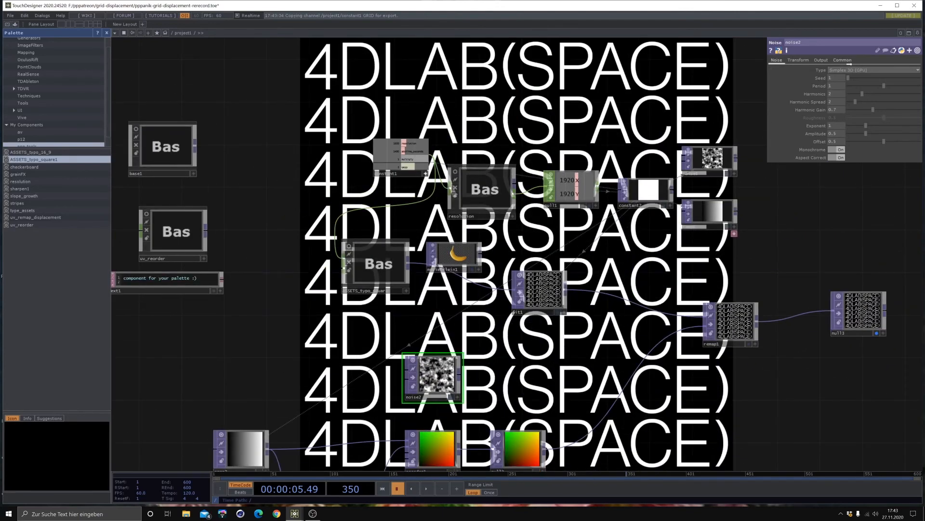
pyautogui.click(843, 61)
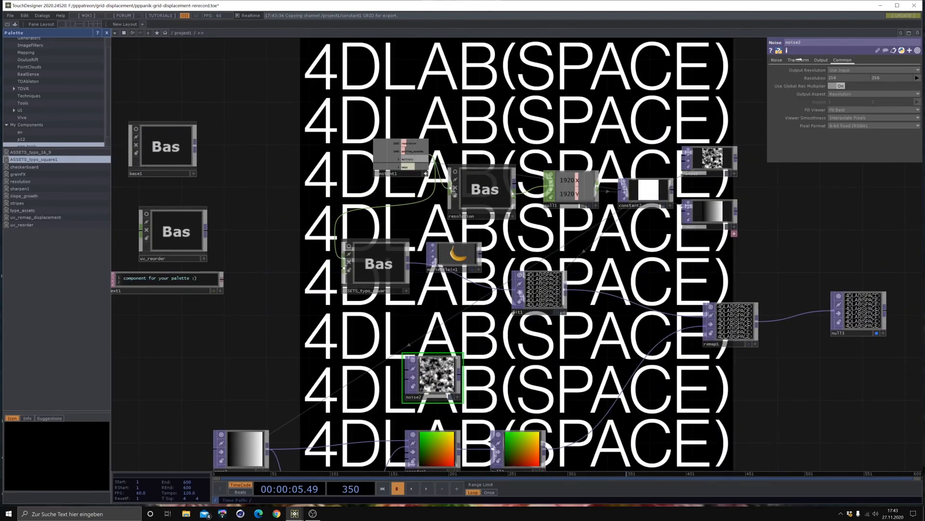
pyautogui.rightClick(812, 78)
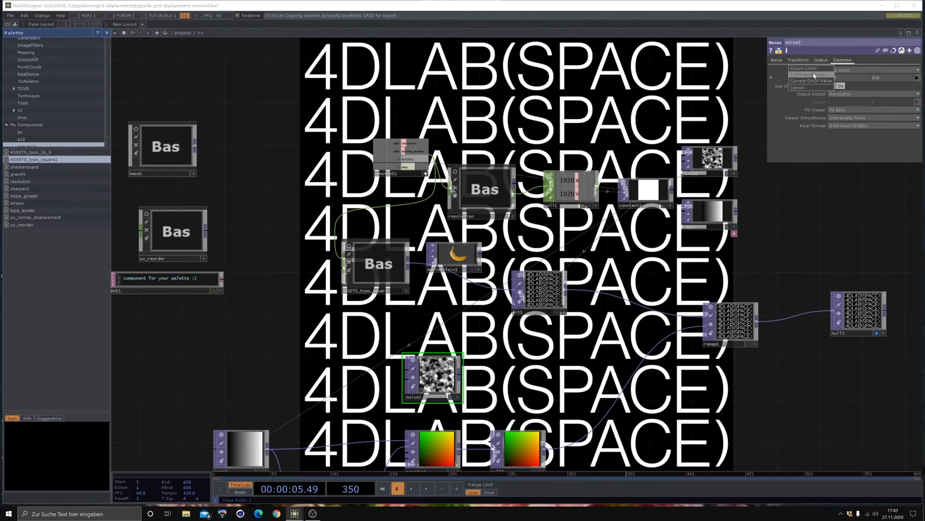
pyautogui.click(813, 74)
# - Set the noise2 TOP's viewer smoothness to Nearest Pixel
pyautogui.scroll(5, 463, 400)
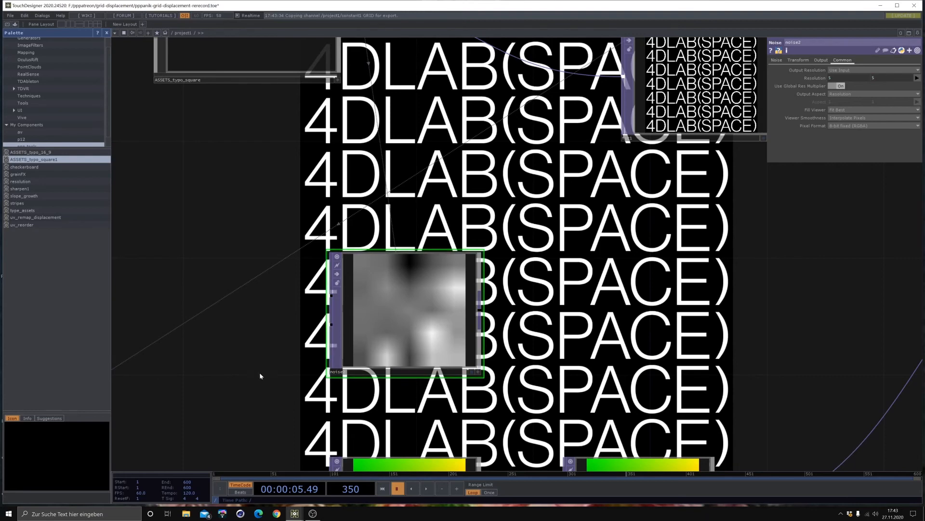
pyautogui.click(845, 119)
pyautogui.click(845, 125)
# - Insert a Composite TOP on the wire between the null2 TOP and the Remap TOP
pyautogui.scroll(-2, 479, 304)
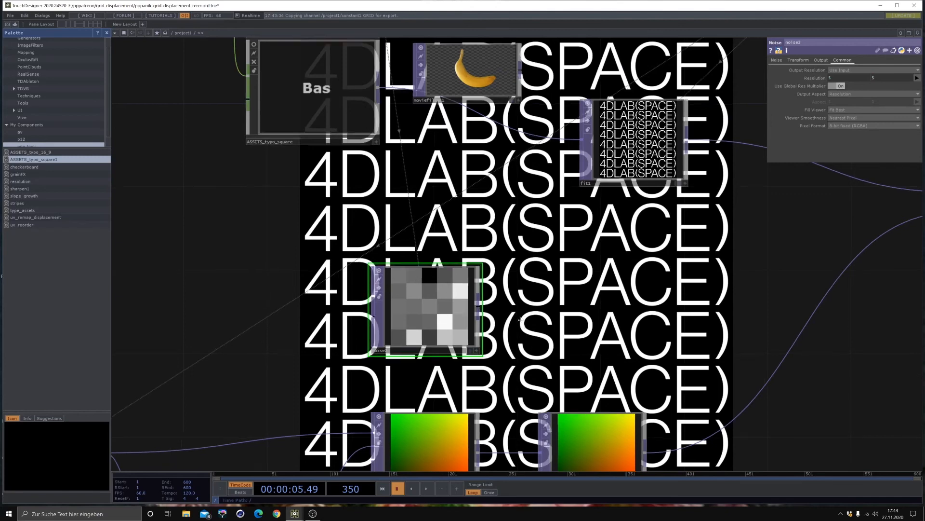
pyautogui.moveTo(525, 322); pyautogui.dragTo(514, 275)
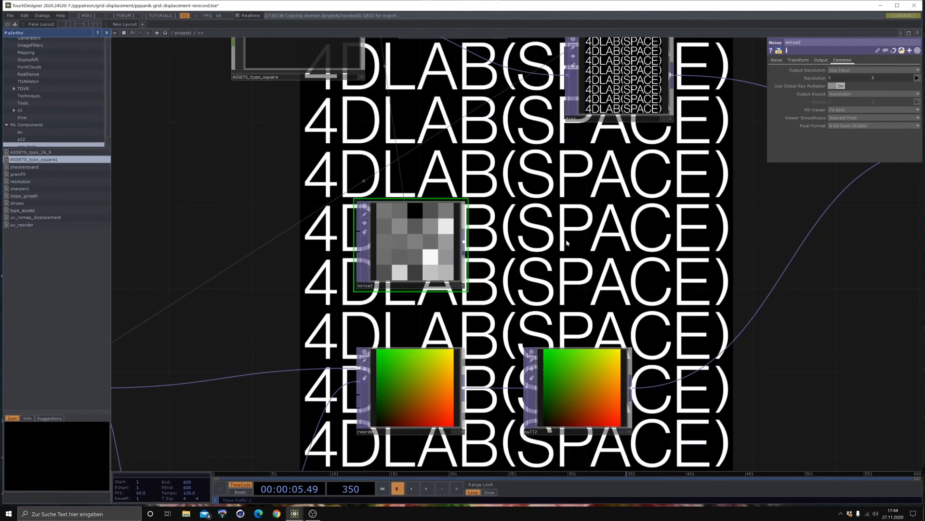
pyautogui.moveTo(598, 237); pyautogui.dragTo(422, 291)
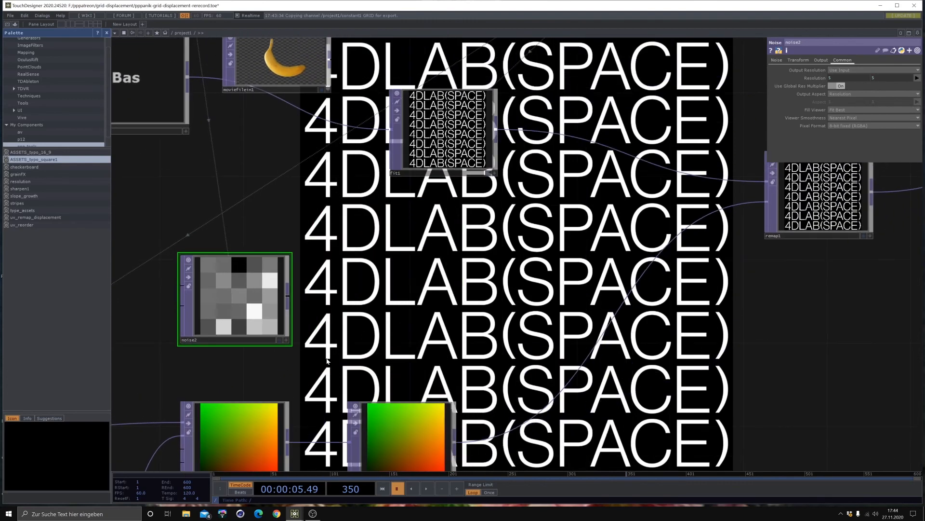
pyautogui.moveTo(393, 338); pyautogui.dragTo(431, 264)
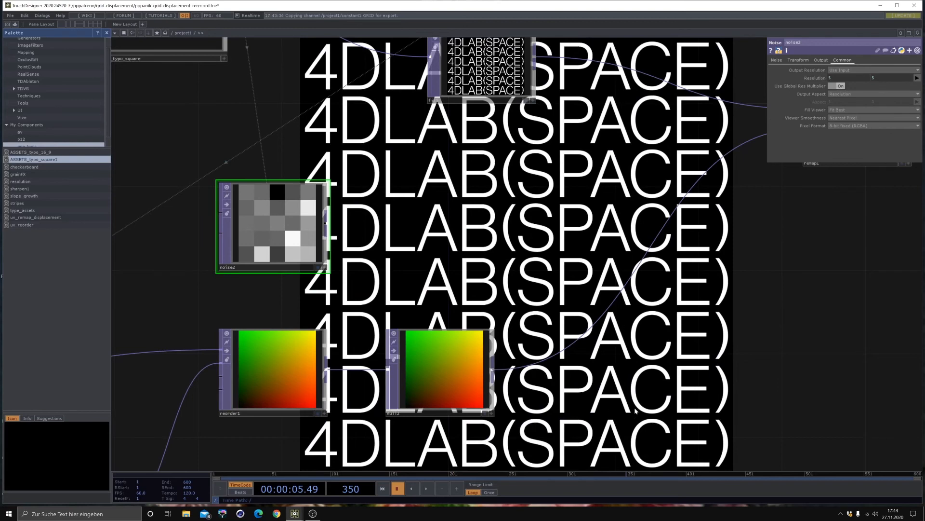
pyautogui.rightClick(592, 326)
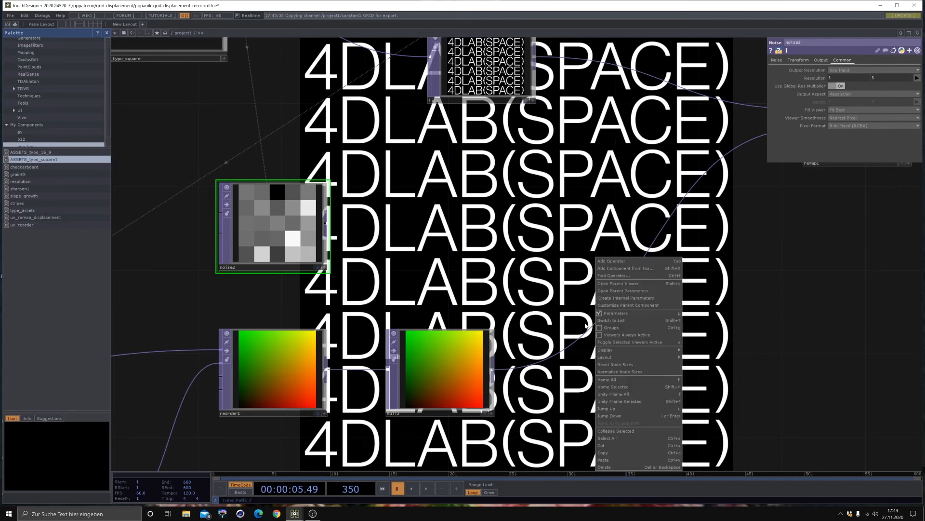
pyautogui.click(589, 327)
pyautogui.rightClick(589, 326)
pyautogui.click(597, 321)
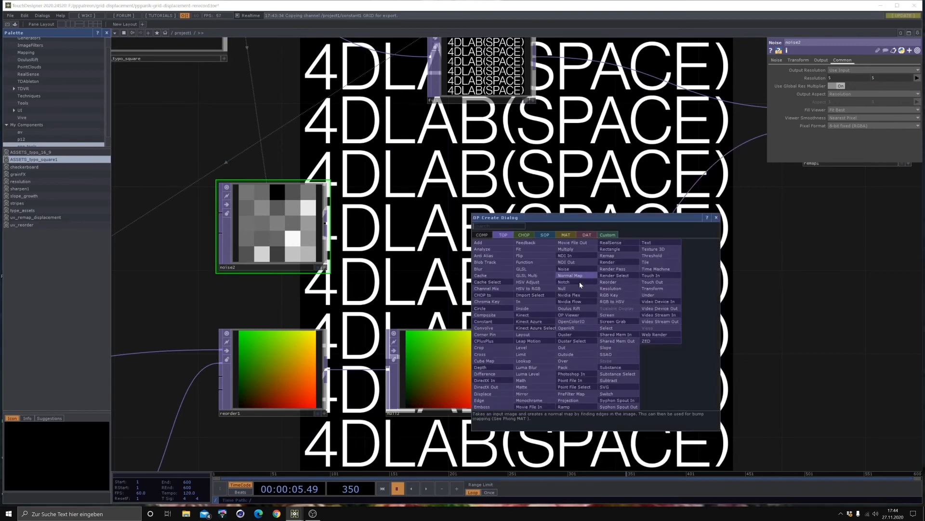
pyautogui.click(501, 316)
pyautogui.click(662, 279)
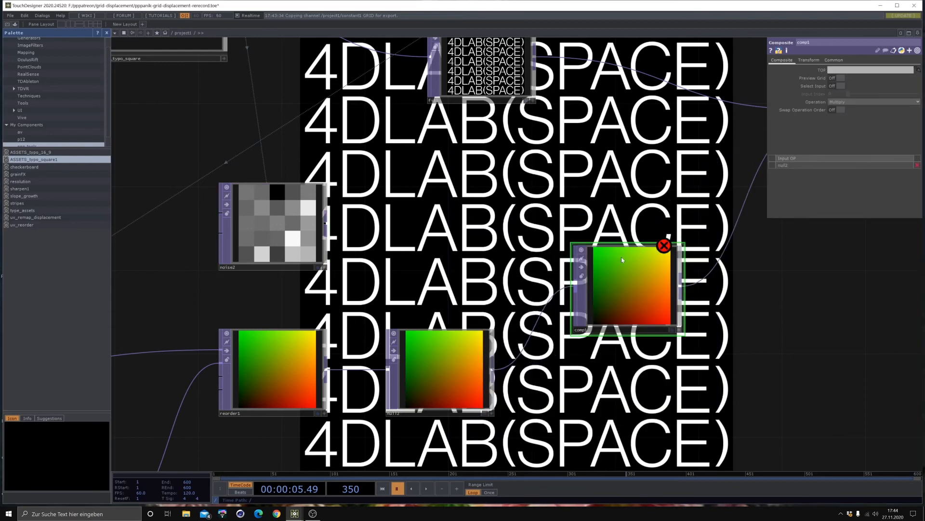
# - Wire the noise2 TOP into the Composite TOP and set its operation to Add
pyautogui.moveTo(327, 227); pyautogui.dragTo(583, 278)
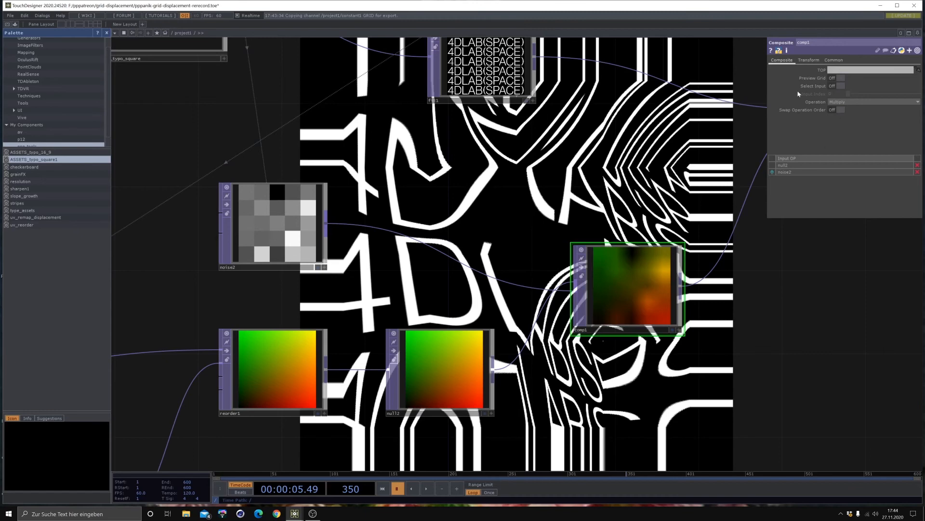
pyautogui.click(832, 102)
pyautogui.click(834, 109)
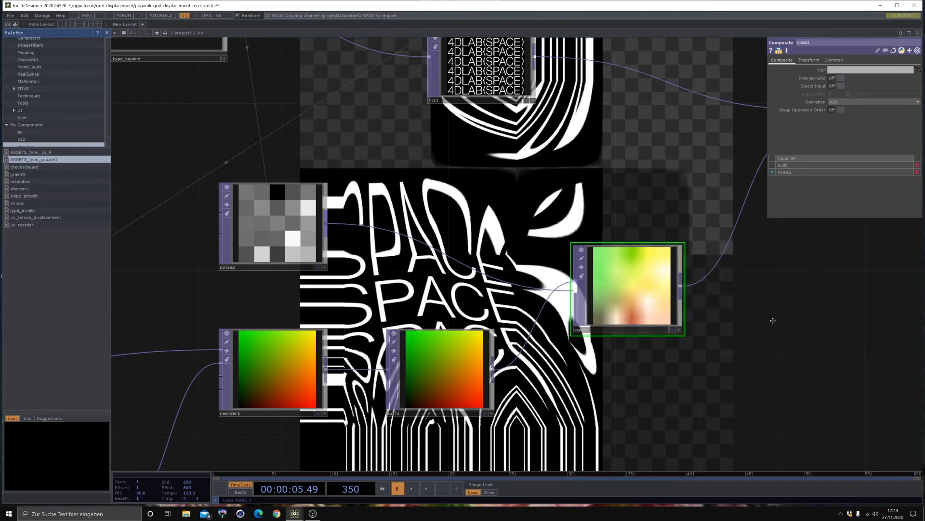
pyautogui.moveTo(773, 320); pyautogui.dragTo(589, 390)
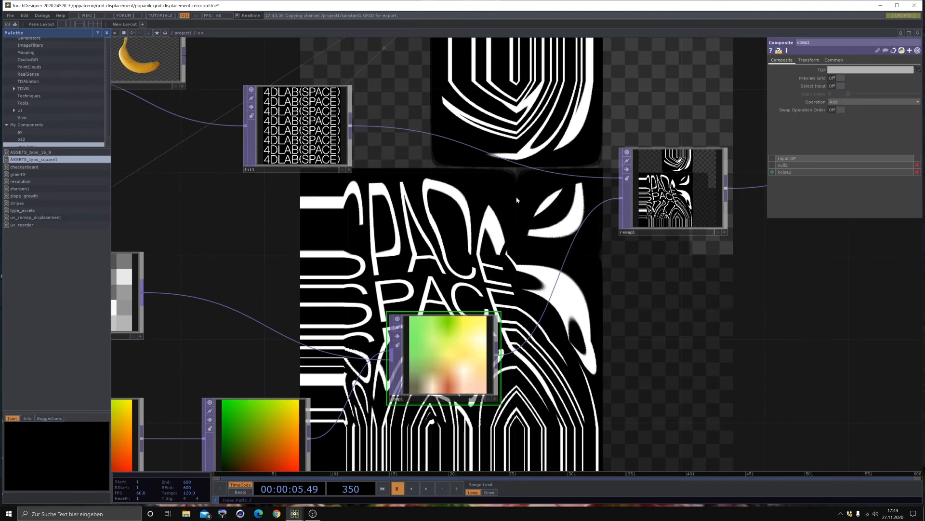
pyautogui.moveTo(351, 288); pyautogui.dragTo(543, 287)
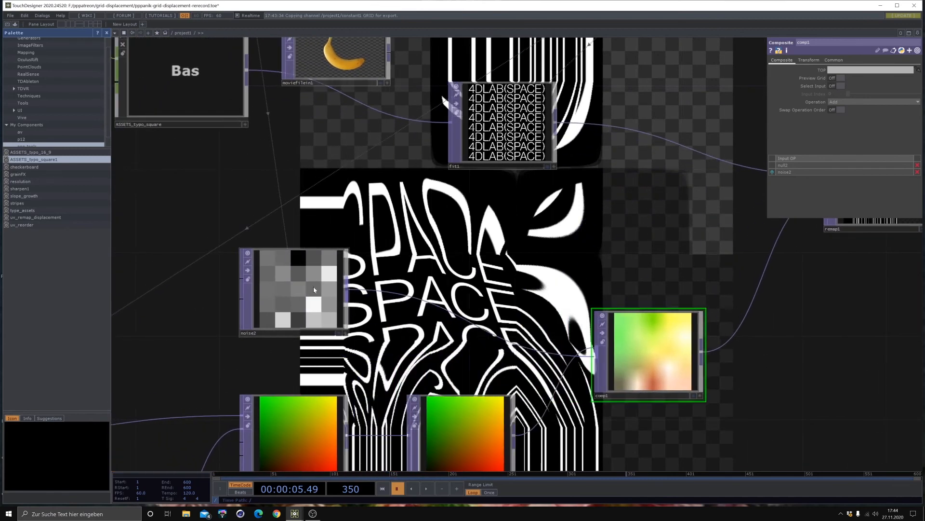
pyautogui.moveTo(409, 344); pyautogui.dragTo(434, 279)
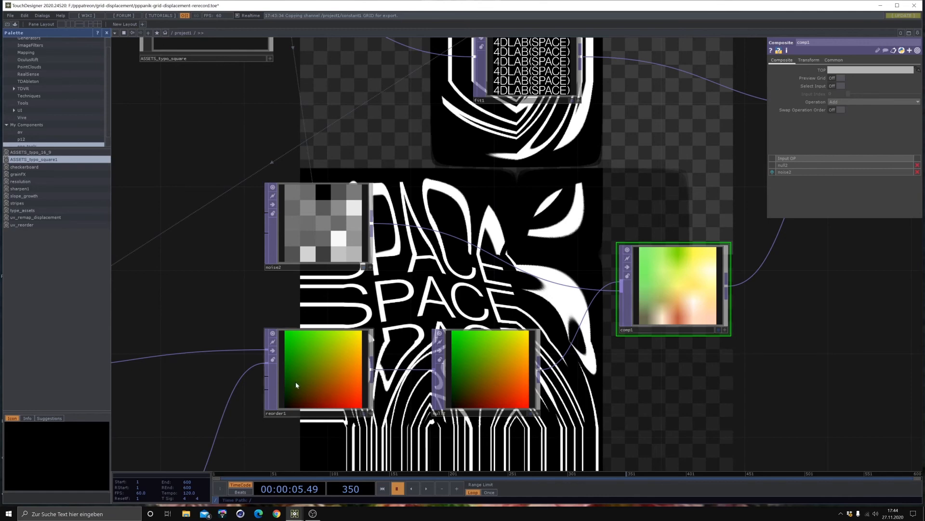
pyautogui.moveTo(416, 231); pyautogui.dragTo(403, 272)
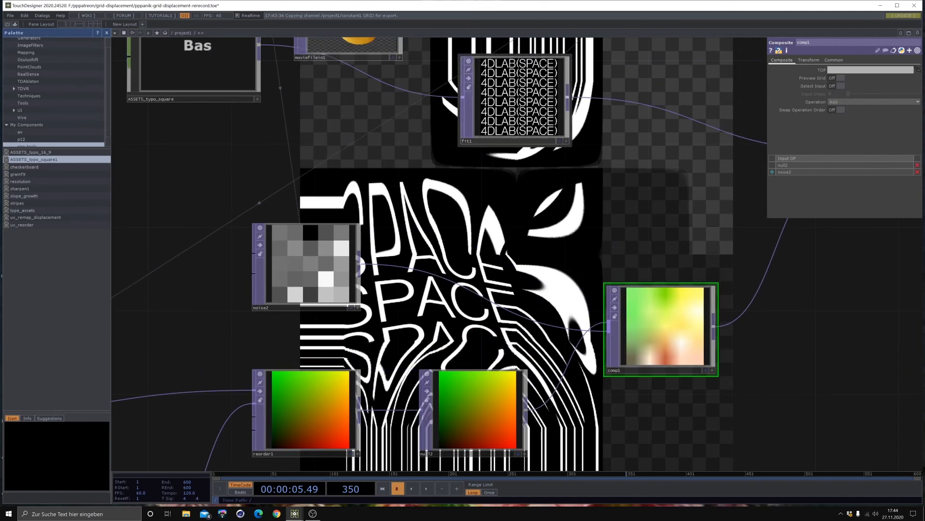
# - Duplicate the fit1 TOP, wire the copy between the noise2 TOP and the comp1 TOP, and align it beside noise2
pyautogui.click(503, 102)
pyautogui.hotkey('ctrl', 'c')
pyautogui.hotkey('ctrl', 'v')
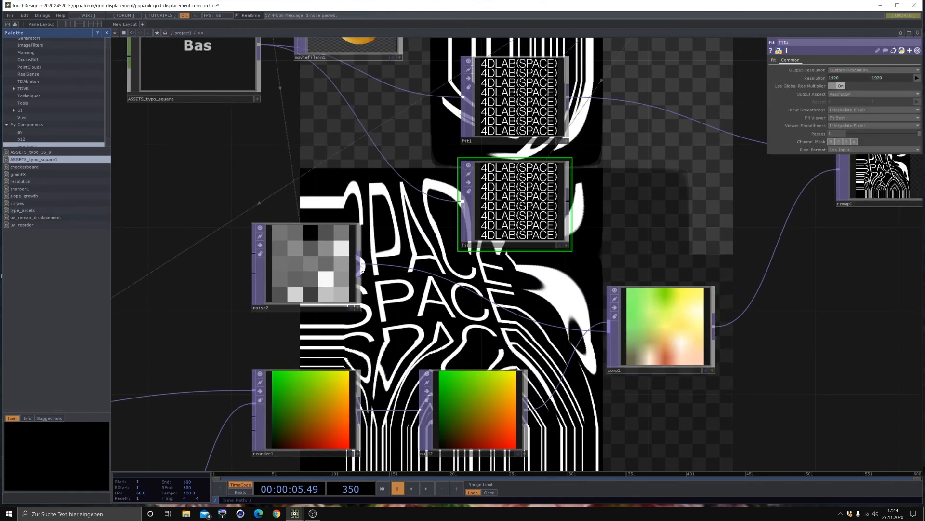
pyautogui.moveTo(360, 268); pyautogui.dragTo(440, 202)
pyautogui.moveTo(511, 193); pyautogui.dragTo(490, 214)
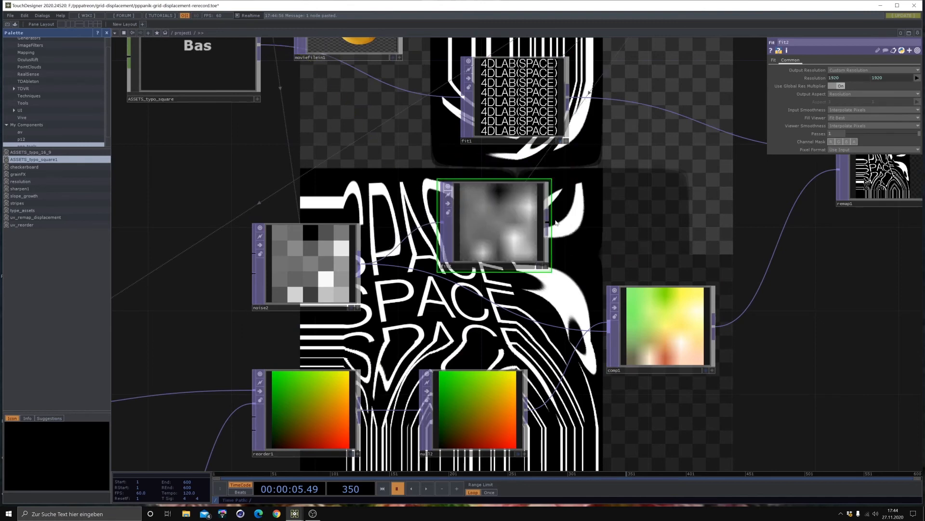
pyautogui.moveTo(548, 222); pyautogui.dragTo(554, 328)
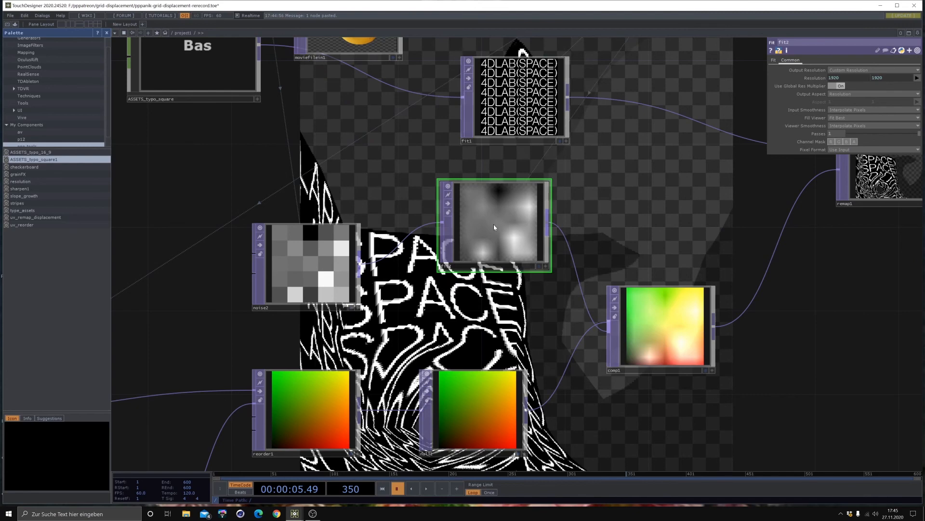
pyautogui.moveTo(494, 224); pyautogui.dragTo(473, 245)
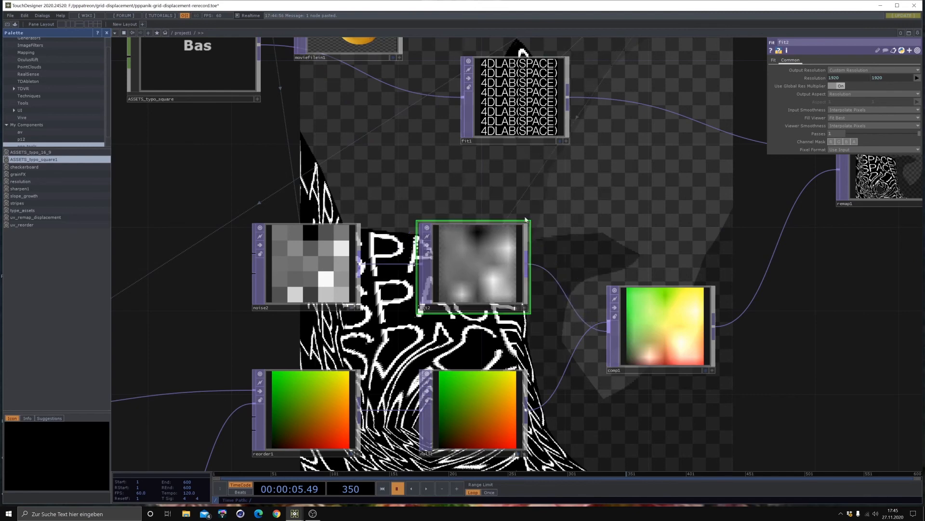
# - Set both the input smoothness and the viewer smoothness of the fit2 TOP to Nearest Pixel
pyautogui.scroll(5, 480, 232)
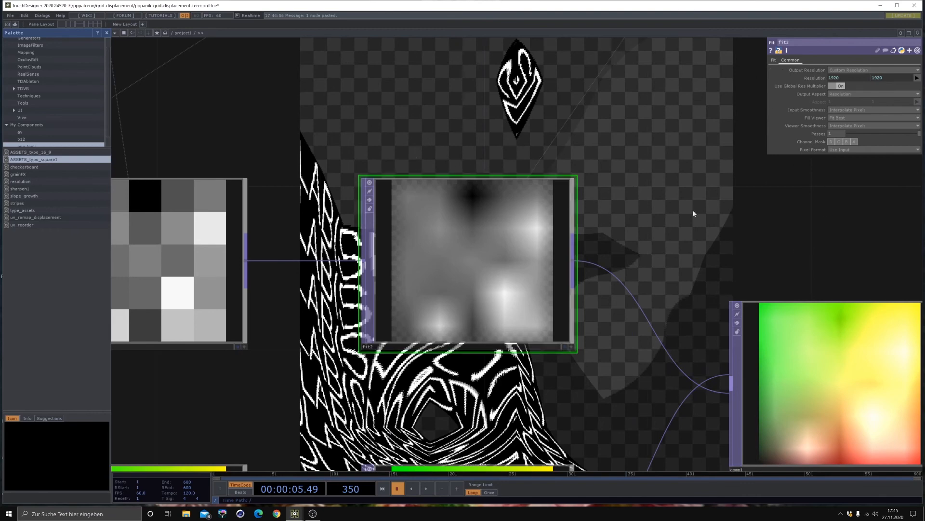
pyautogui.click(836, 111)
pyautogui.click(837, 117)
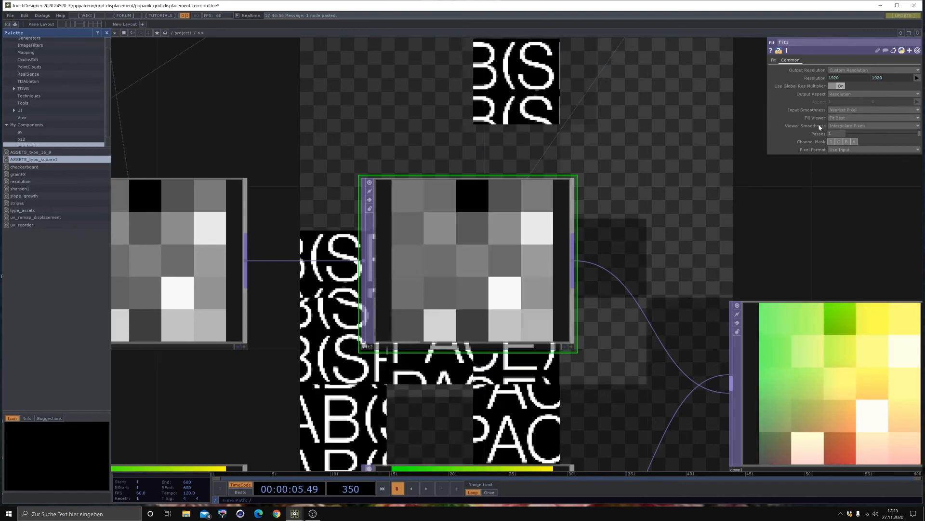
pyautogui.click(839, 126)
pyautogui.click(841, 131)
# - Change the noise2 TOP's pixel format to 32-bit float (RGBA)
pyautogui.scroll(-2, 646, 174)
pyautogui.scroll(-1, 646, 175)
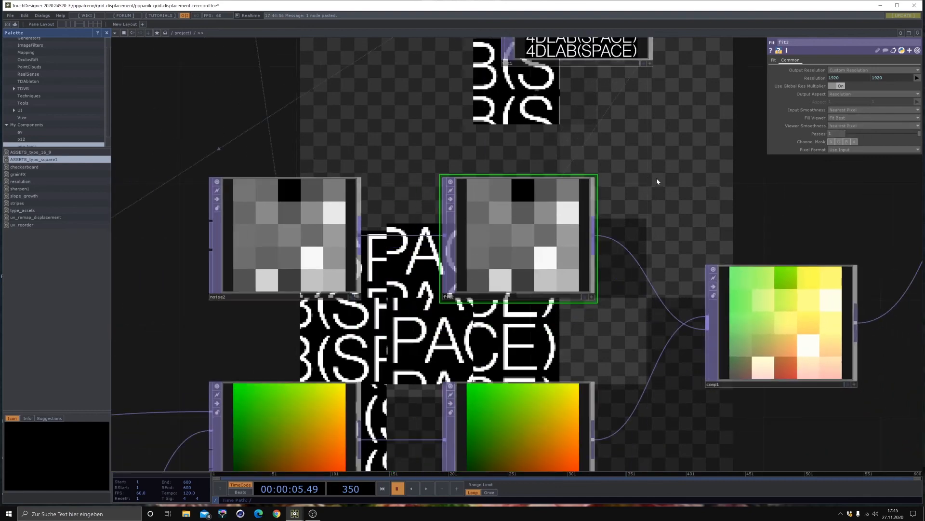
pyautogui.moveTo(702, 208); pyautogui.dragTo(708, 167)
pyautogui.scroll(-2, 581, 193)
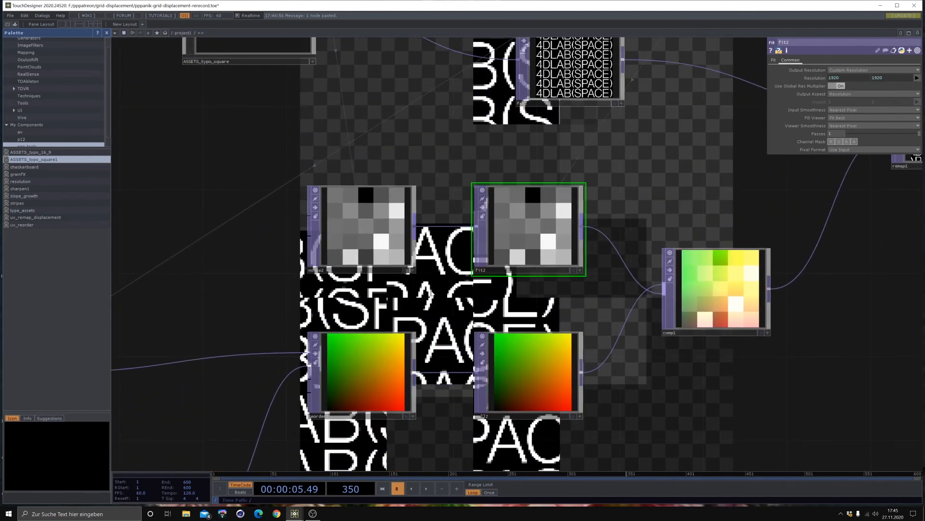
pyautogui.moveTo(417, 276); pyautogui.dragTo(336, 165)
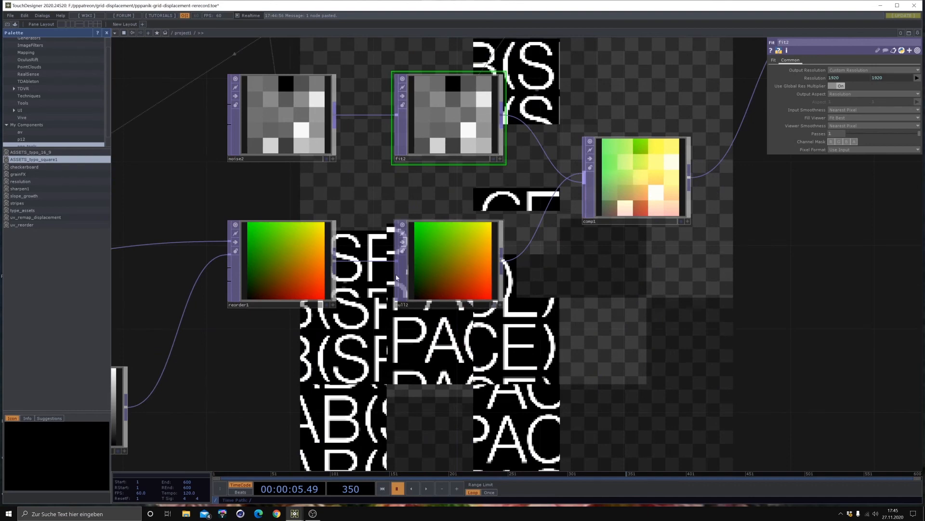
pyautogui.moveTo(286, 105); pyautogui.dragTo(363, 184)
pyautogui.click(362, 181)
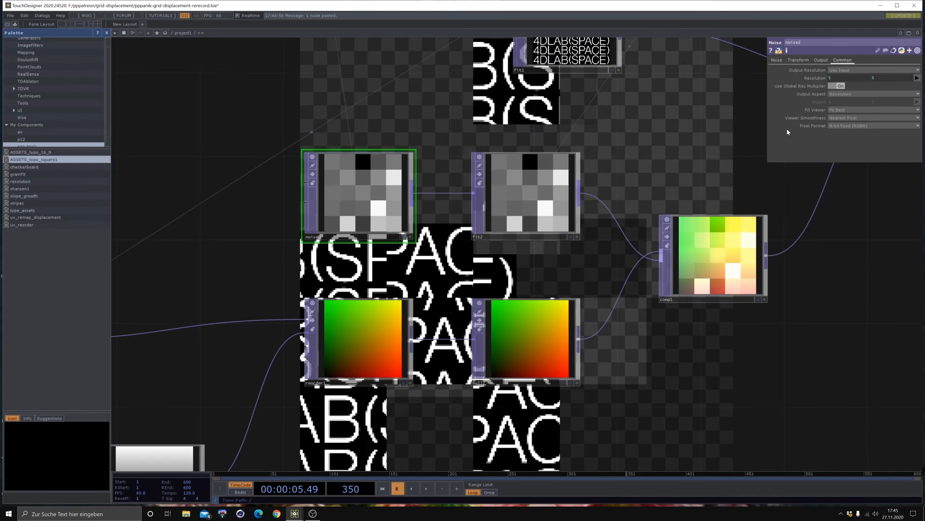
pyautogui.click(839, 126)
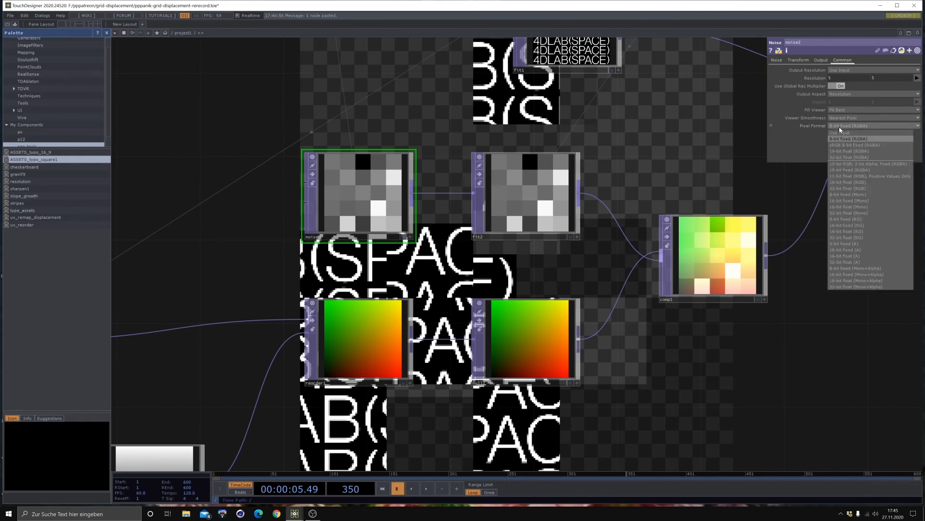
pyautogui.click(851, 157)
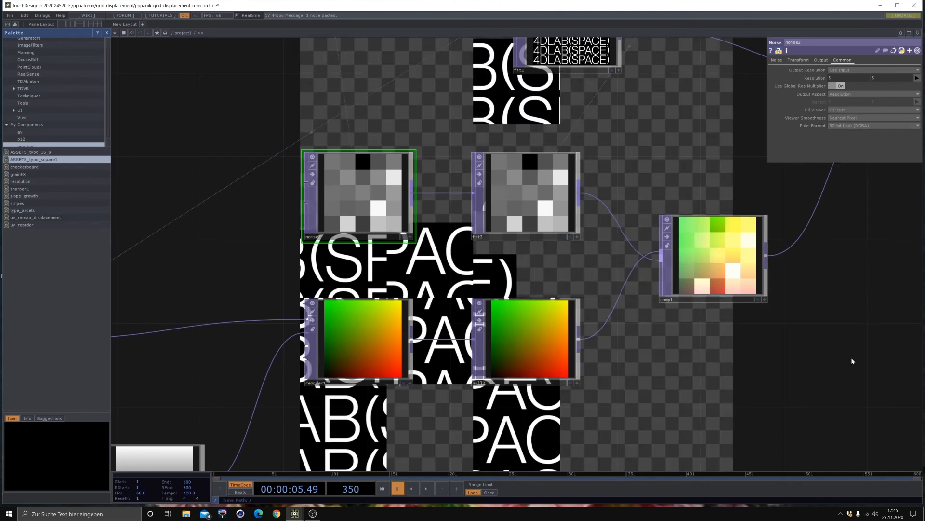
# - Set the noise2 TOP's offset to 0 and reduce its amplitude to 0.051
pyautogui.moveTo(851, 357); pyautogui.dragTo(507, 376)
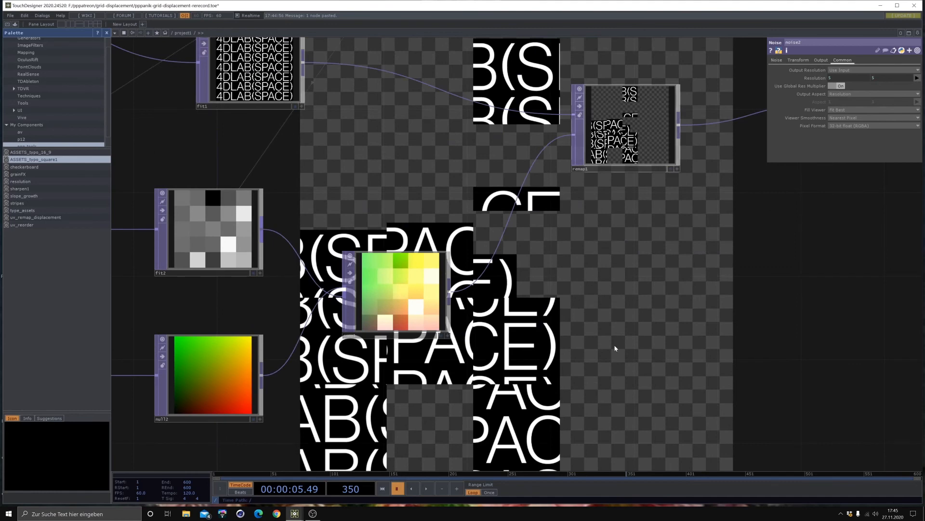
pyautogui.moveTo(549, 355); pyautogui.dragTo(625, 335)
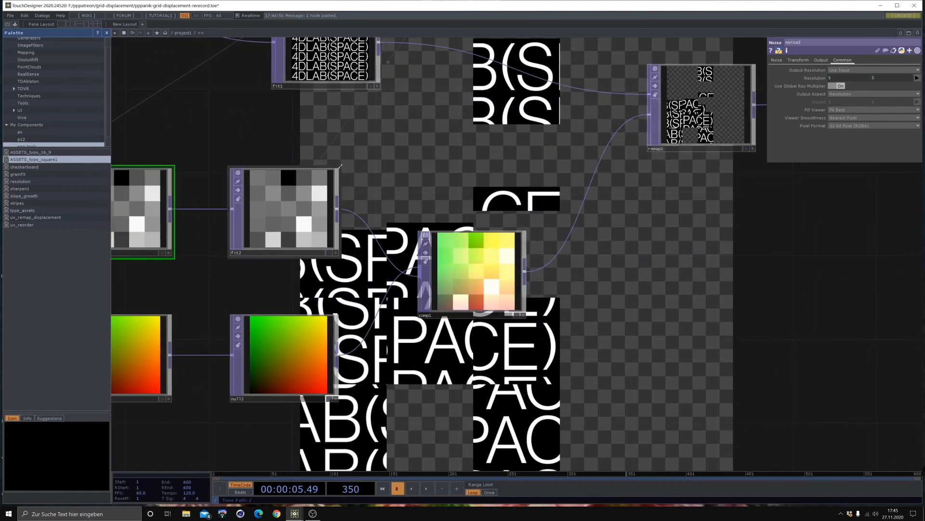
pyautogui.moveTo(421, 149); pyautogui.dragTo(627, 165)
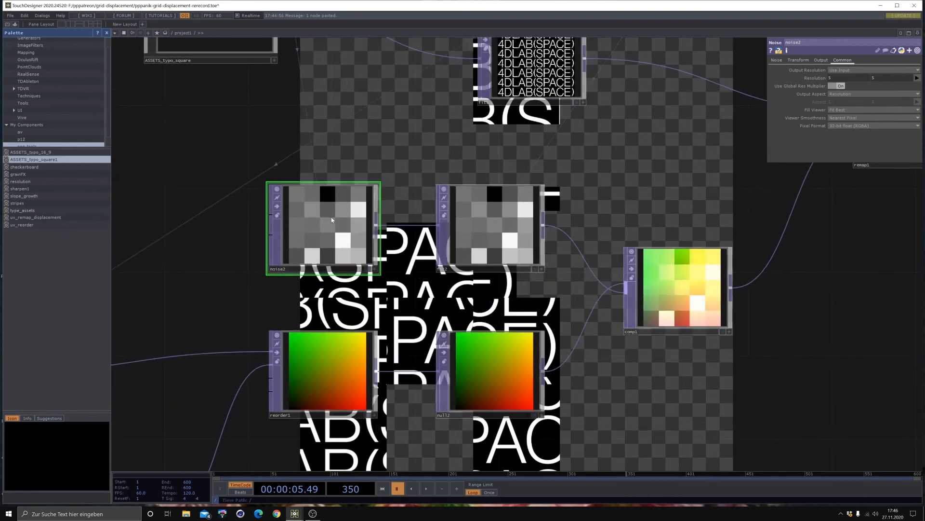
pyautogui.click(777, 61)
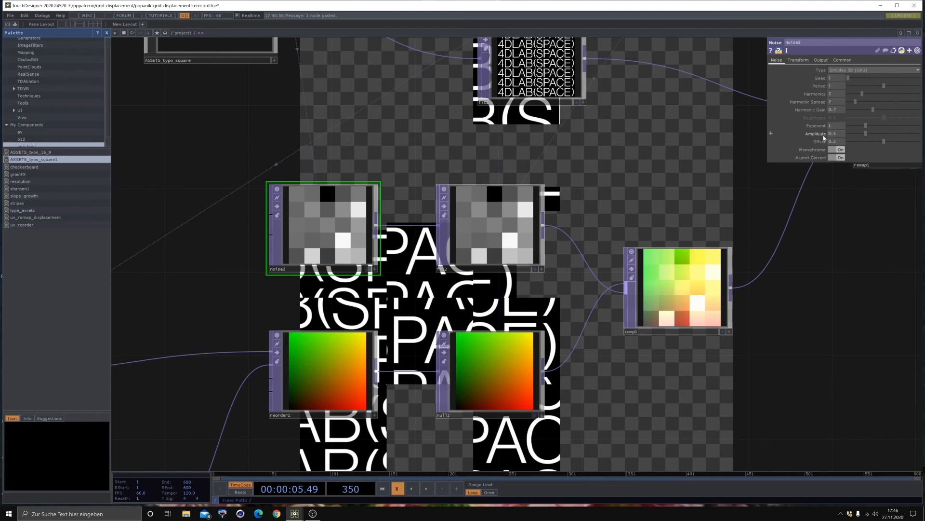
pyautogui.moveTo(864, 135)
pyautogui.mouseDown()
pyautogui.moveTo(834, 135)
pyautogui.moveTo(848, 142)
pyautogui.mouseUp()
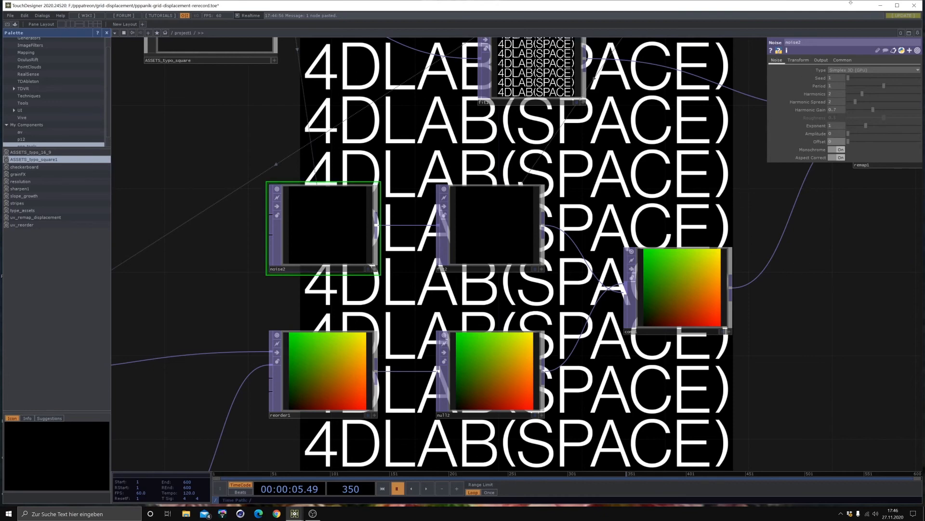
pyautogui.middleClick(818, 137)
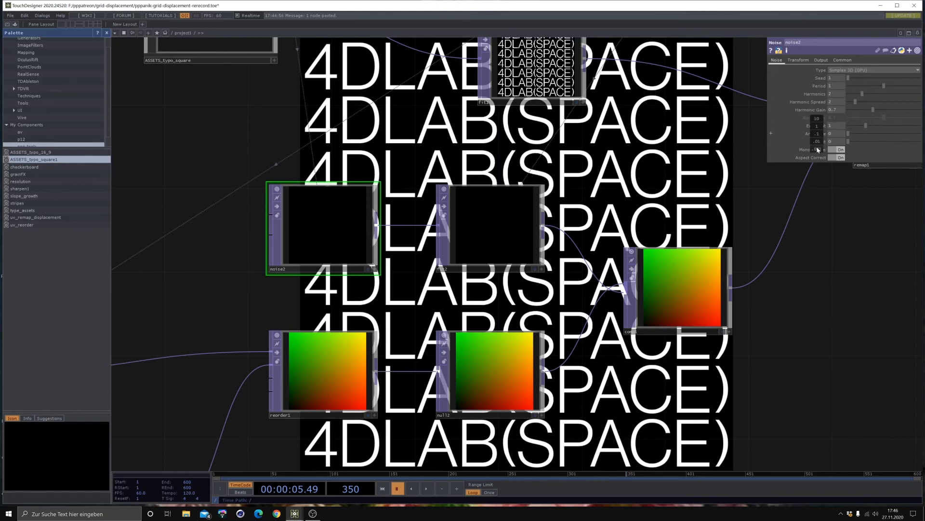
pyautogui.moveTo(817, 150); pyautogui.dragTo(831, 134, button='middle')
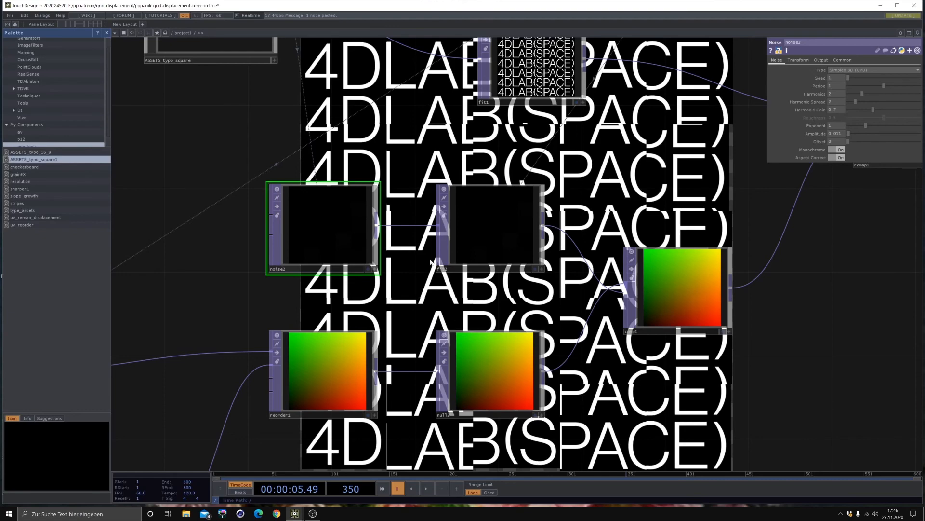
# - Set the extend mode of the remap1 TOP to Repeat
pyautogui.moveTo(350, 142); pyautogui.dragTo(394, 250)
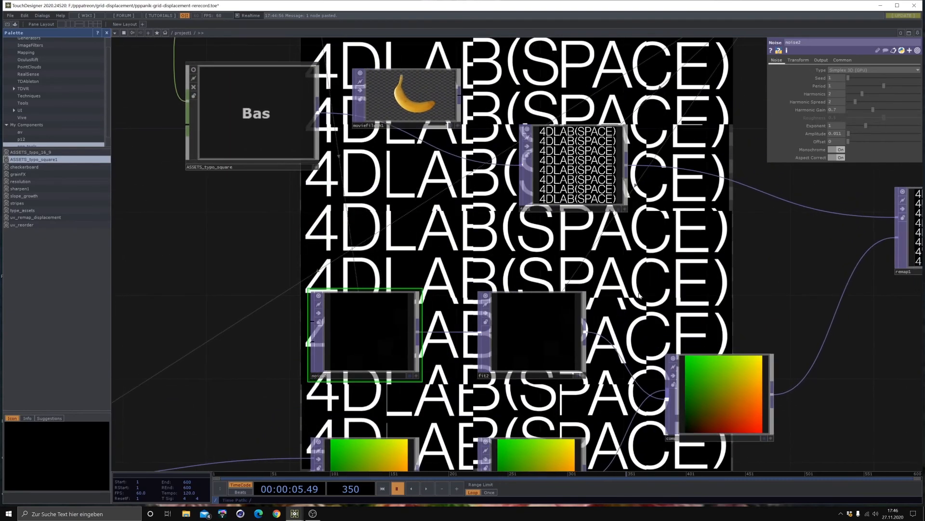
pyautogui.moveTo(627, 286); pyautogui.dragTo(505, 141)
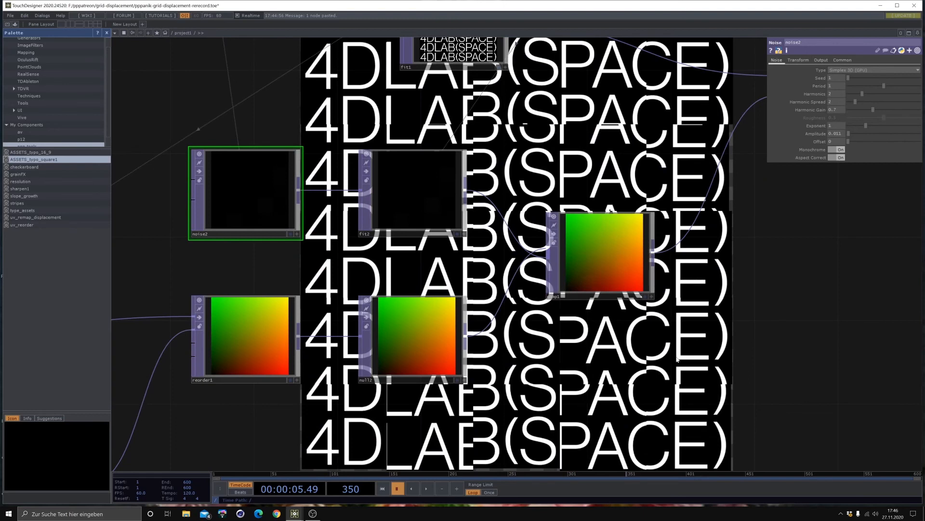
pyautogui.moveTo(850, 214); pyautogui.dragTo(714, 257)
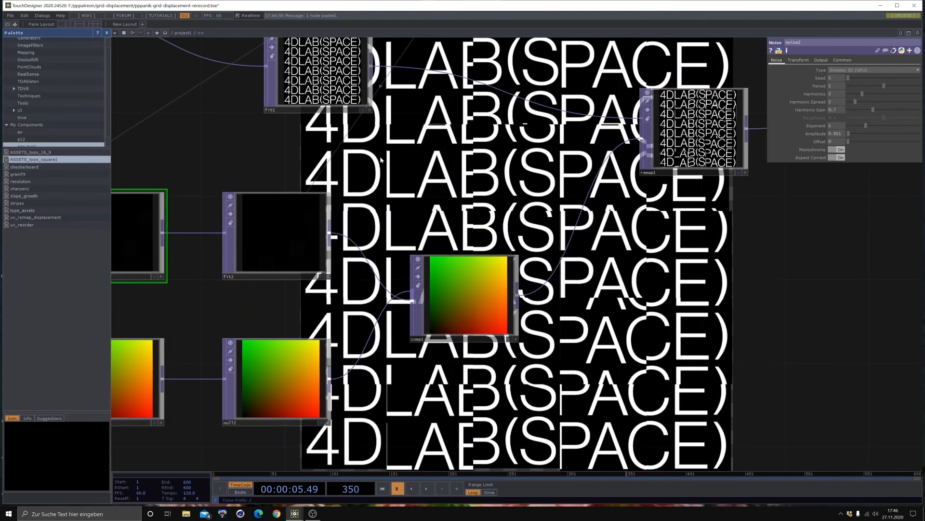
pyautogui.moveTo(431, 157); pyautogui.dragTo(304, 225)
pyautogui.click(570, 207)
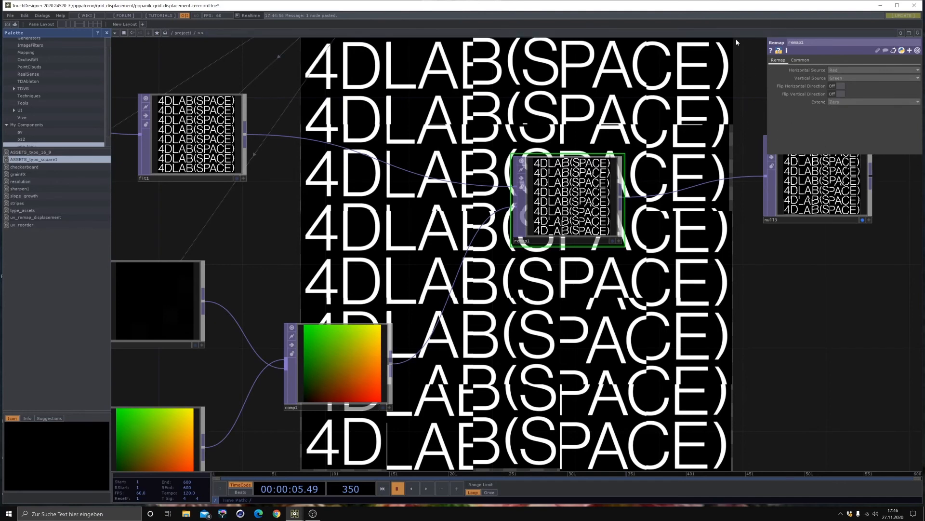
pyautogui.click(842, 103)
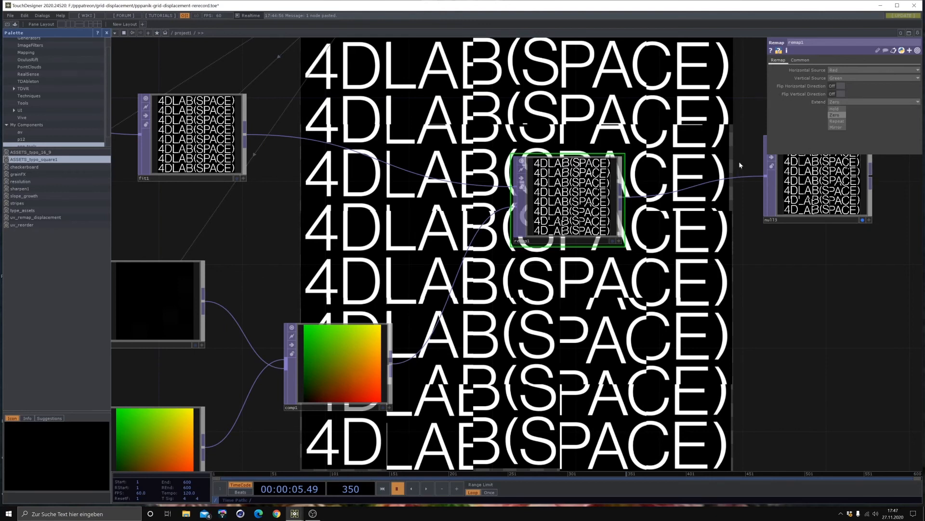
pyautogui.click(833, 121)
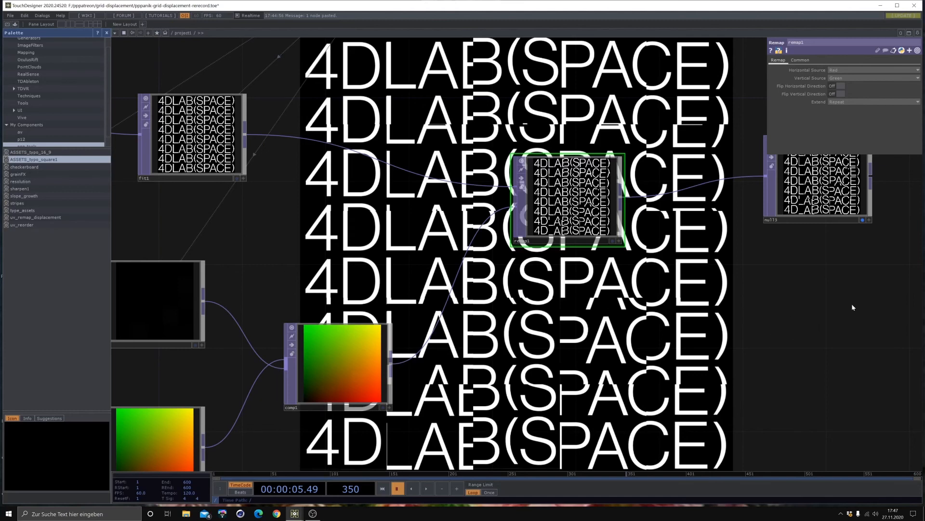
# - Start playback of the paused timeline
pyautogui.moveTo(441, 273); pyautogui.dragTo(691, 234)
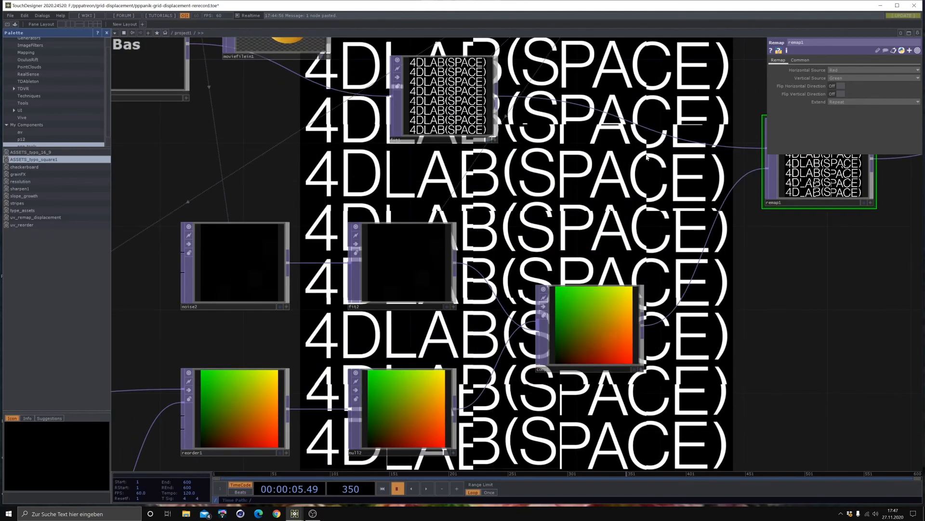
pyautogui.moveTo(574, 203); pyautogui.dragTo(689, 190)
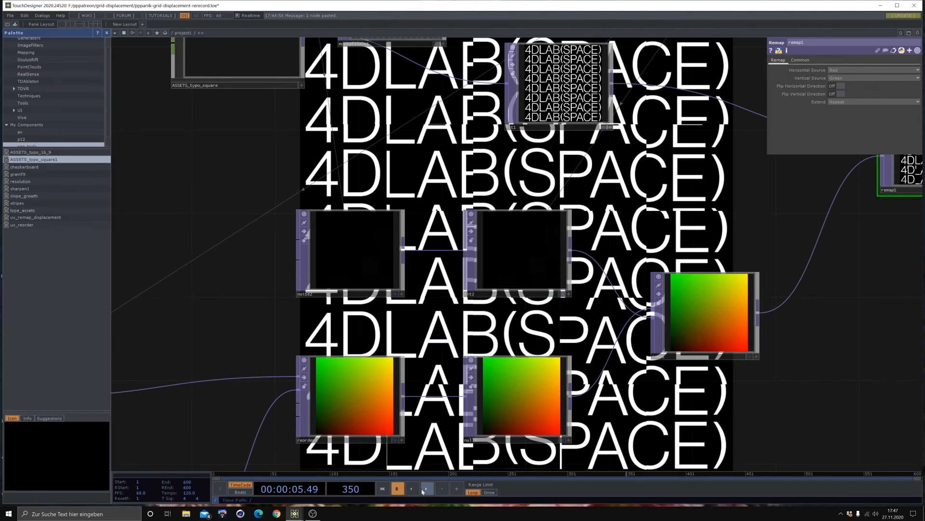
pyautogui.press('space')
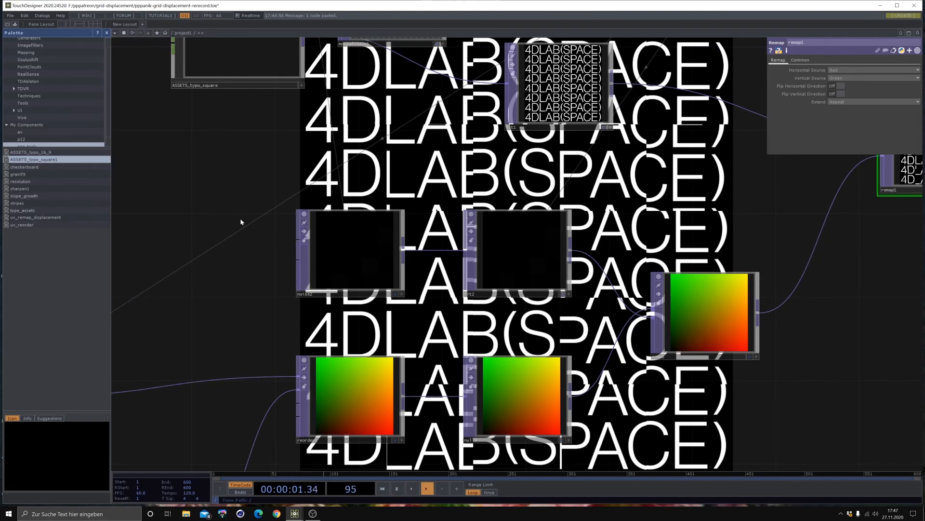
# - Inspect the expression behind the absTime.seconds channel in the constant1 CHOP
pyautogui.moveTo(241, 219); pyautogui.dragTo(386, 270)
pyautogui.click(501, 289)
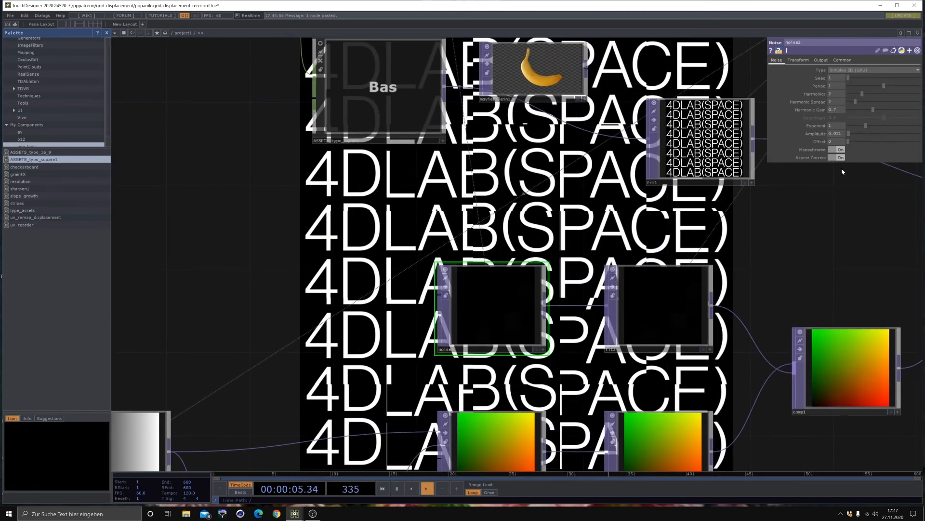
pyautogui.moveTo(262, 129); pyautogui.dragTo(271, 216)
pyautogui.scroll(-3, 271, 216)
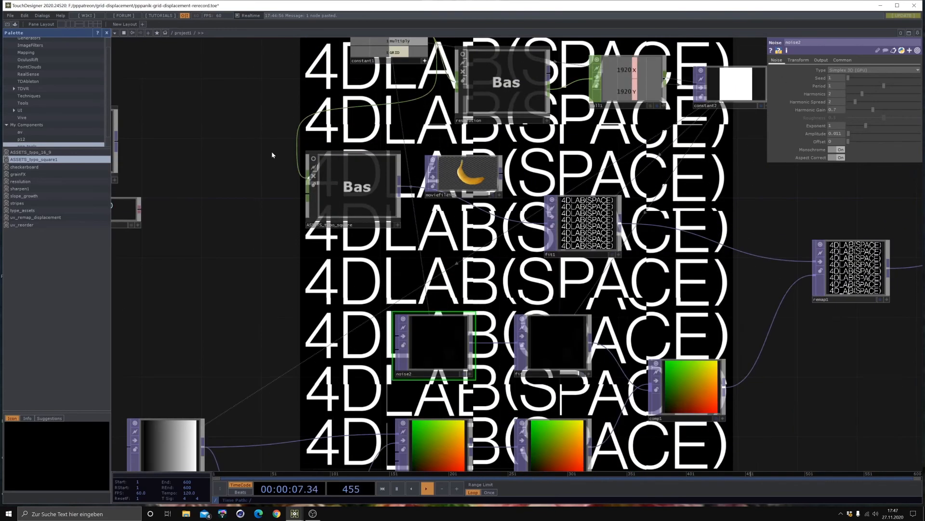
pyautogui.moveTo(271, 151); pyautogui.dragTo(261, 221)
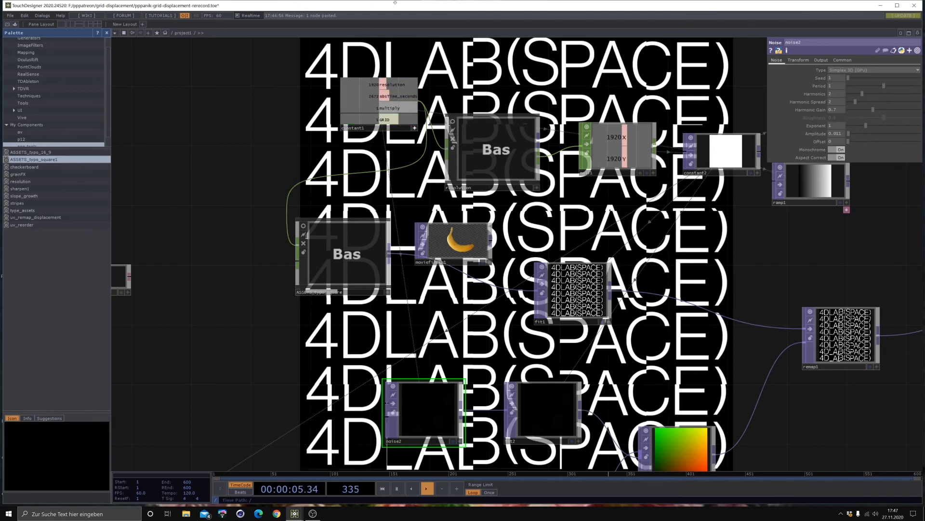
pyautogui.click(400, 108)
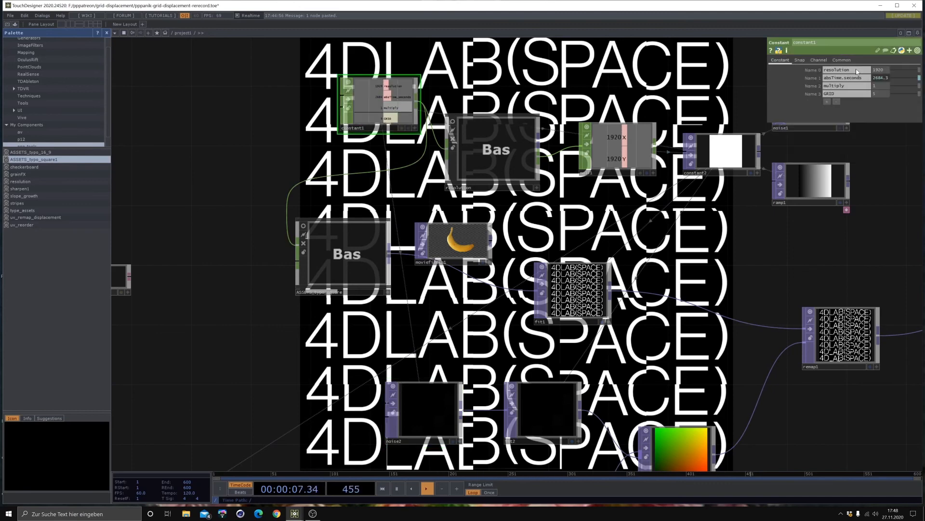
pyautogui.click(889, 78)
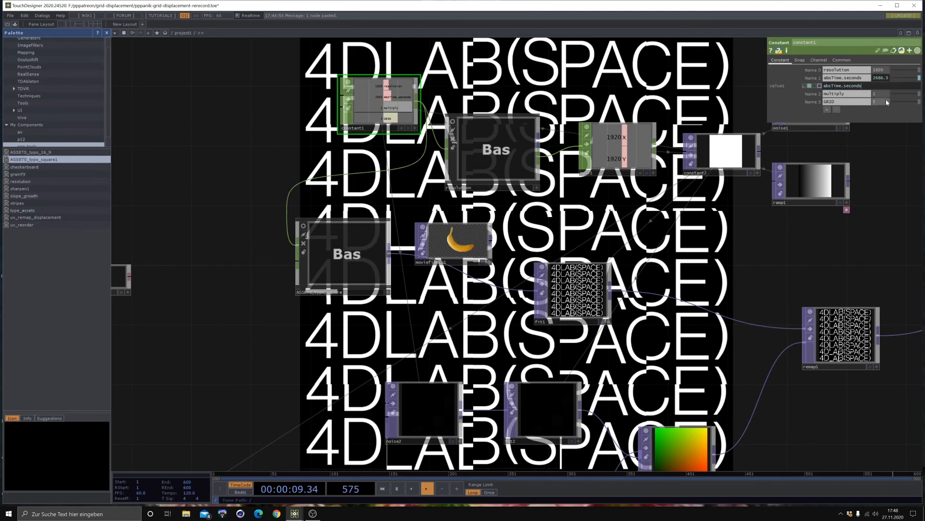
pyautogui.click(303, 115)
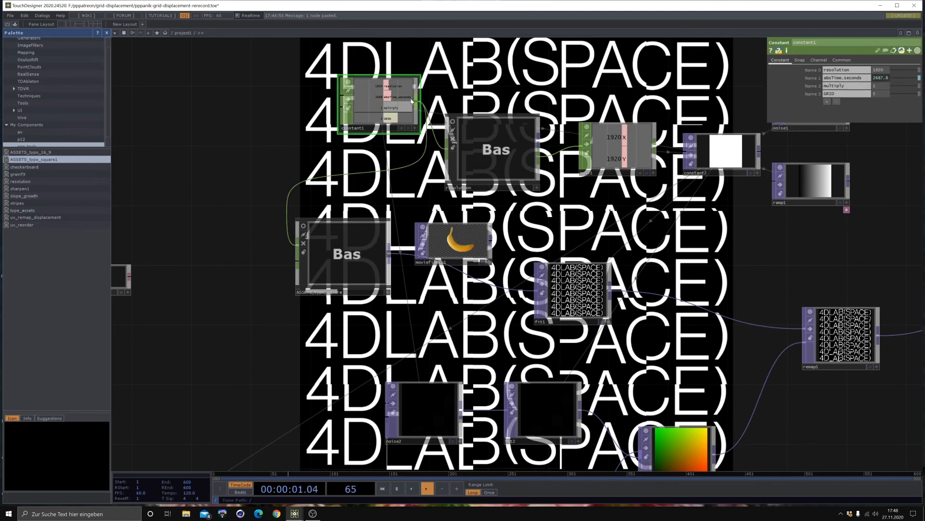
# - Reference the constant1 CHOP's absTime.seconds channel in the noise2 TOP's third Translate value (Z)
pyautogui.click(414, 128)
pyautogui.moveTo(403, 96); pyautogui.dragTo(453, 407)
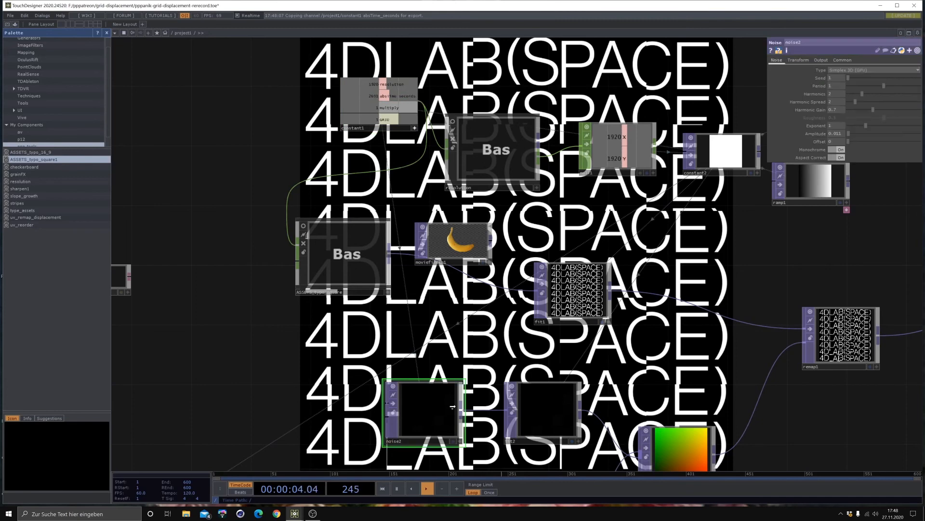
pyautogui.click(814, 60)
pyautogui.click(789, 60)
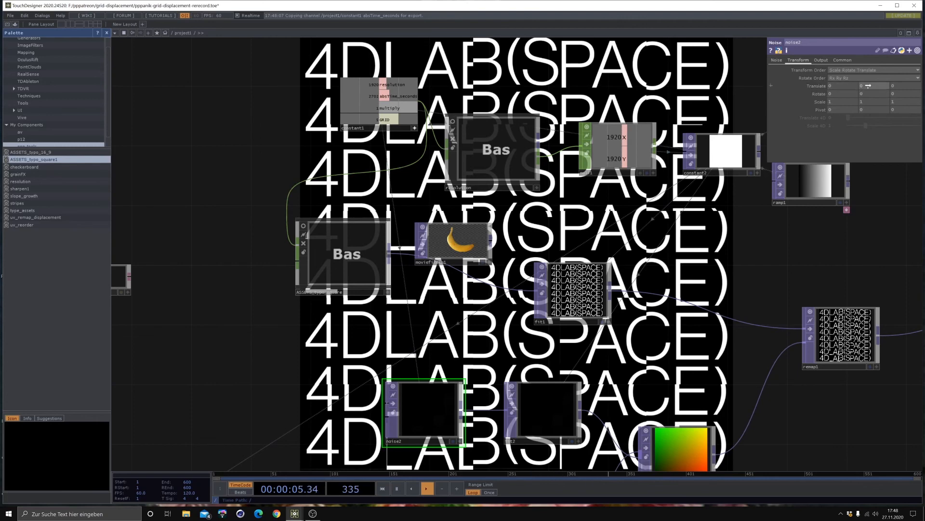
pyautogui.rightClick(899, 86)
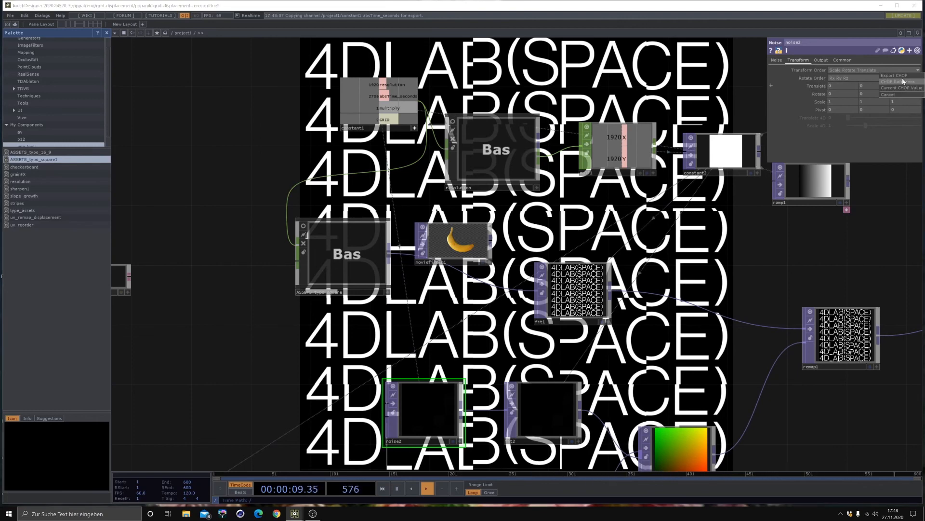
pyautogui.click(904, 82)
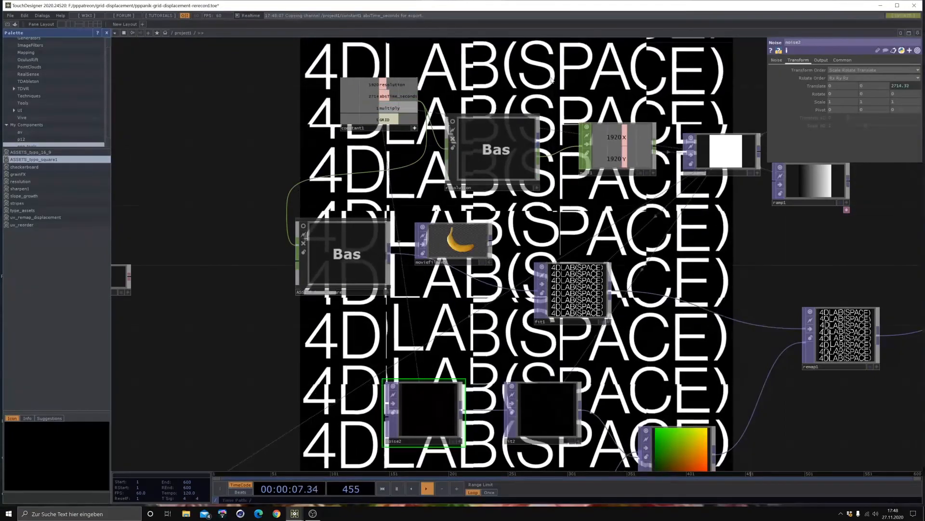
# - Divide the noise2 TOP's Z Translate time expression by 3 to slow the animation
pyautogui.click(914, 86)
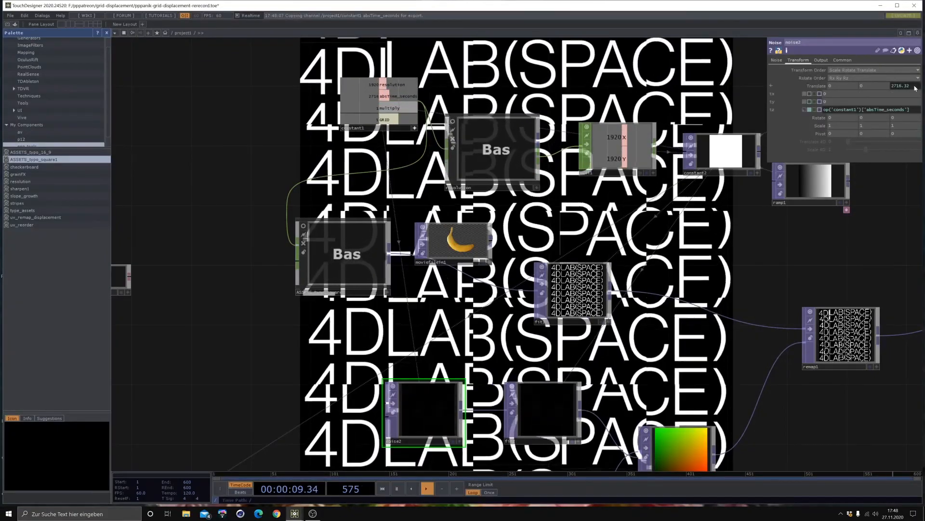
pyautogui.write('/3')
pyautogui.press('Return')
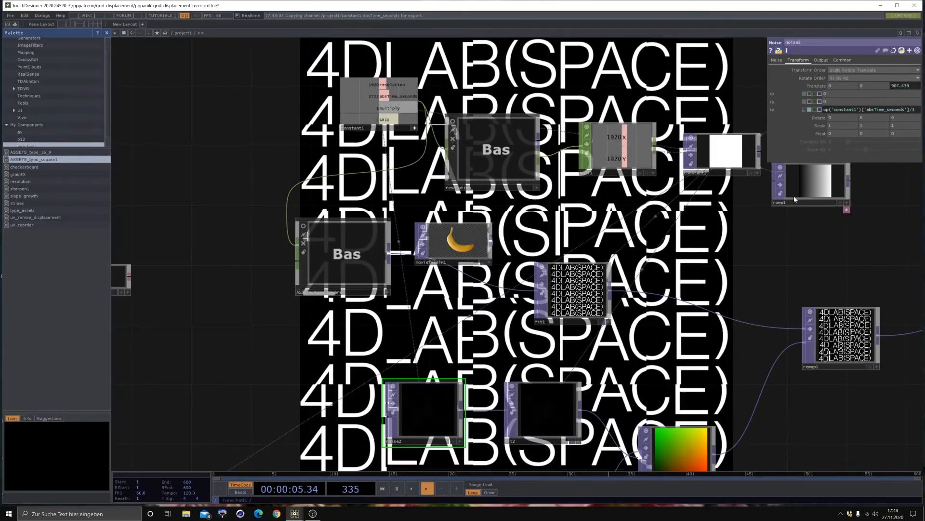
# - Try a lower exponent, then a much higher amplitude, then a raised offset on the noise2 TOP, undoing the exponent and amplitude changes
pyautogui.moveTo(458, 344); pyautogui.dragTo(367, 239)
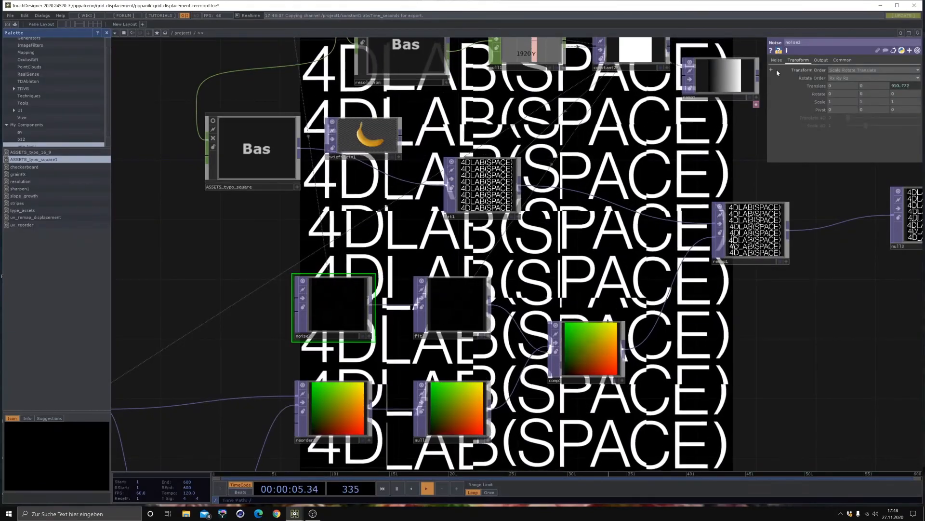
pyautogui.click(777, 60)
pyautogui.moveTo(848, 126)
pyautogui.mouseDown()
pyautogui.moveTo(913, 128)
pyautogui.moveTo(840, 105)
pyautogui.moveTo(863, 115)
pyautogui.moveTo(853, 117)
pyautogui.mouseUp()
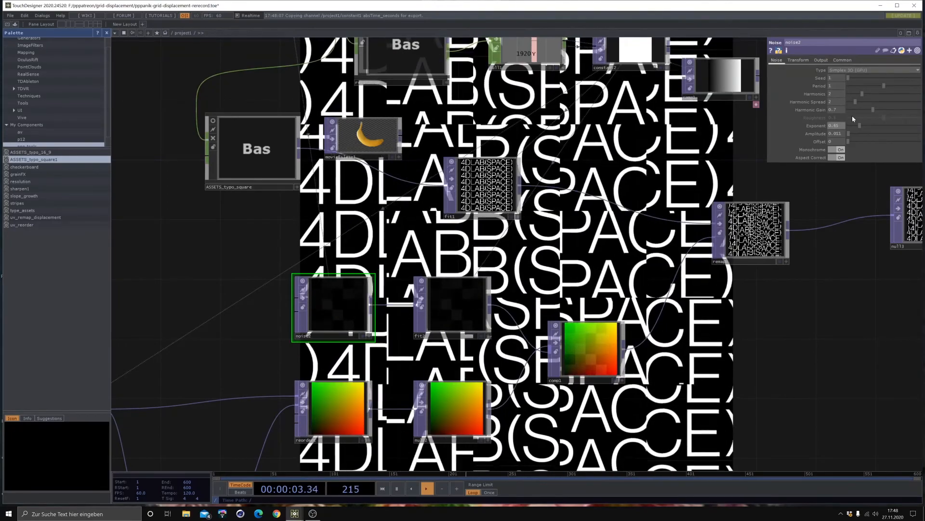
pyautogui.hotkey('ctrl', 'z')
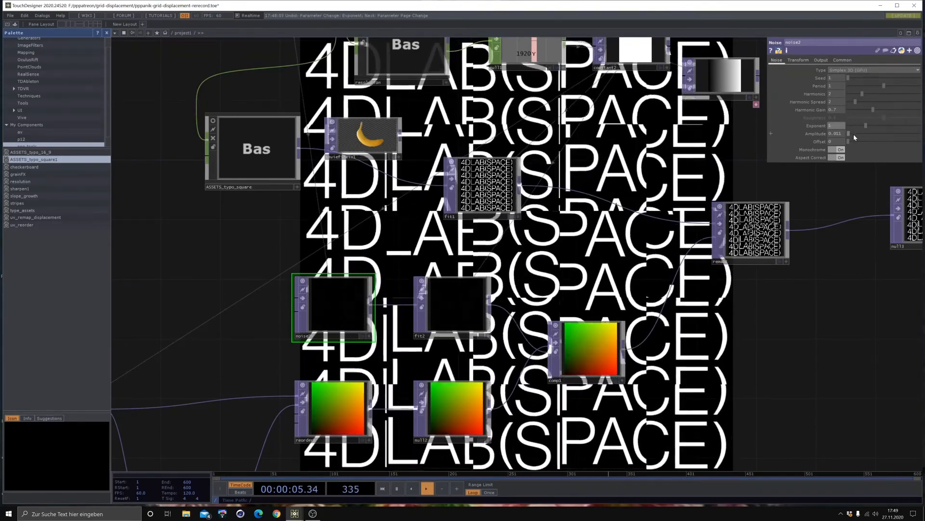
pyautogui.moveTo(854, 134); pyautogui.dragTo(922, 129)
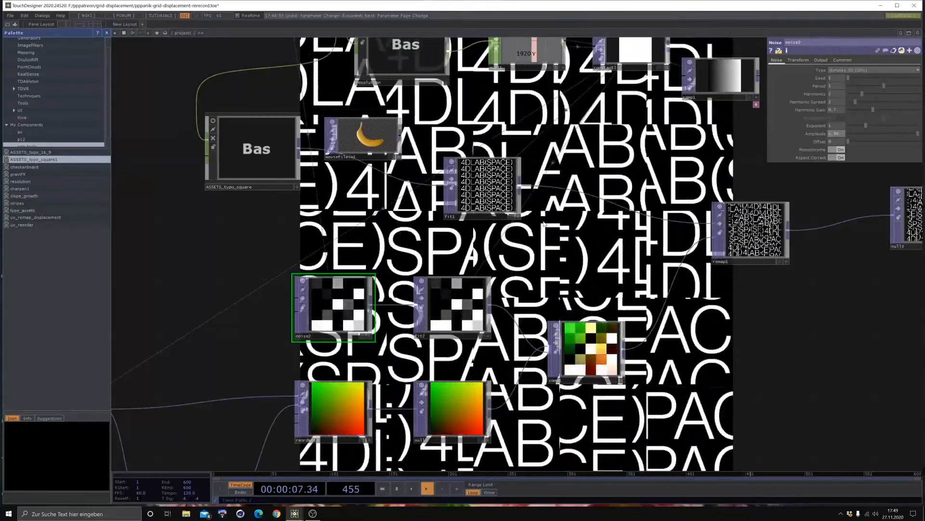
pyautogui.hotkey('ctrl', 'z')
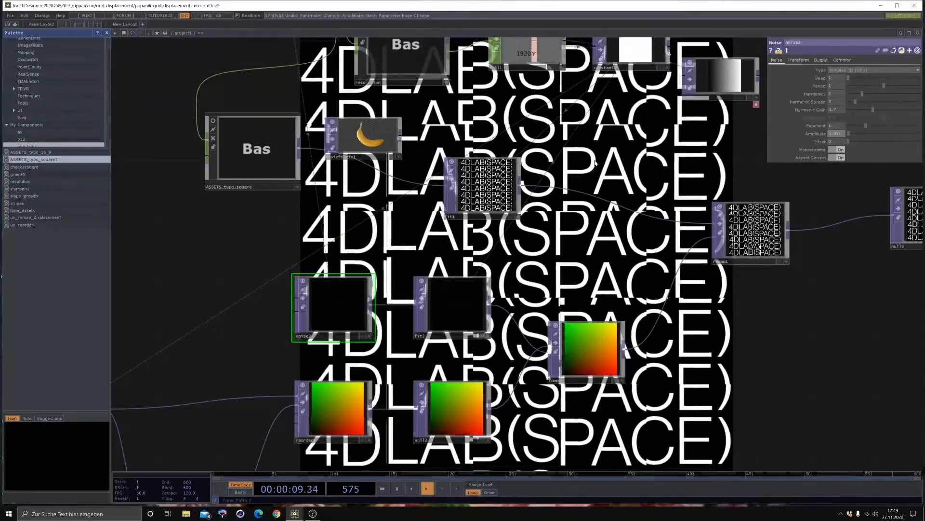
pyautogui.moveTo(853, 147)
pyautogui.mouseDown()
pyautogui.moveTo(892, 136)
pyautogui.moveTo(871, 145)
pyautogui.mouseUp()
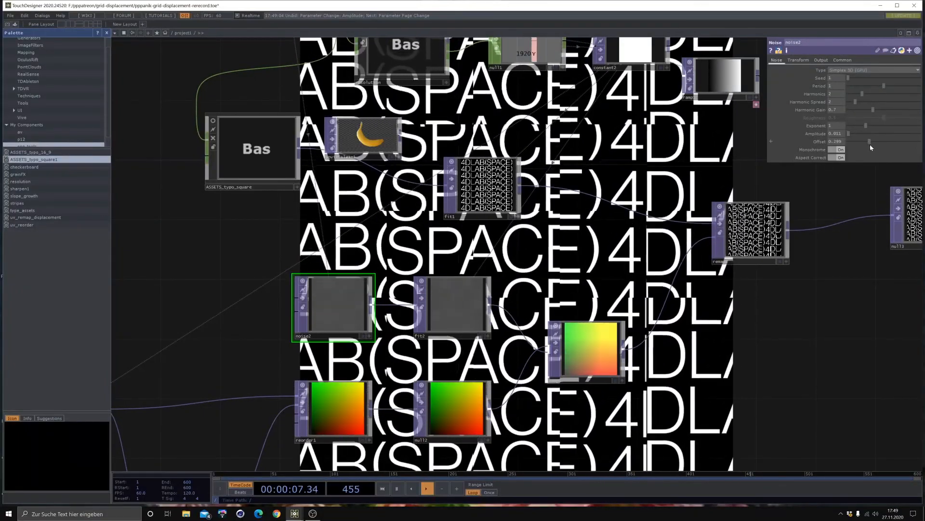
# - Return the noise2 TOP's offset to 0, then set its amplitude to 0.006 and harmonics to 0
pyautogui.moveTo(870, 144); pyautogui.dragTo(834, 135)
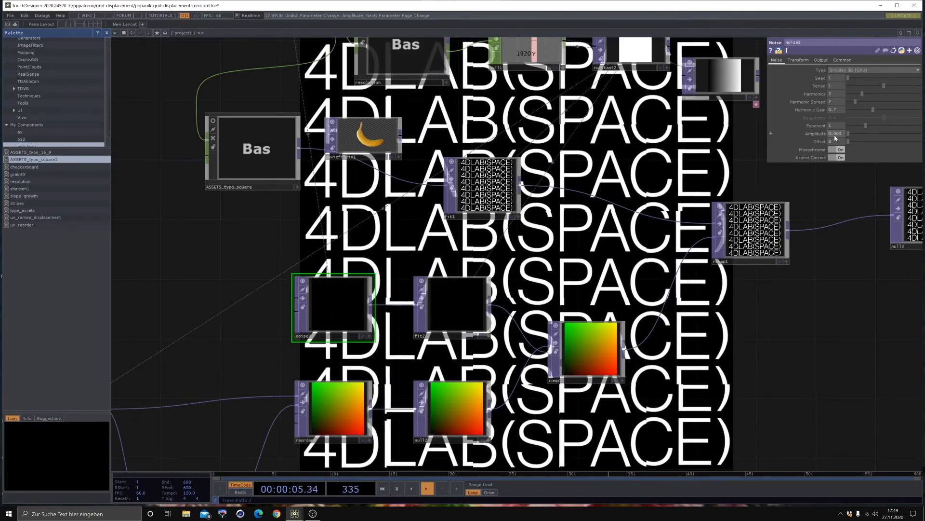
pyautogui.moveTo(834, 134)
pyautogui.mouseDown()
pyautogui.moveTo(824, 135)
pyautogui.moveTo(824, 120)
pyautogui.mouseUp()
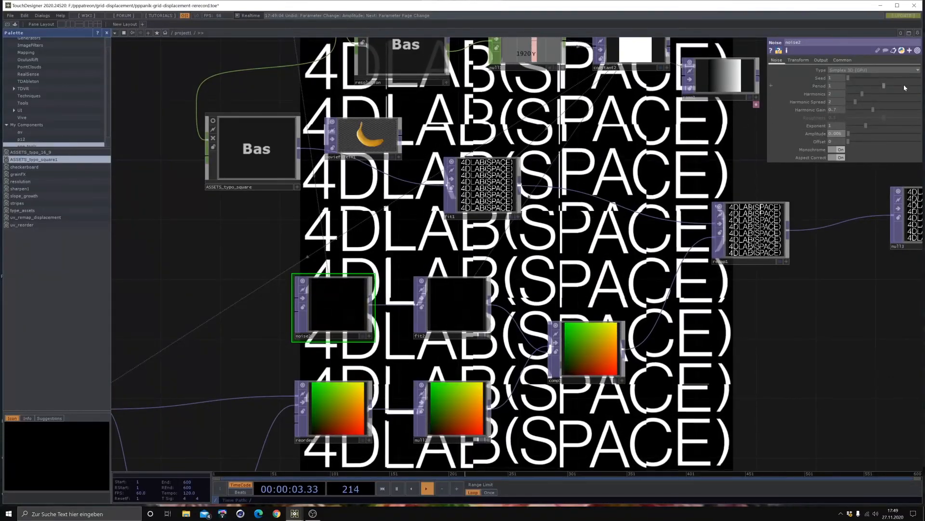
pyautogui.moveTo(862, 94); pyautogui.dragTo(920, 94)
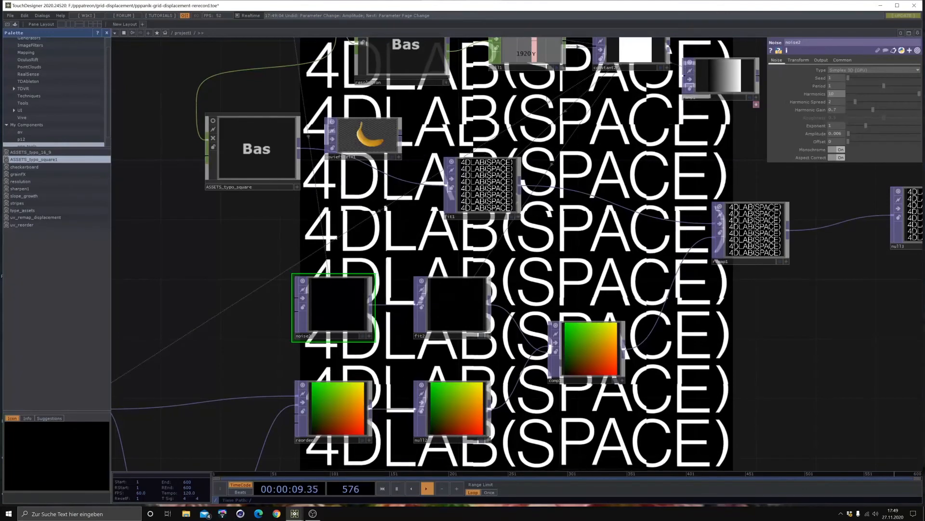
pyautogui.click(853, 94)
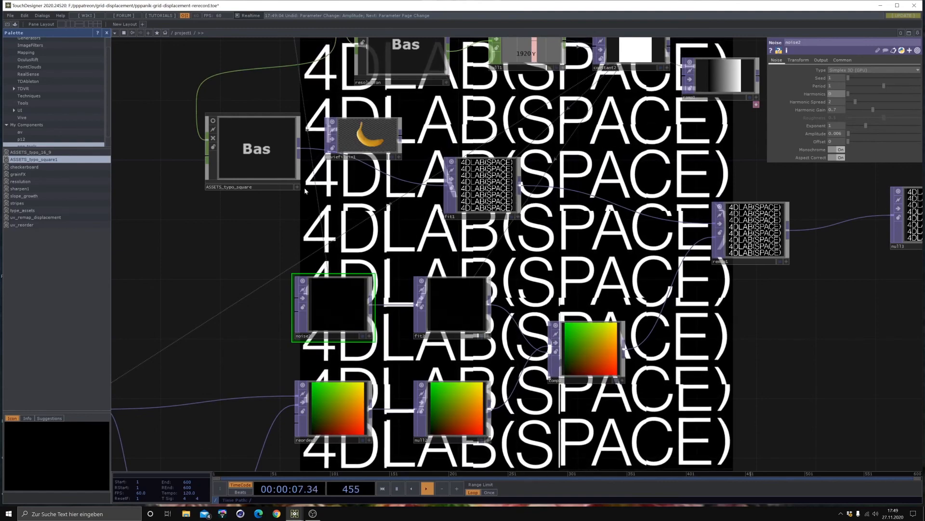
# - Try a GRID value of 2 in the constant1 CHOP with a noise2 amplitude of about 0.17, then revert both
pyautogui.moveTo(309, 202); pyautogui.dragTo(296, 268)
pyautogui.moveTo(229, 88); pyautogui.dragTo(244, 119)
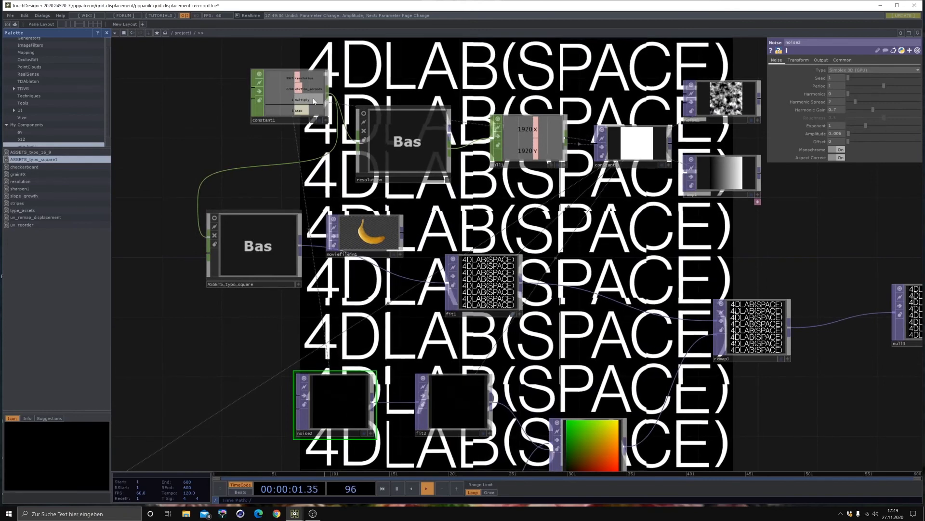
pyautogui.click(298, 91)
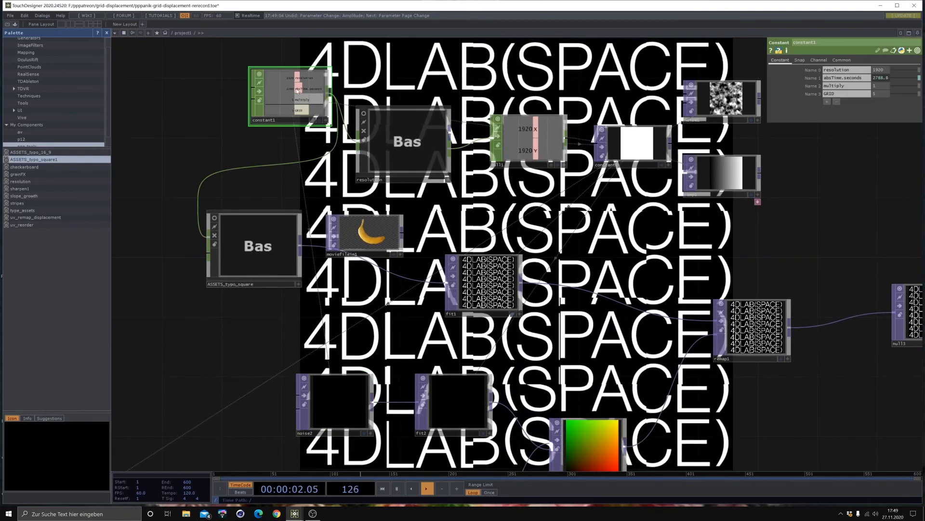
pyautogui.click(812, 93)
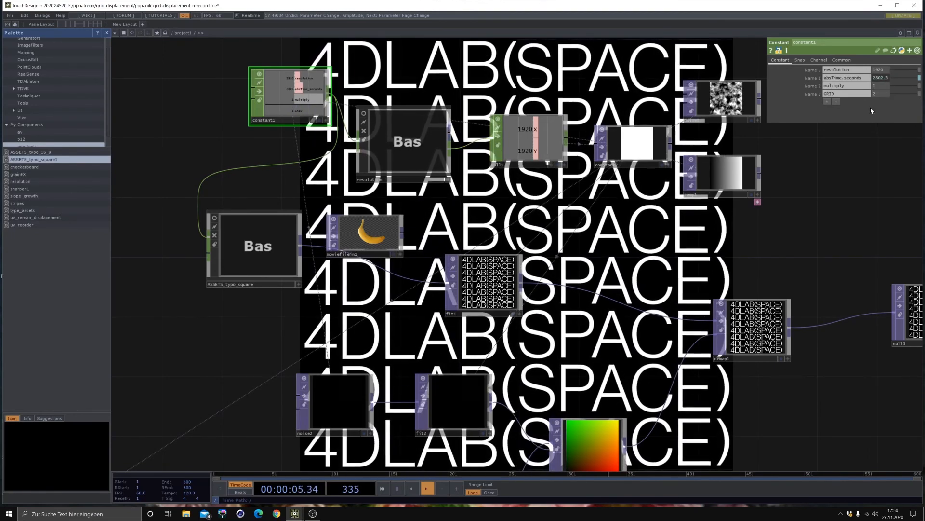
pyautogui.click(359, 402)
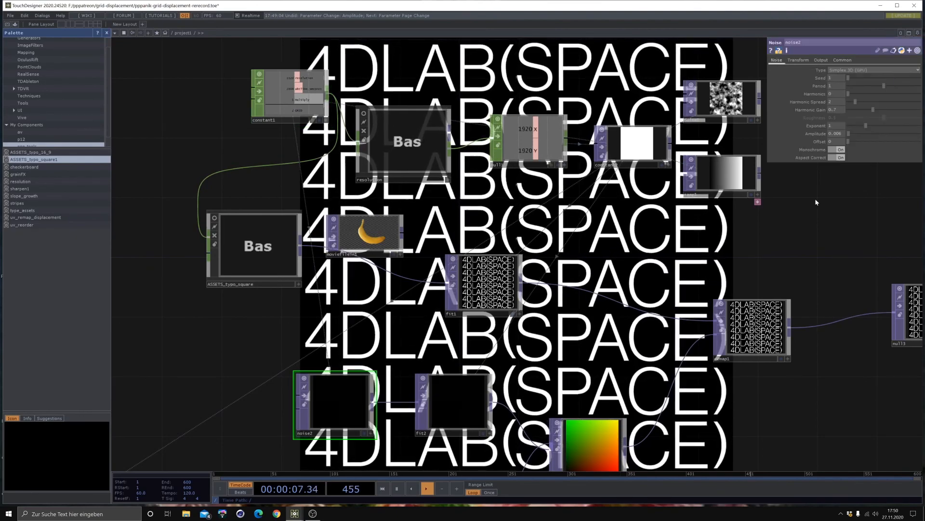
pyautogui.moveTo(850, 135); pyautogui.dragTo(857, 135)
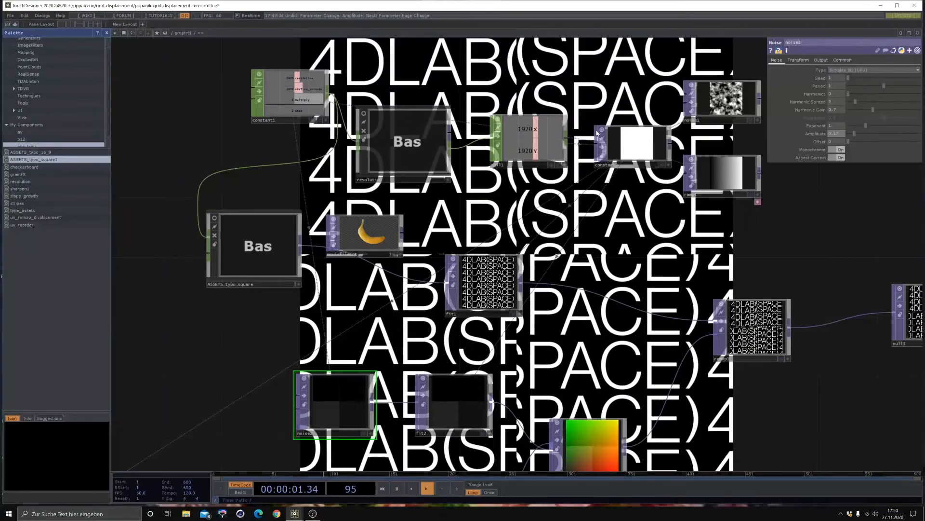
pyautogui.click(293, 106)
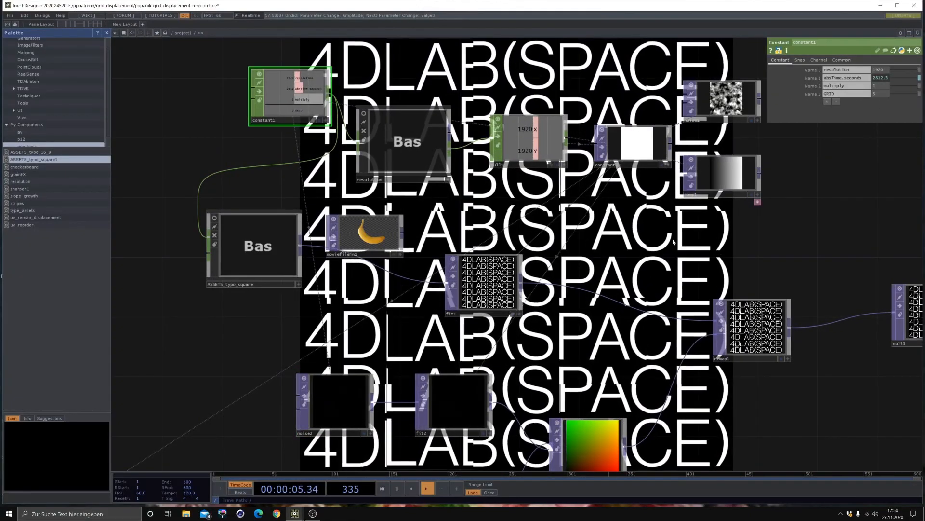
# - Move the null3 and remap1 TOPs farther from comp1 to make room in the network
pyautogui.moveTo(564, 398); pyautogui.dragTo(419, 274)
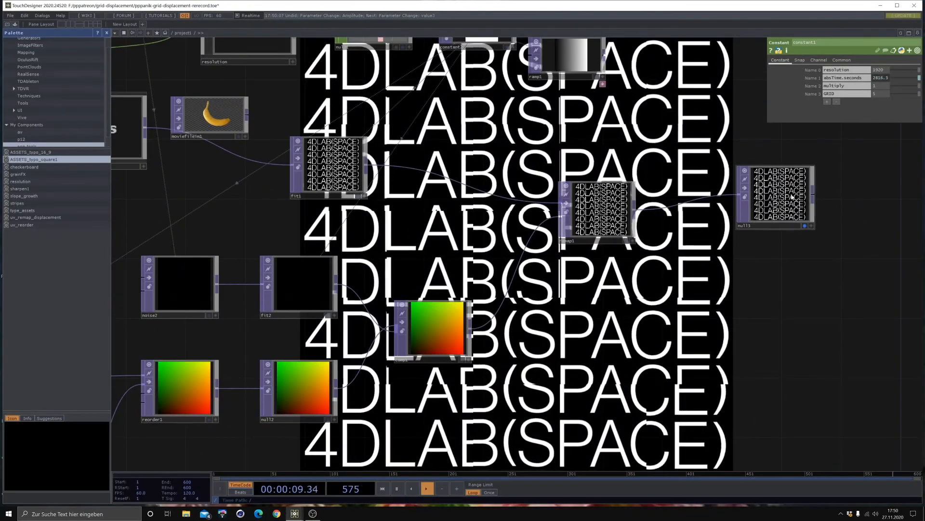
pyautogui.moveTo(782, 227); pyautogui.dragTo(812, 228)
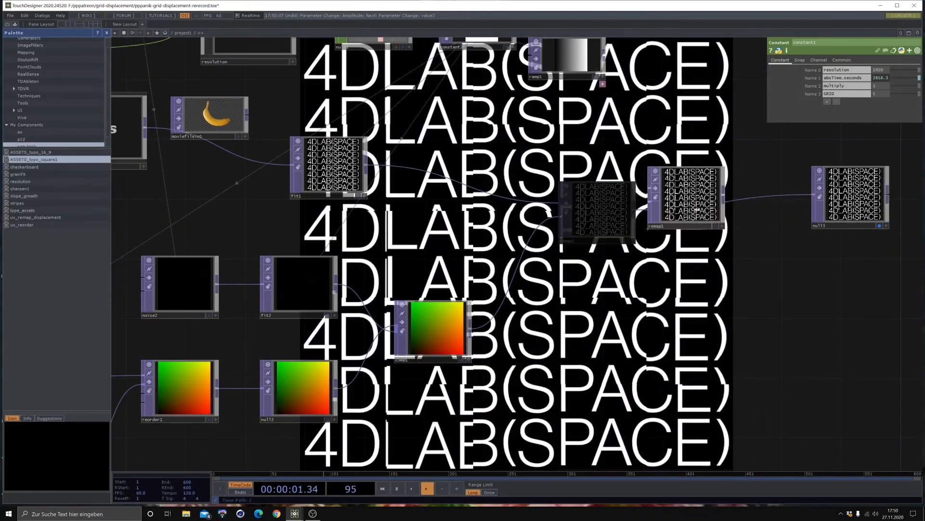
pyautogui.moveTo(697, 210); pyautogui.dragTo(742, 205)
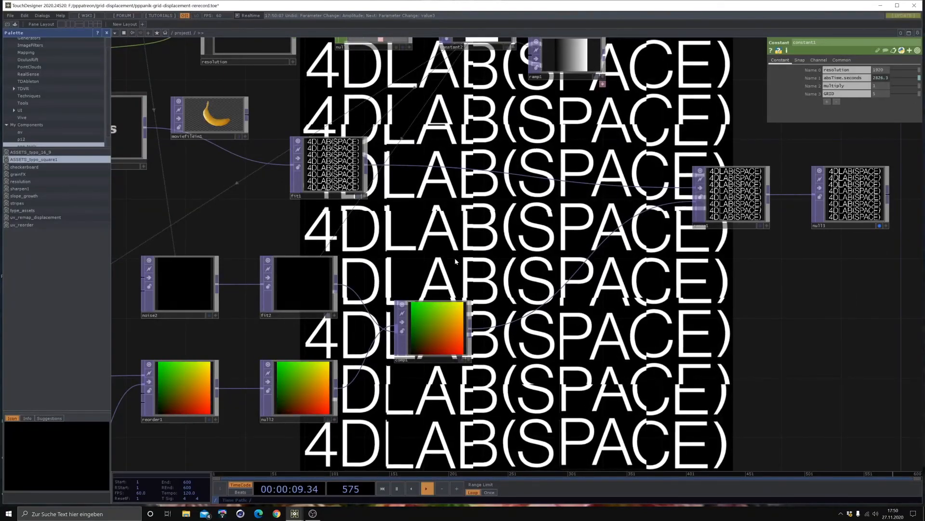
# - Insert a Blur TOP between comp1 and remap1, try its maximum filter size, then reduce the filter size to about 16
pyautogui.moveTo(494, 232); pyautogui.dragTo(475, 188)
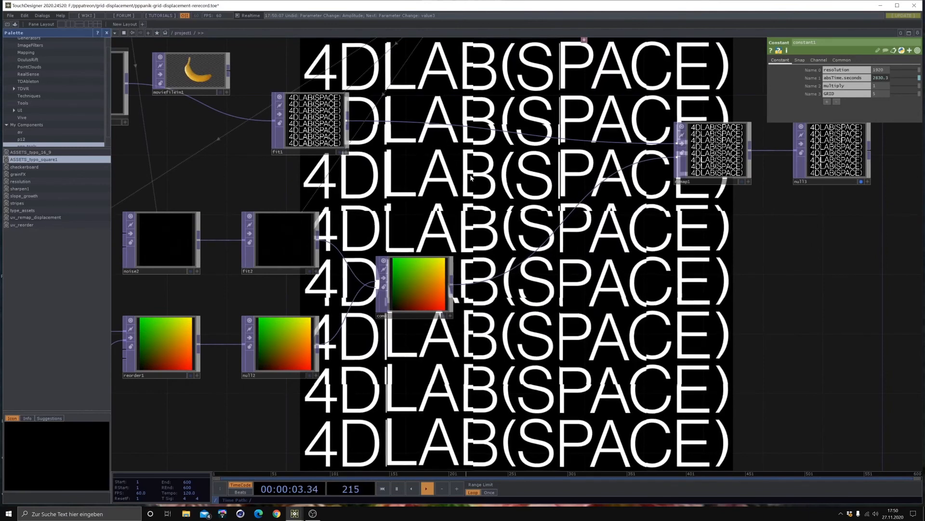
pyautogui.rightClick(557, 218)
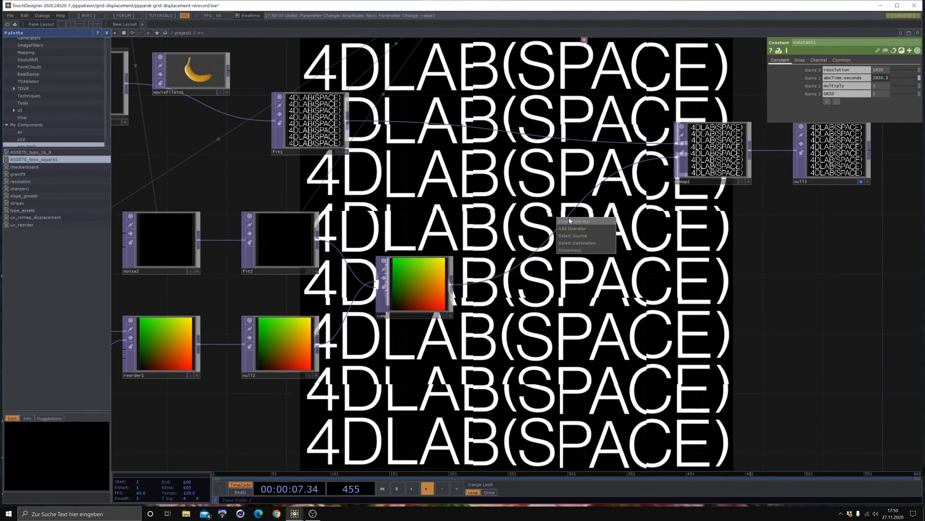
pyautogui.click(570, 221)
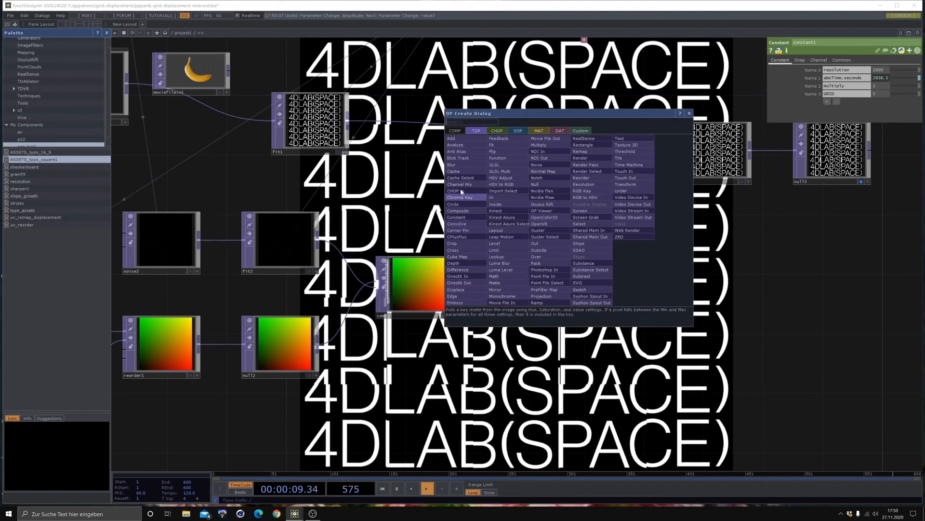
pyautogui.click(466, 164)
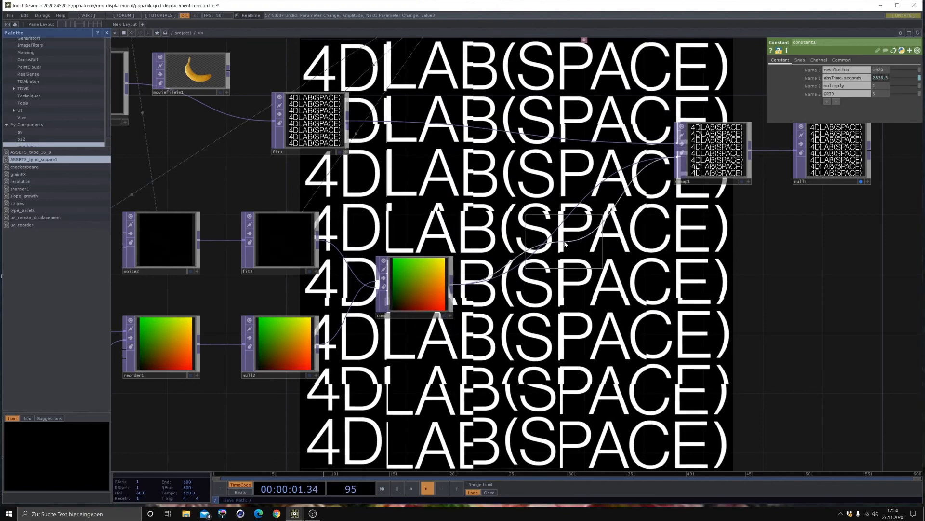
pyautogui.click(562, 236)
pyautogui.moveTo(862, 102); pyautogui.dragTo(915, 107)
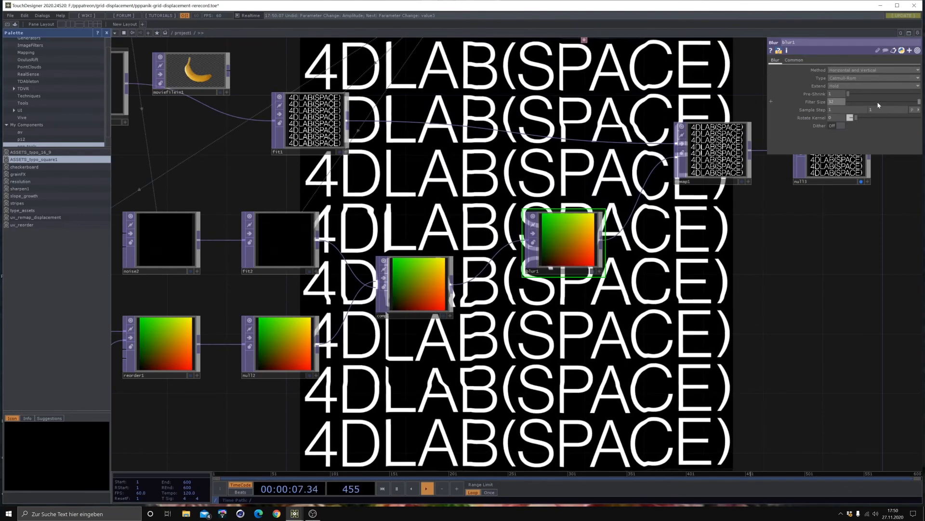
pyautogui.moveTo(878, 105); pyautogui.dragTo(849, 101)
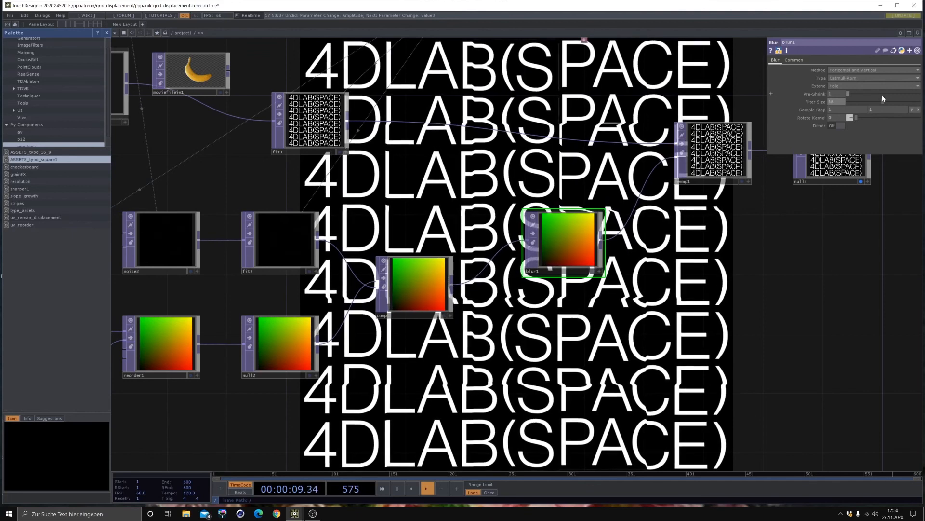
# - Raise the noise2 TOP's amplitude to about 0.094
pyautogui.click(162, 243)
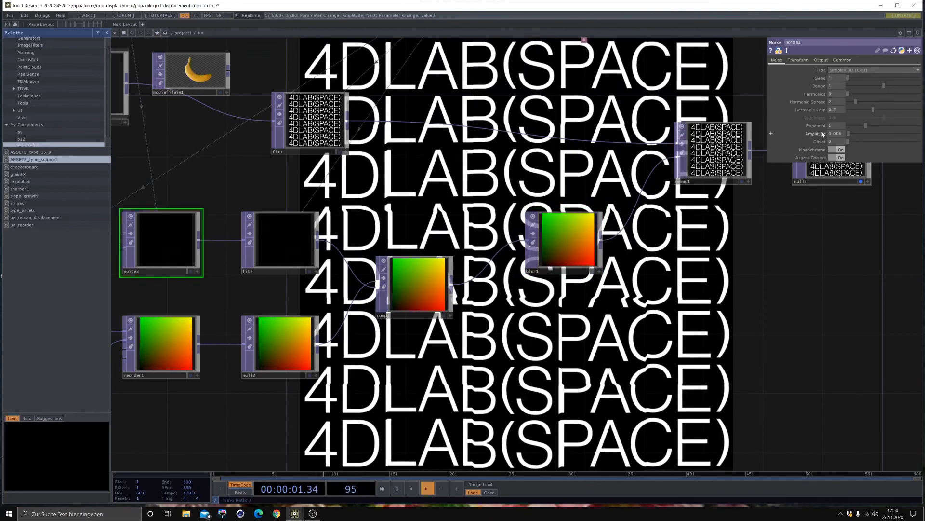
pyautogui.moveTo(821, 134)
pyautogui.mouseDown(button='middle')
pyautogui.moveTo(824, 141)
pyautogui.moveTo(825, 123)
pyautogui.mouseUp(button='middle')
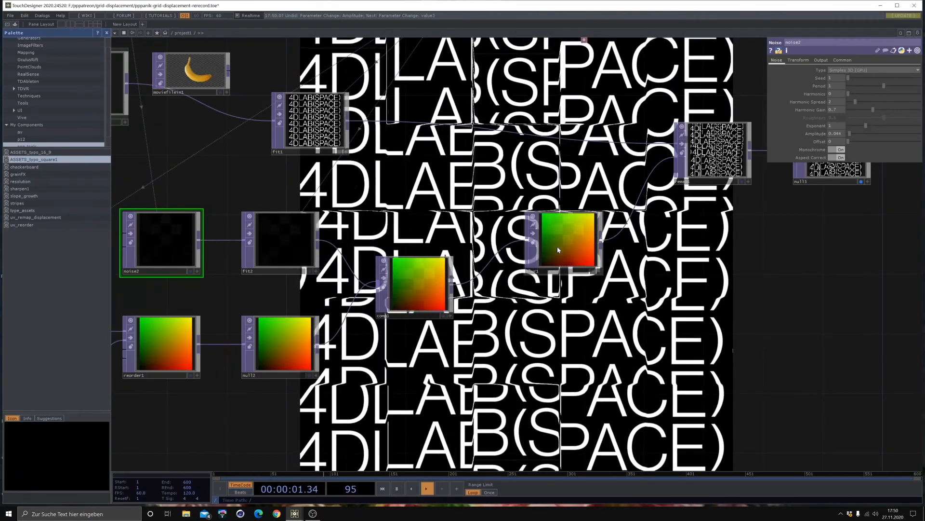
# - Move the blur1 TOP farther from comp1 and bypass it
pyautogui.moveTo(557, 247); pyautogui.dragTo(643, 278)
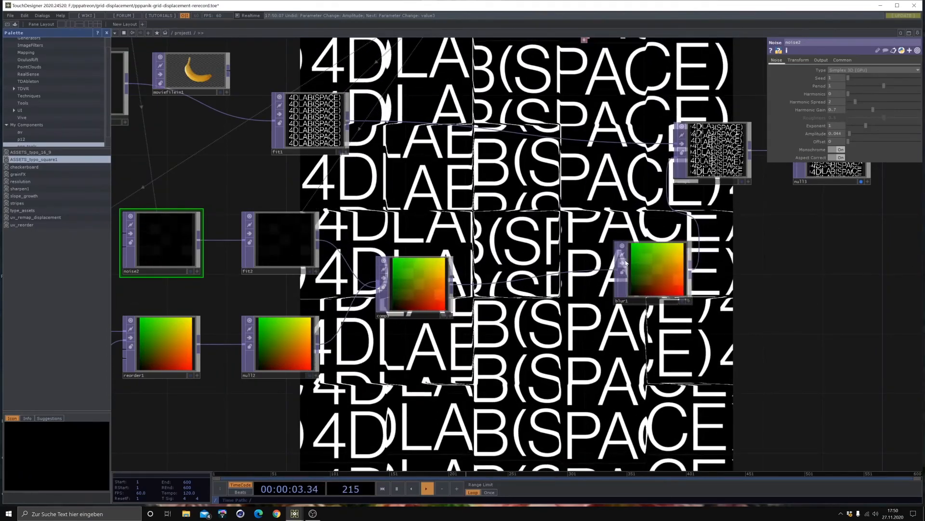
pyautogui.click(623, 263)
pyautogui.moveTo(581, 292); pyautogui.dragTo(612, 197)
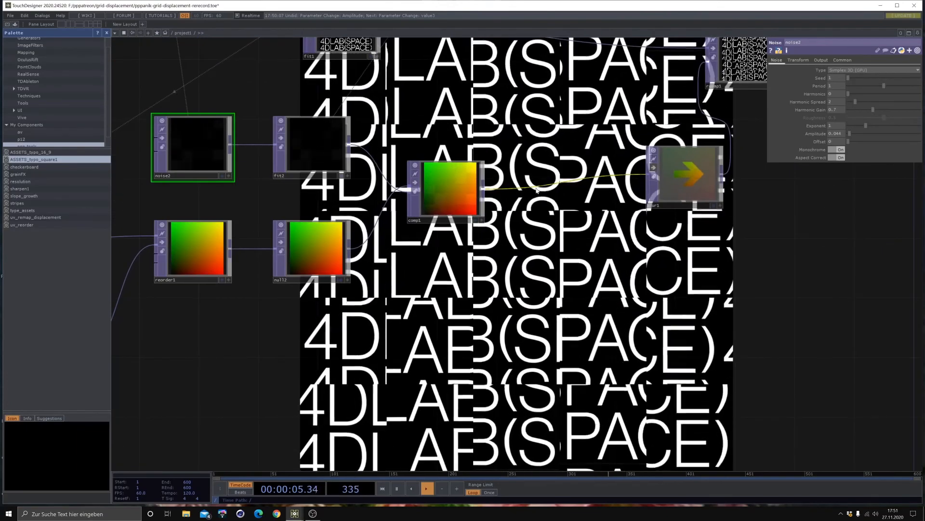
# - Align the blur1 TOP with comp1 and insert a Composite TOP on the wire between them
pyautogui.moveTo(686, 180); pyautogui.dragTo(700, 195)
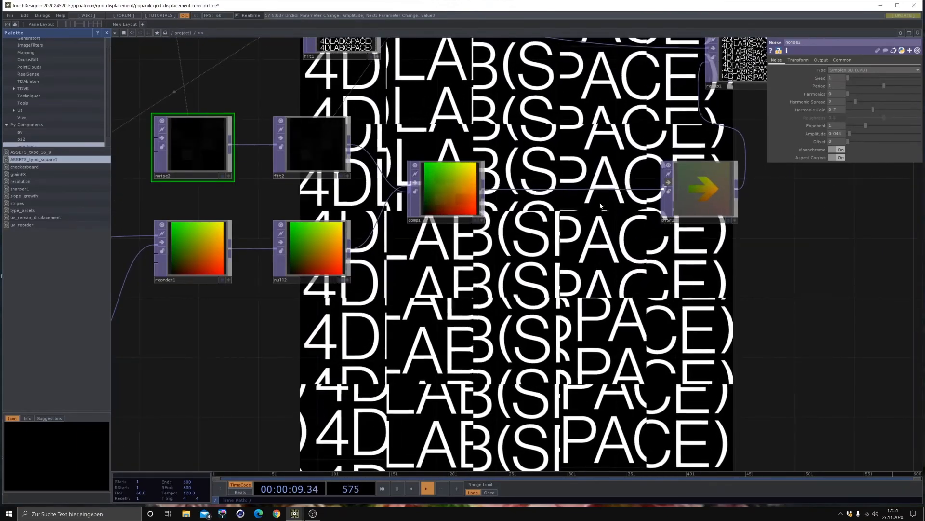
pyautogui.rightClick(562, 184)
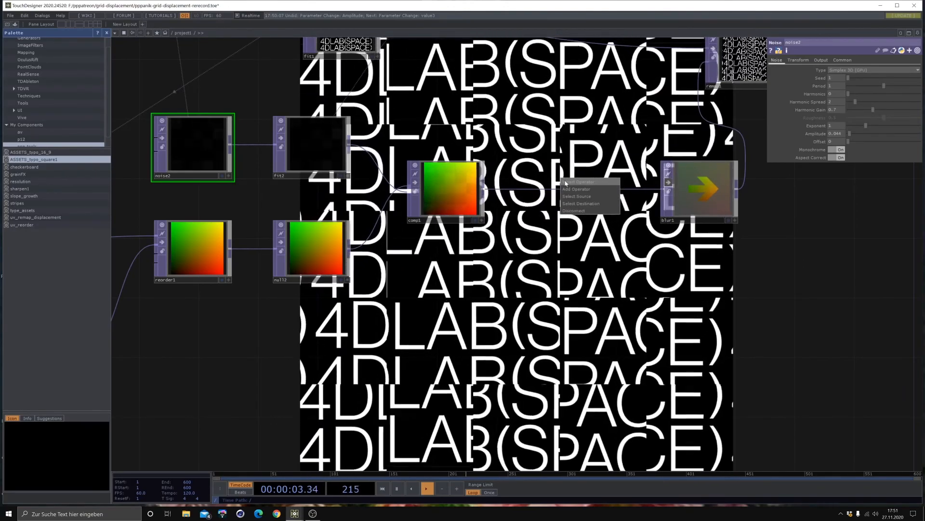
pyautogui.click(565, 182)
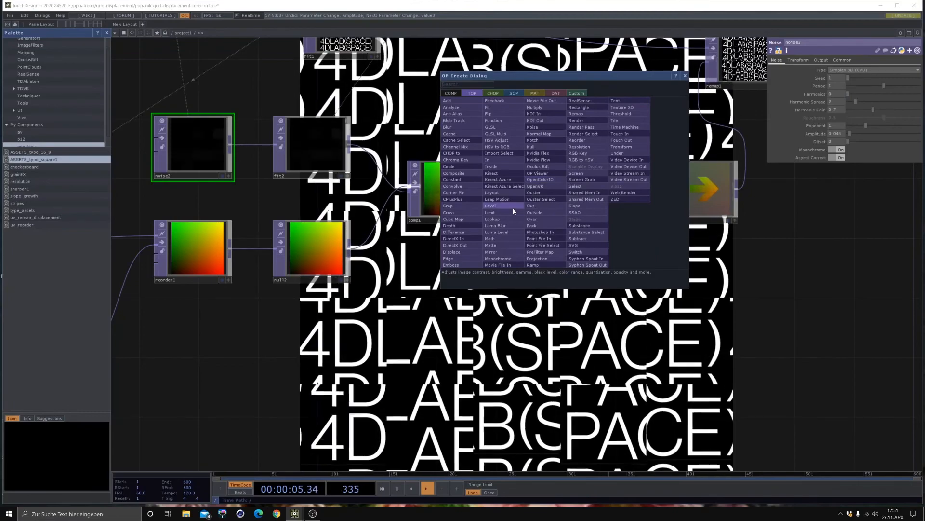
pyautogui.click(513, 207)
pyautogui.click(580, 189)
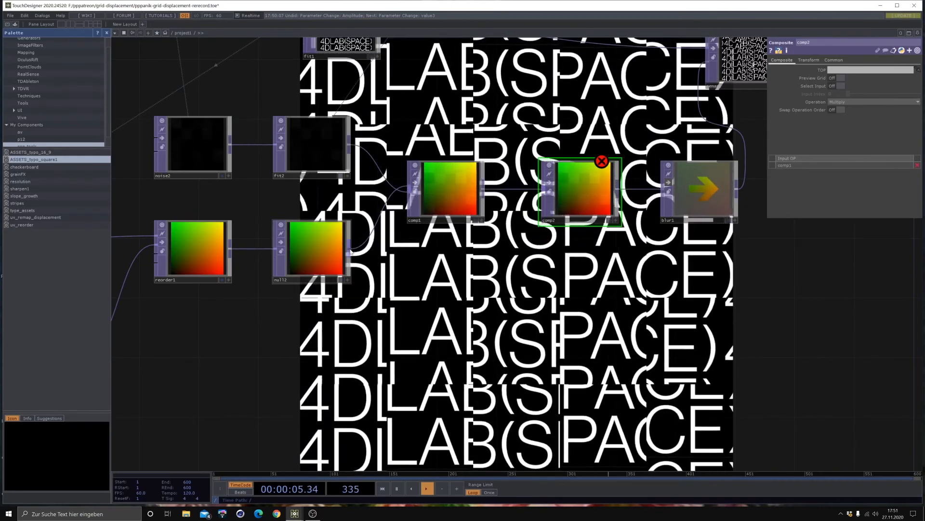
# - Branch a Transform TOP off null2, connect its output to comp2, and place it below comp1
pyautogui.press('Tab')
pyautogui.click(460, 257)
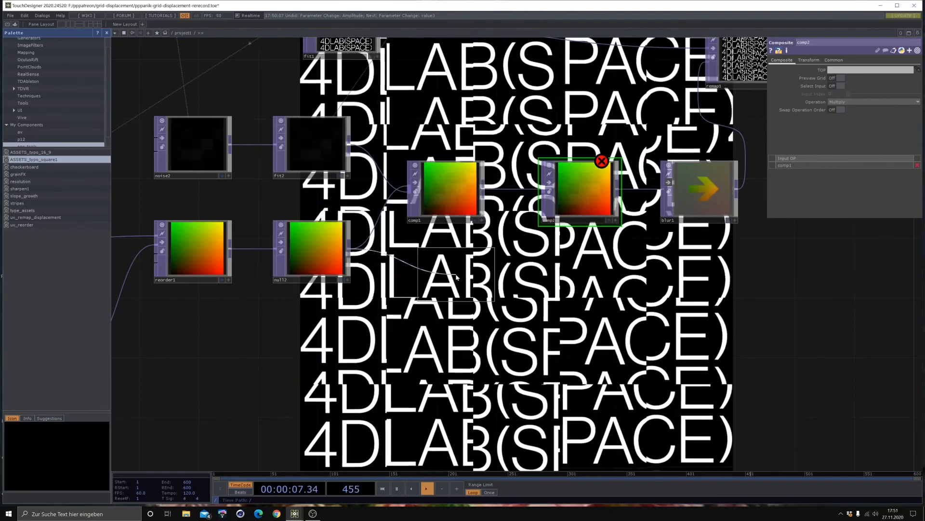
pyautogui.click(461, 266)
pyautogui.moveTo(499, 264); pyautogui.dragTo(544, 192)
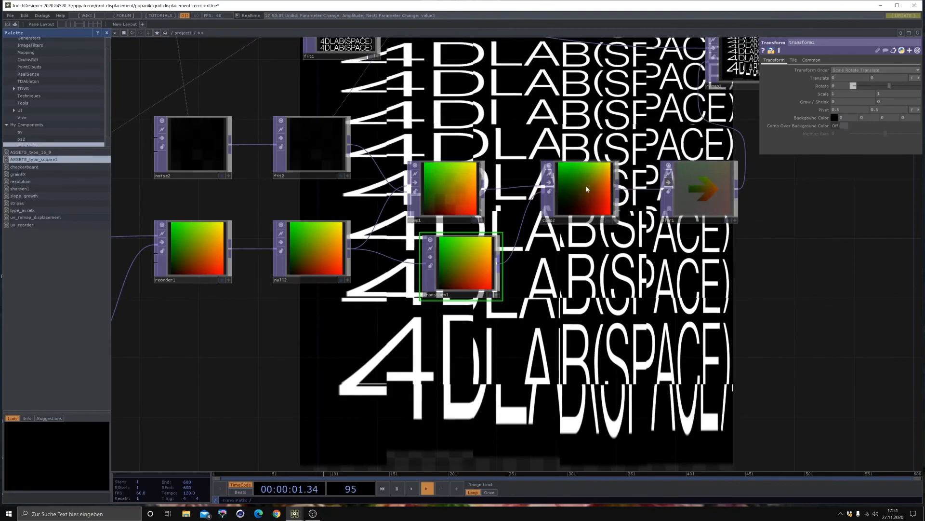
pyautogui.moveTo(449, 259); pyautogui.dragTo(435, 290, button='middle')
pyautogui.moveTo(435, 291); pyautogui.dragTo(425, 316)
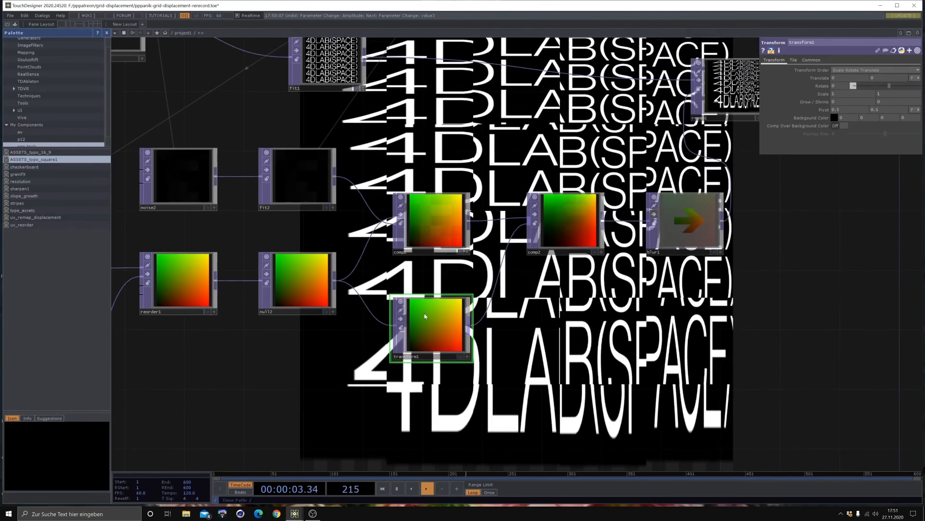
# - Drive transform1's Rotate with a reference to constant1's absTime_seconds channel multiplied by 100
pyautogui.moveTo(382, 100); pyautogui.dragTo(564, 194)
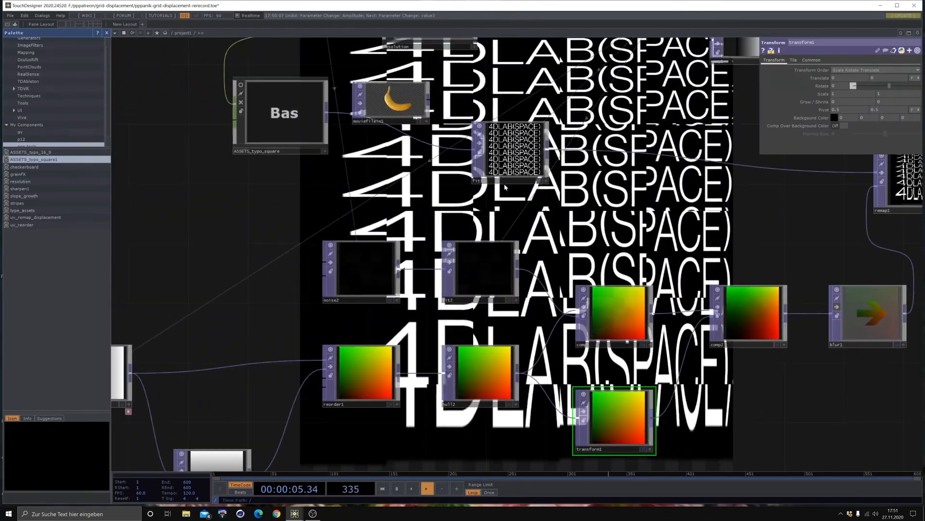
pyautogui.scroll(-3, 437, 172)
pyautogui.moveTo(602, 371); pyautogui.dragTo(568, 429)
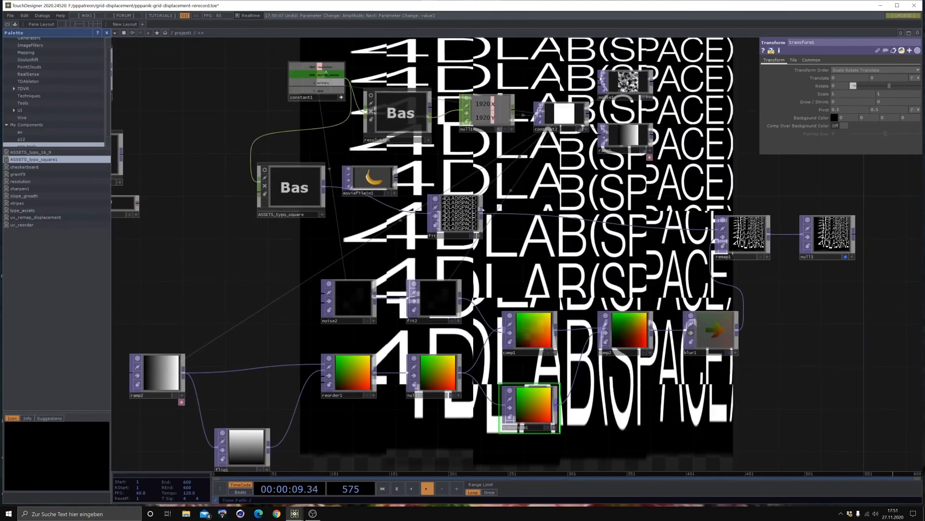
pyautogui.moveTo(821, 85); pyautogui.dragTo(825, 84)
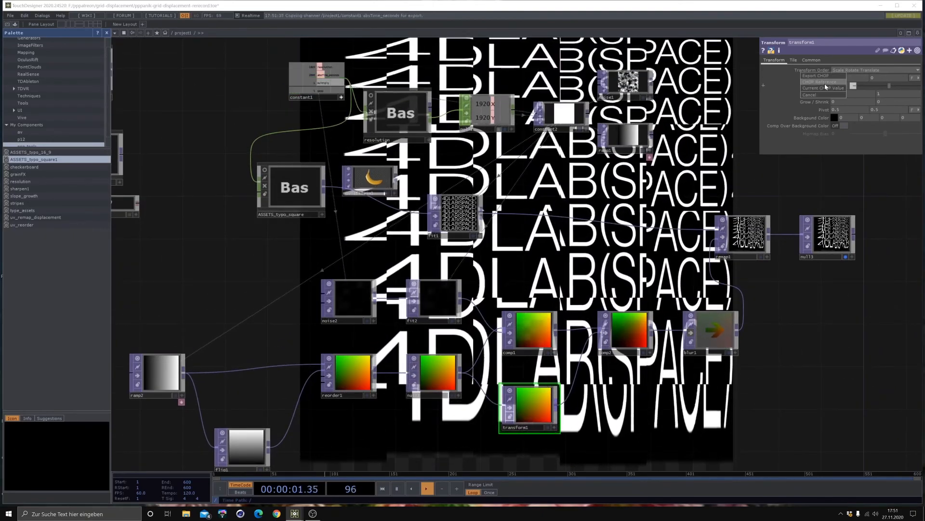
pyautogui.click(855, 87)
pyautogui.click(847, 88)
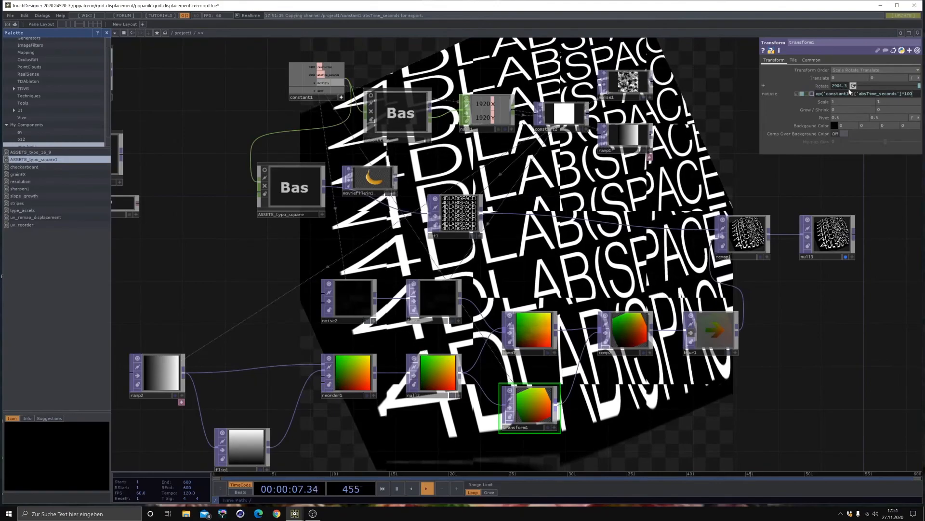
pyautogui.press('Return')
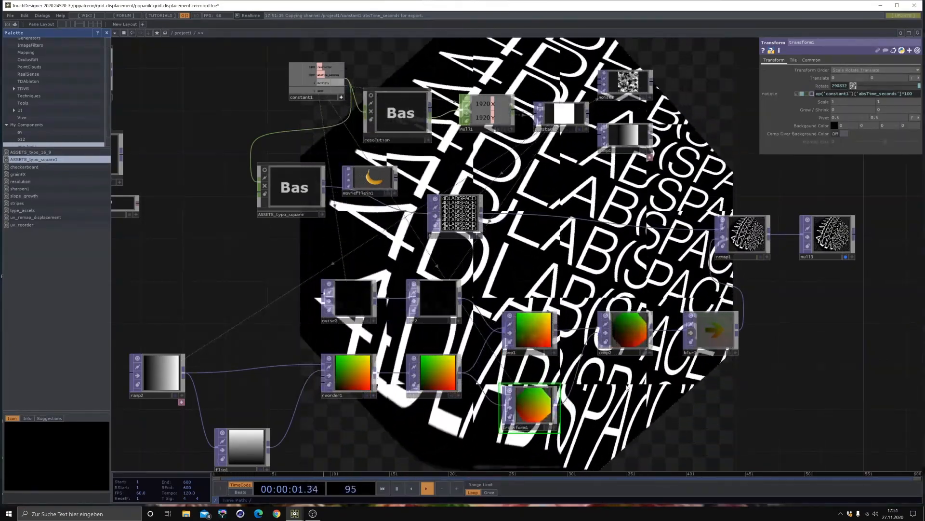
# - Set transform1's Extend mode to Mirror
pyautogui.moveTo(628, 387); pyautogui.dragTo(595, 367)
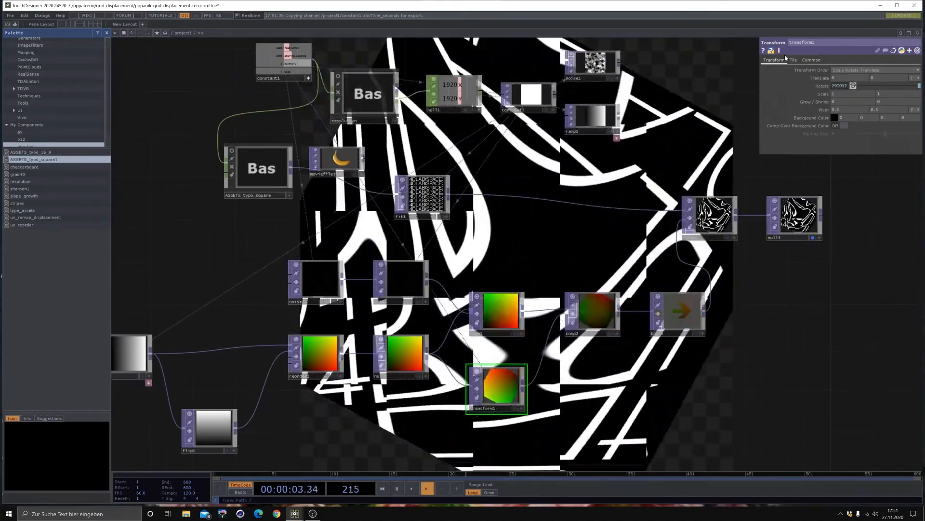
pyautogui.click(793, 59)
pyautogui.click(843, 70)
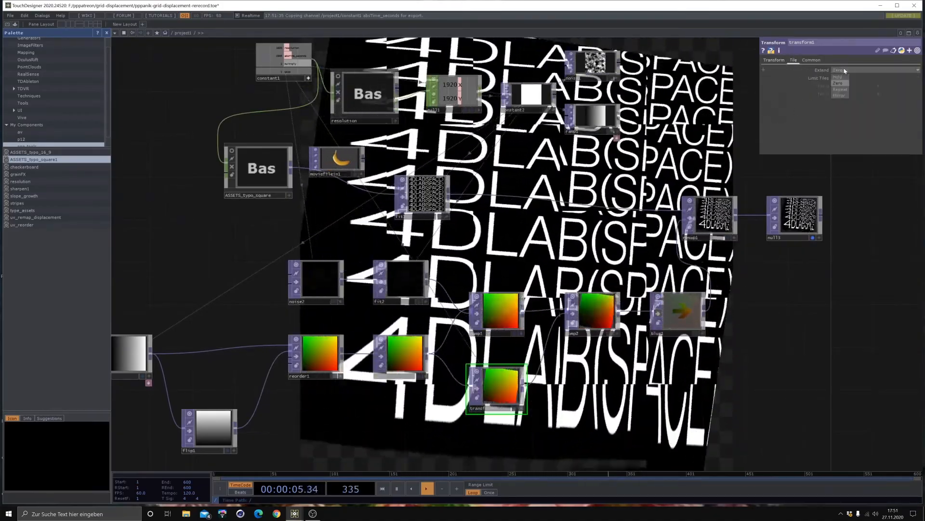
pyautogui.click(839, 95)
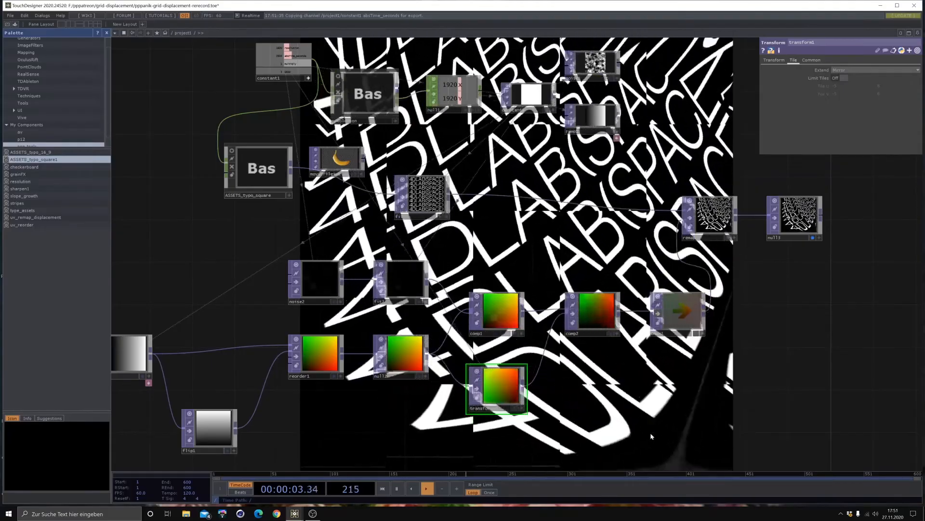
# - Insert a Transform TOP between remap1 and null3, with background alpha 1 and Comp Over Background Color enabled
pyautogui.moveTo(792, 308); pyautogui.dragTo(562, 339)
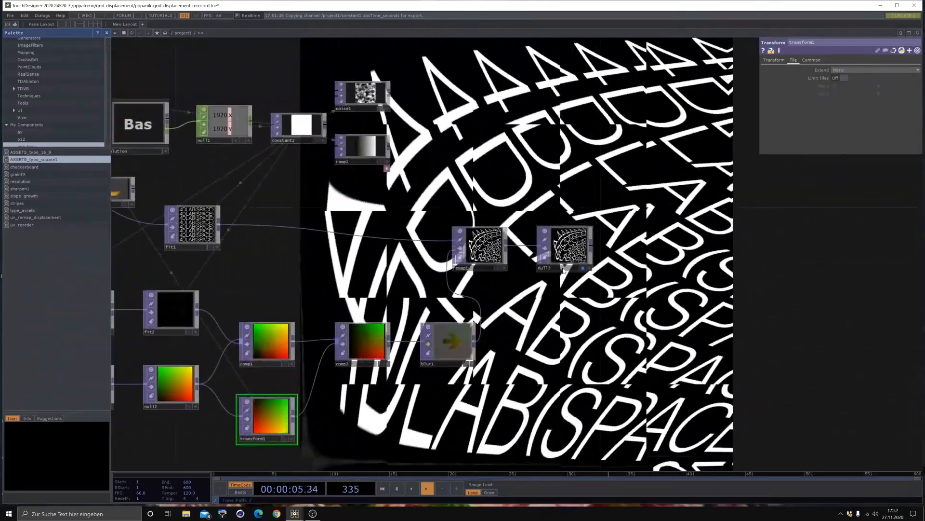
pyautogui.moveTo(563, 269); pyautogui.dragTo(712, 269)
pyautogui.rightClick(670, 244)
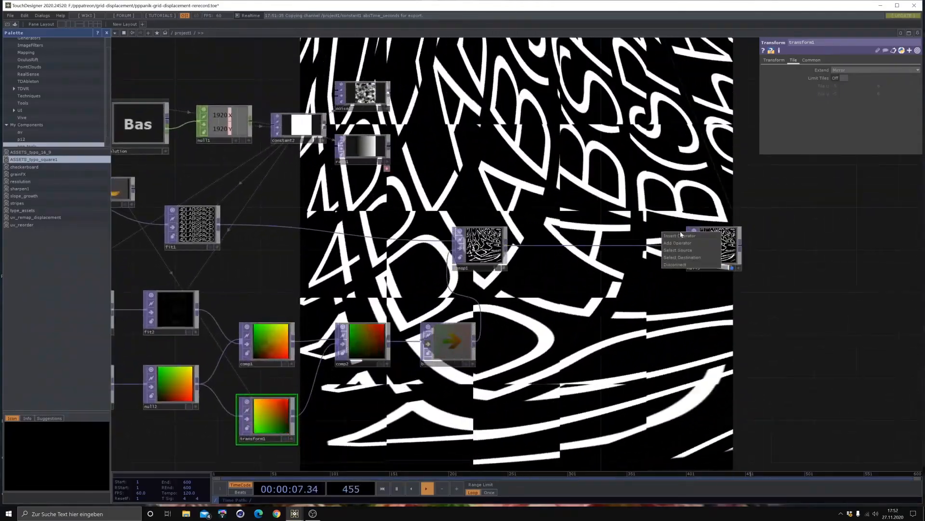
pyautogui.click(681, 235)
pyautogui.click(644, 238)
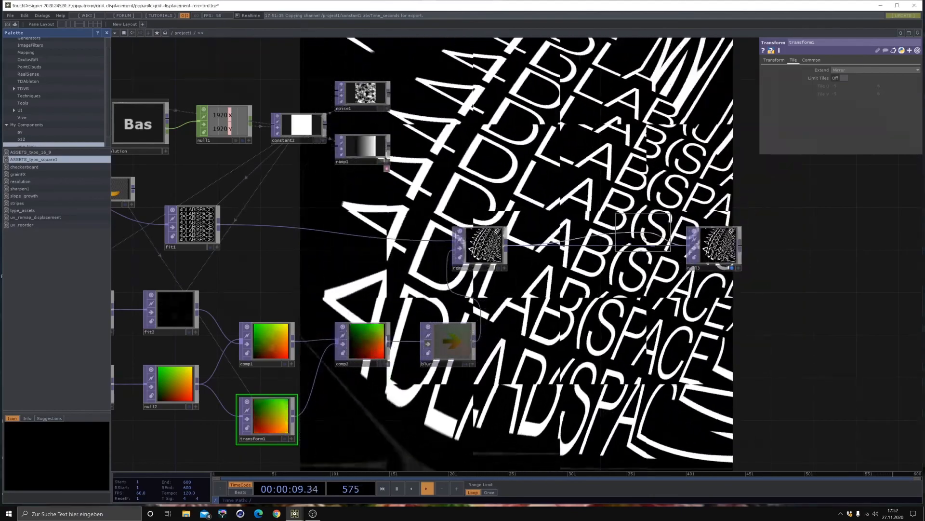
pyautogui.click(645, 238)
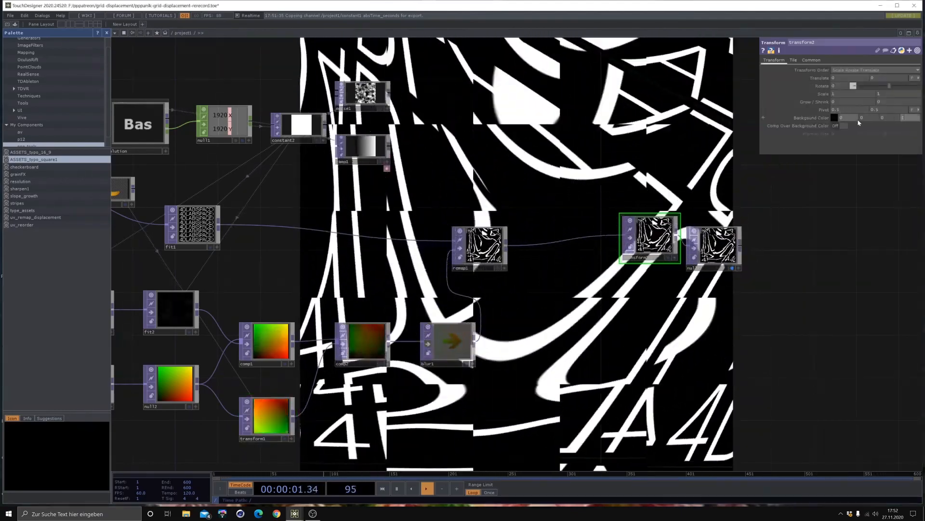
pyautogui.click(841, 125)
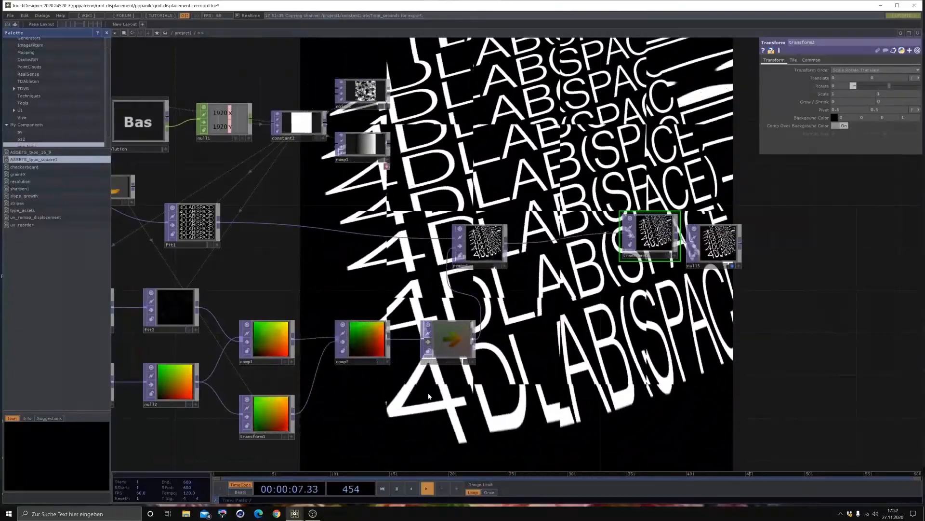
# - Remove the time expression from transform1's Rotate so that it is a constant 0
pyautogui.moveTo(374, 376); pyautogui.dragTo(503, 329)
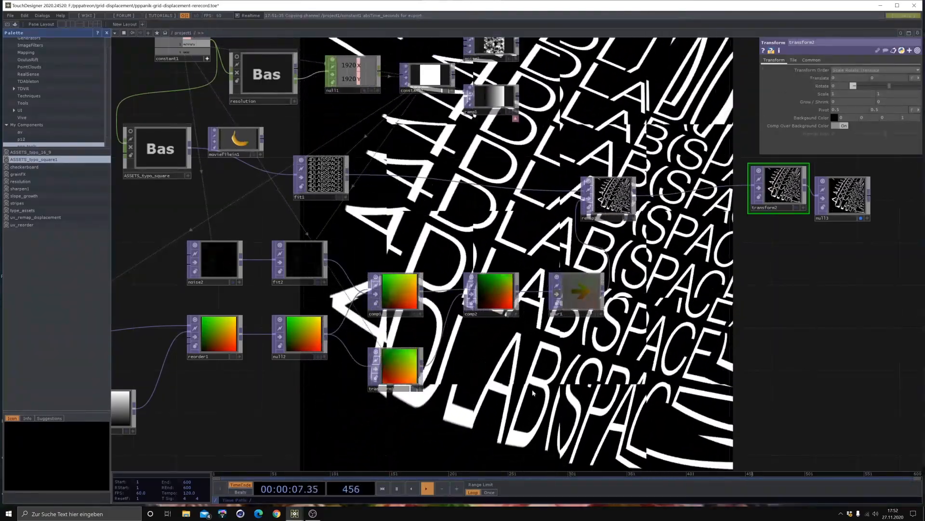
pyautogui.click(409, 359)
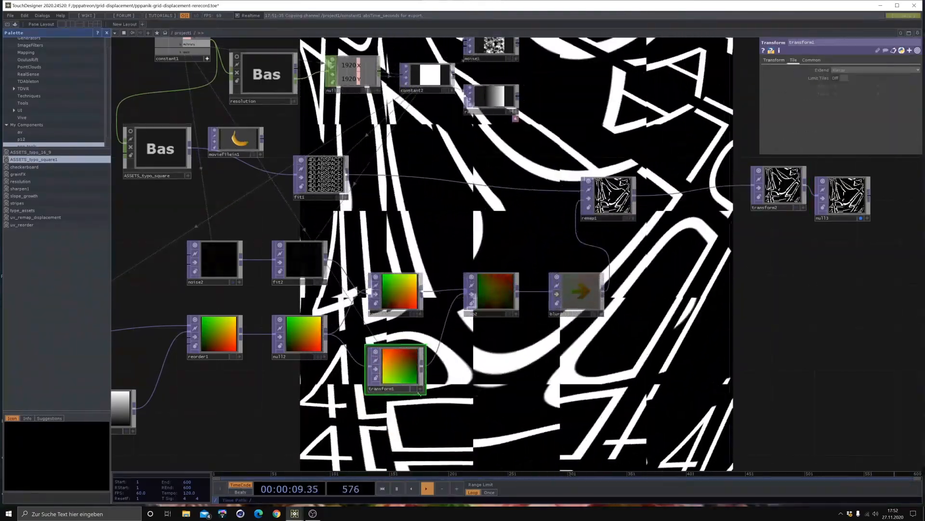
pyautogui.click(775, 60)
pyautogui.click(822, 85)
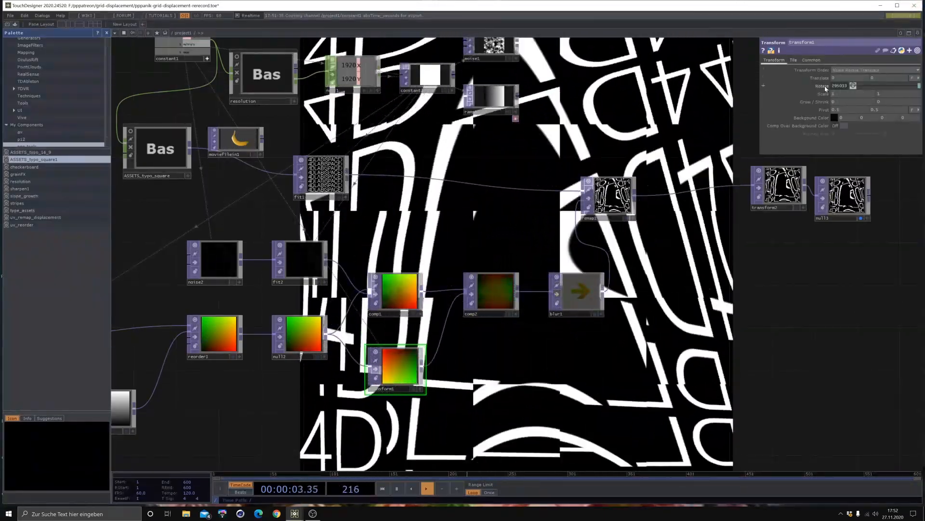
pyautogui.click(798, 94)
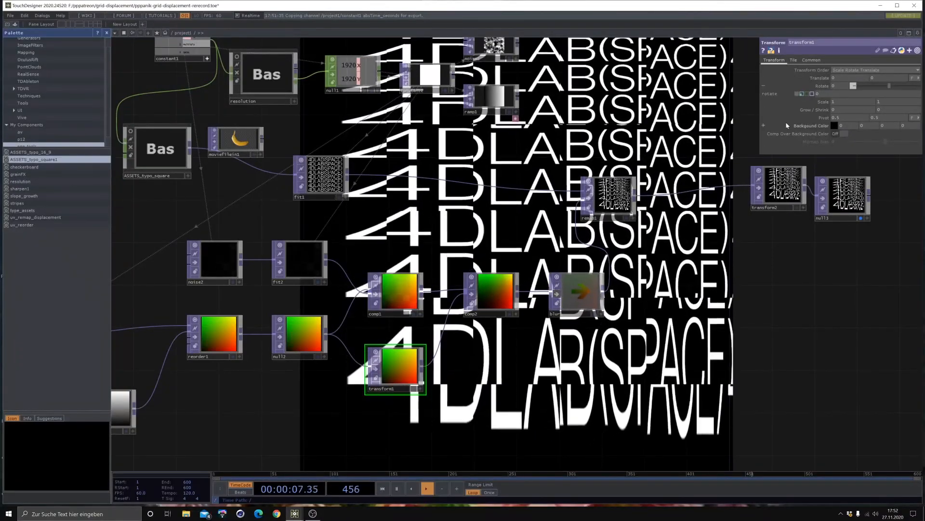
# - Link transform1's X translation to constant1's absTime_seconds channel and compare the result with blur1 temporarily un-bypassed
pyautogui.moveTo(457, 235); pyautogui.dragTo(550, 274)
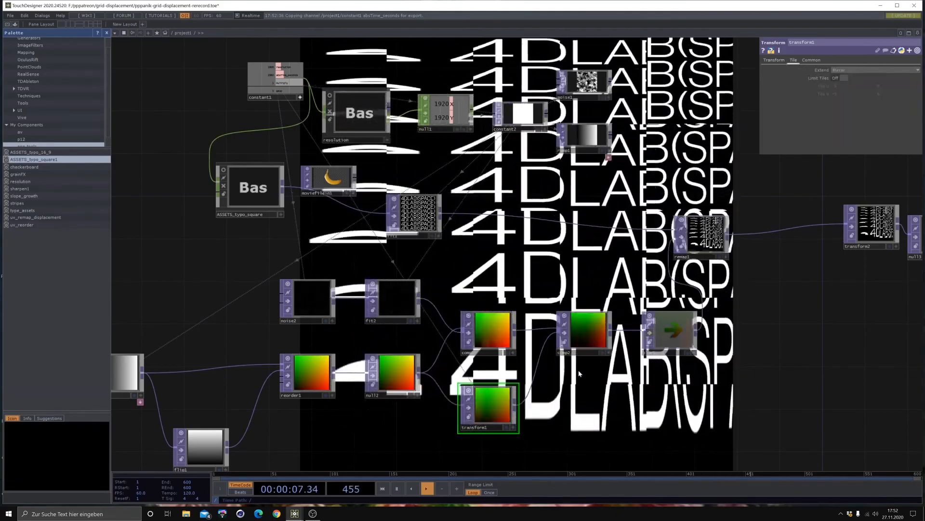
pyautogui.click(844, 71)
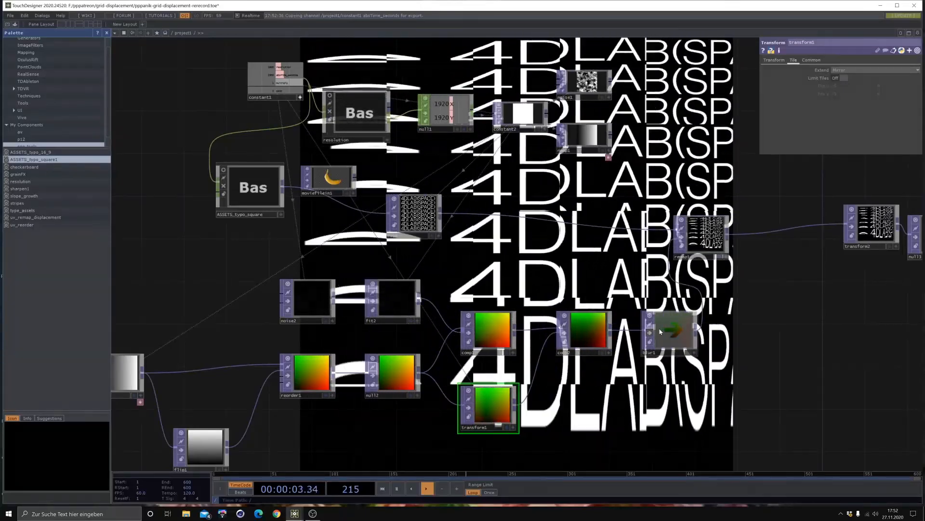
pyautogui.click(650, 333)
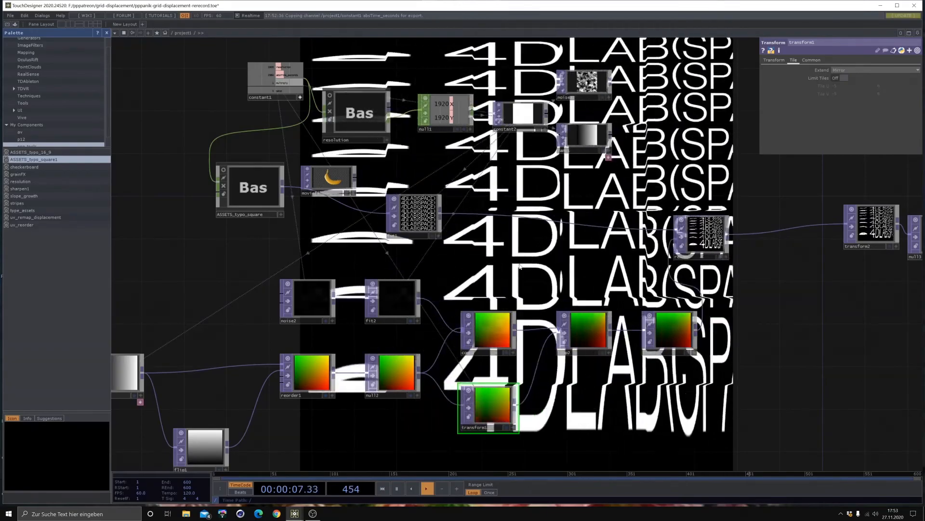
pyautogui.click(650, 332)
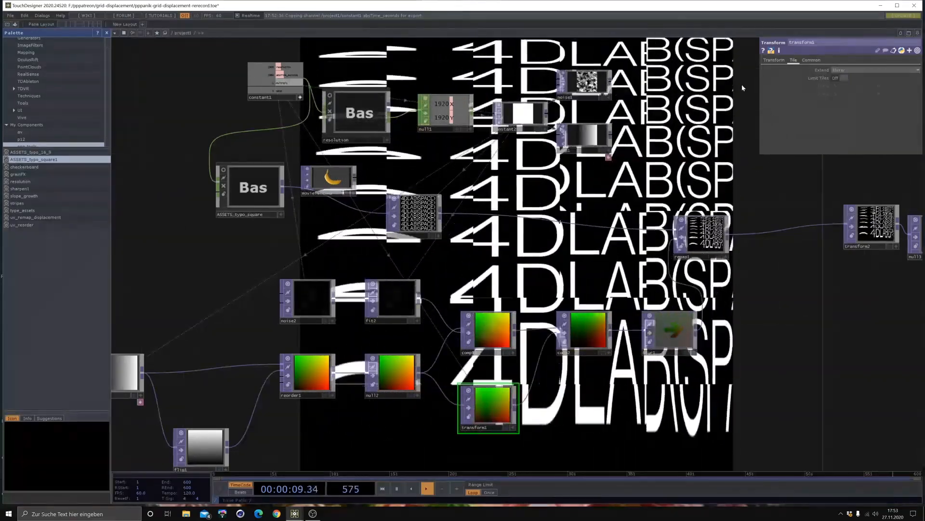
# - Reset transform1's X translation to a constant 0, and try a different scale before undoing it
pyautogui.click(774, 60)
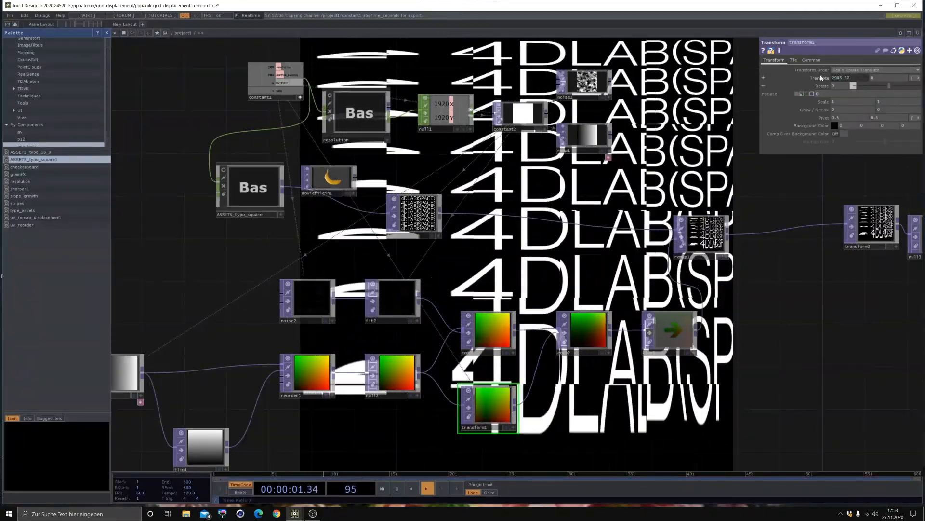
pyautogui.click(828, 78)
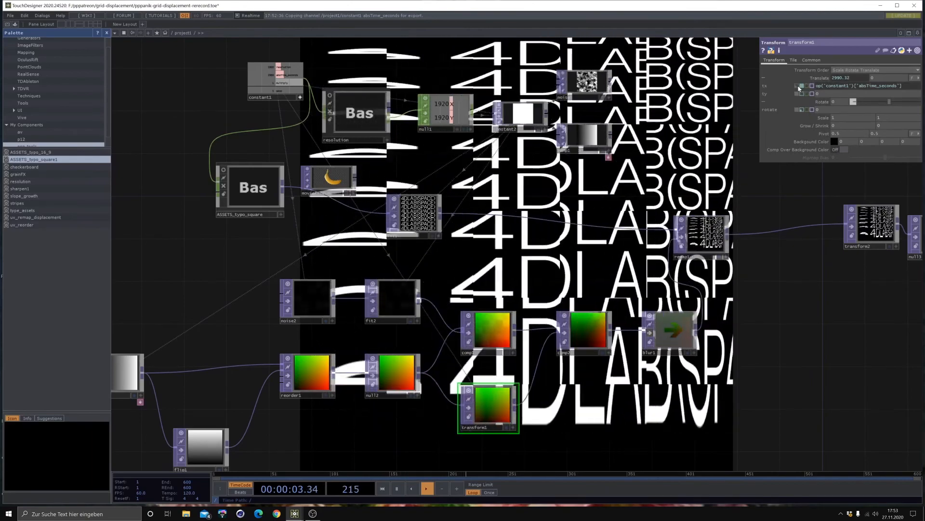
pyautogui.click(807, 87)
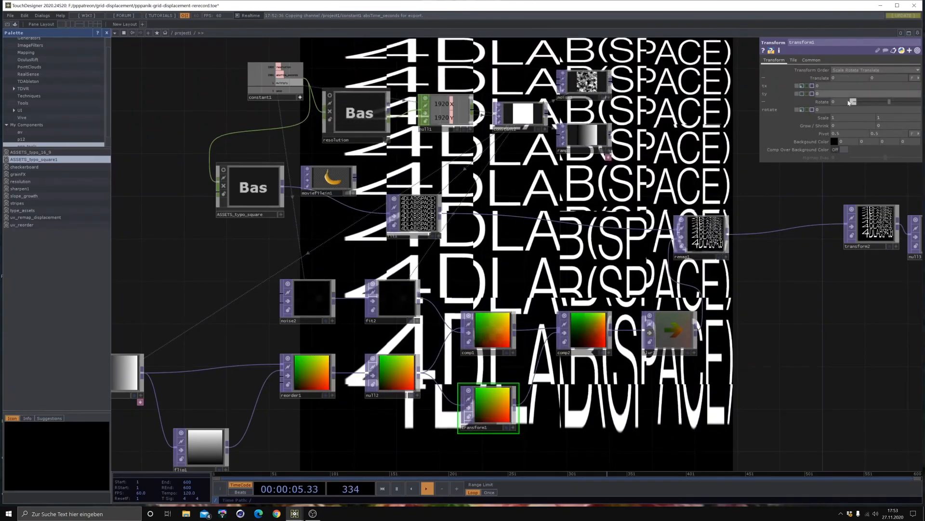
pyautogui.moveTo(823, 119); pyautogui.dragTo(801, 120, button='middle')
pyautogui.hotkey('ctrl', 'z')
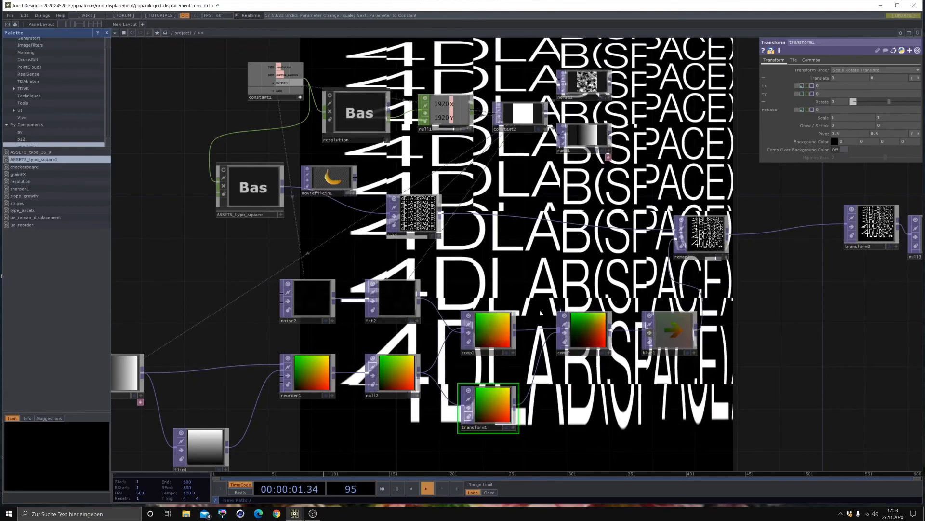
# - Move transform1 aside and insert a Displace TOP on the wire between transform1 and comp2
pyautogui.moveTo(508, 247); pyautogui.dragTo(493, 170)
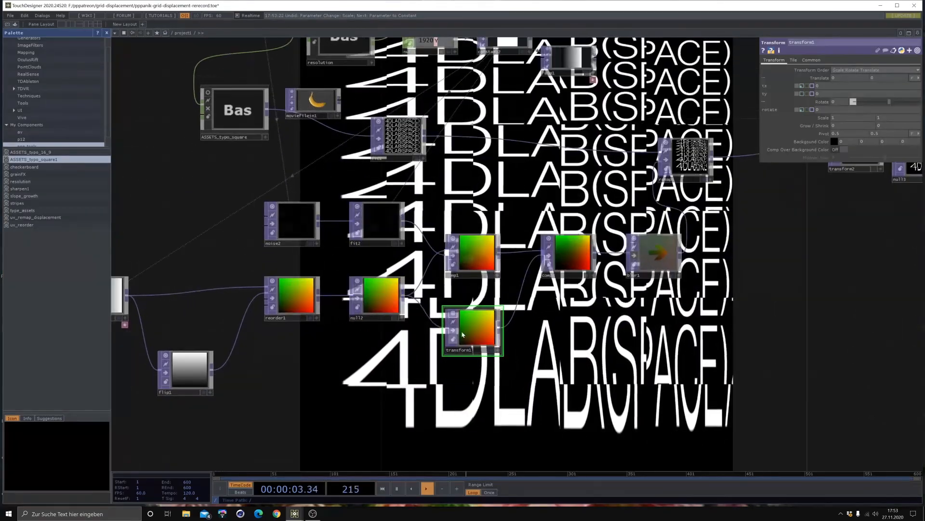
pyautogui.moveTo(494, 314); pyautogui.dragTo(451, 345)
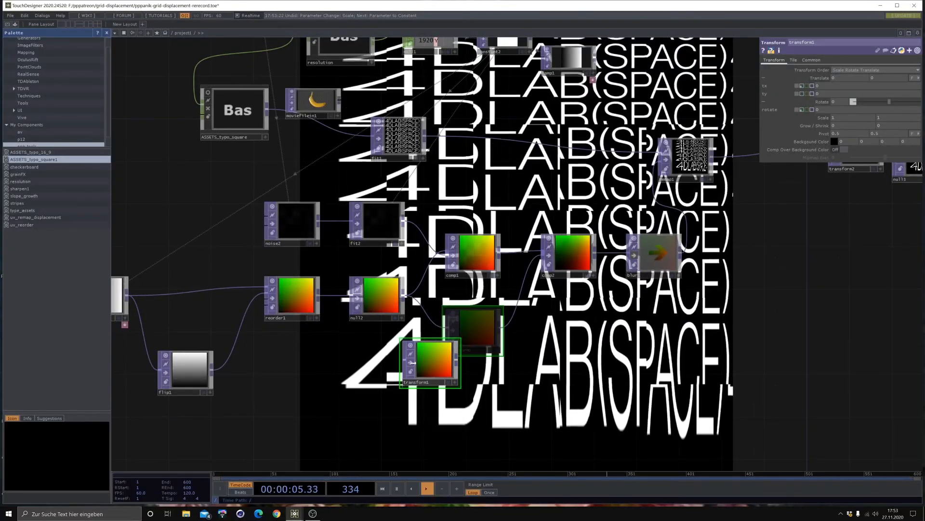
pyautogui.rightClick(492, 322)
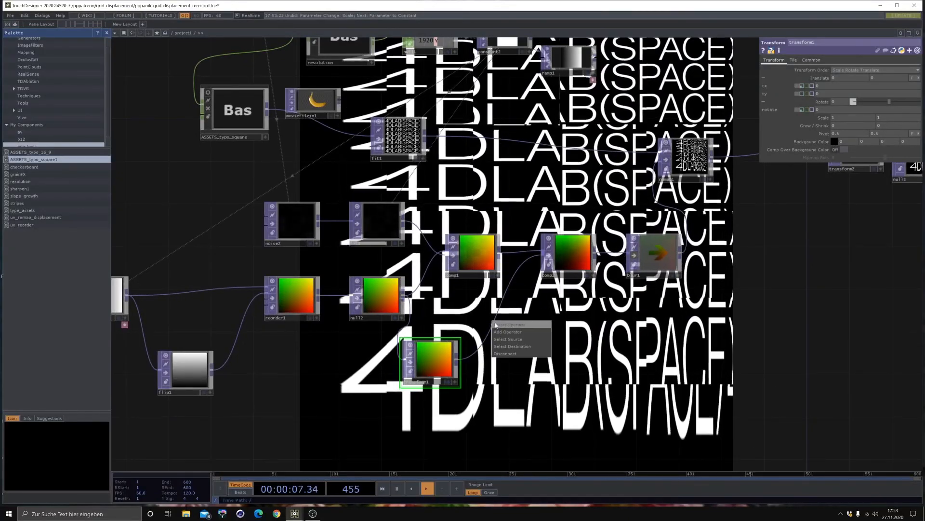
pyautogui.click(493, 331)
pyautogui.click(389, 395)
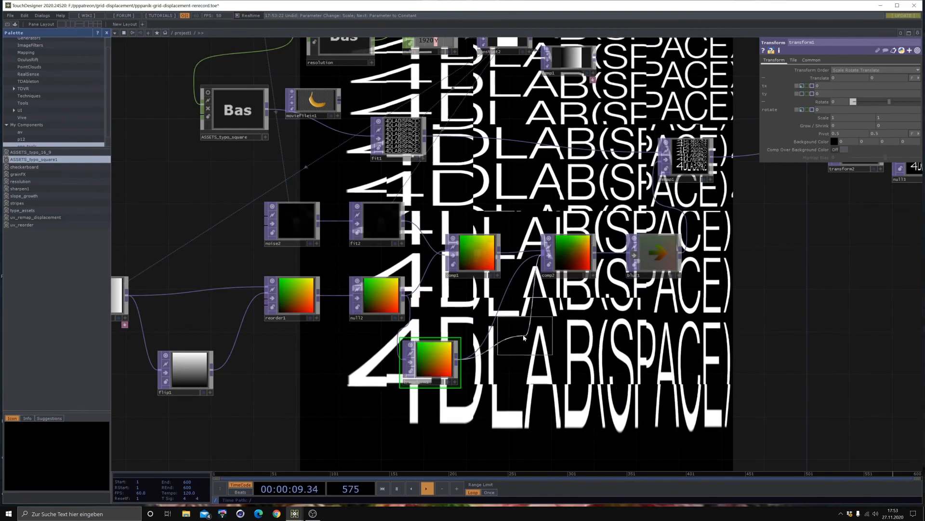
pyautogui.click(526, 331)
pyautogui.moveTo(518, 114); pyautogui.dragTo(528, 167)
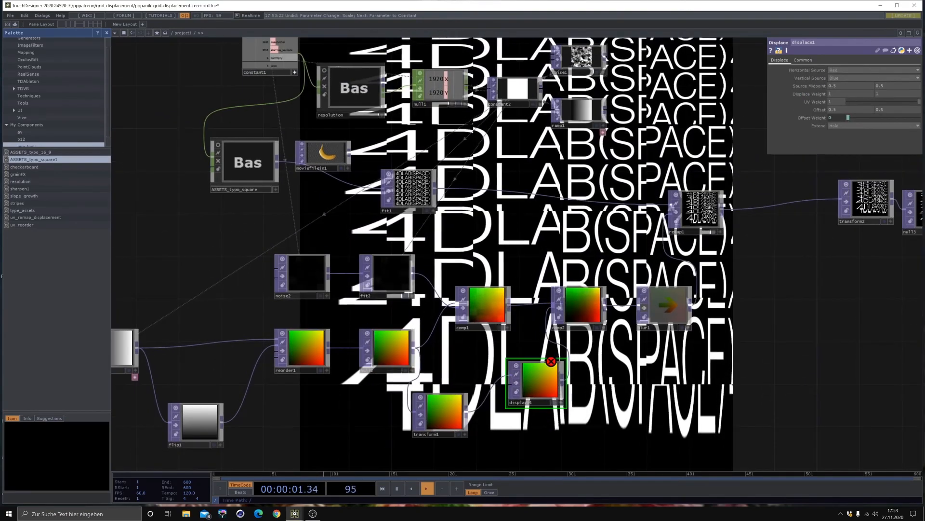
# - Duplicate noise1, place the copy below transform1, and wire it into displace1's second input
pyautogui.click(582, 59)
pyautogui.hotkey('ctrl', 'c')
pyautogui.hotkey('ctrl', 'v')
pyautogui.moveTo(586, 93); pyautogui.dragTo(535, 359)
pyautogui.click(541, 364)
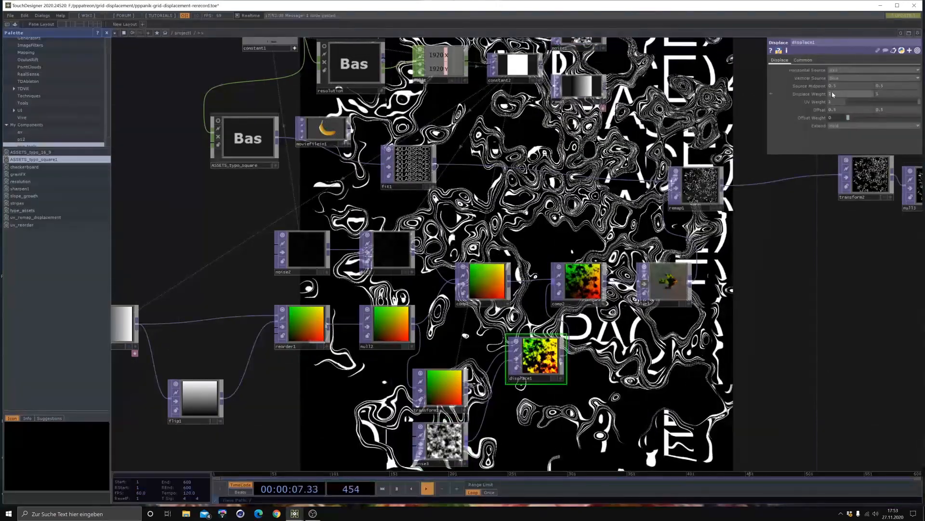
# - Smooth the duplicated noise below transform1 by setting its period to 2 and harmonics to 0
pyautogui.click(442, 441)
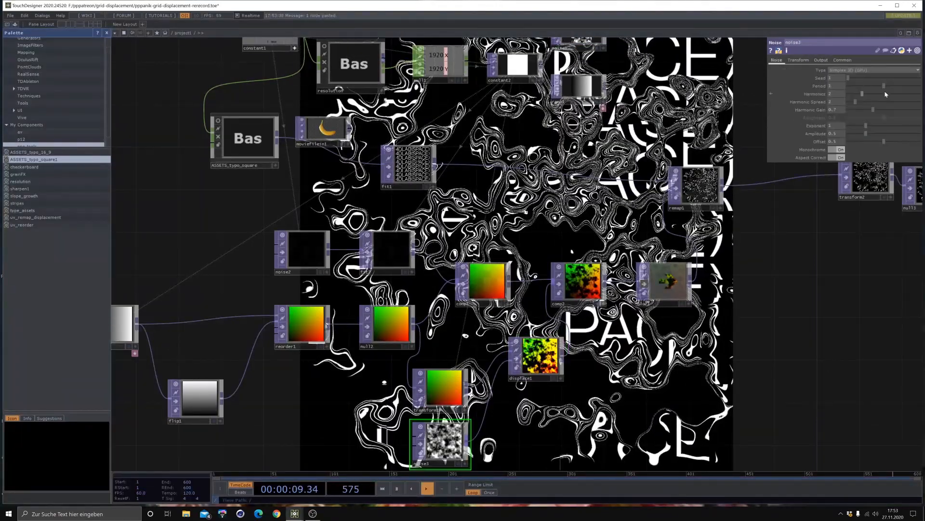
pyautogui.moveTo(885, 87); pyautogui.dragTo(921, 87)
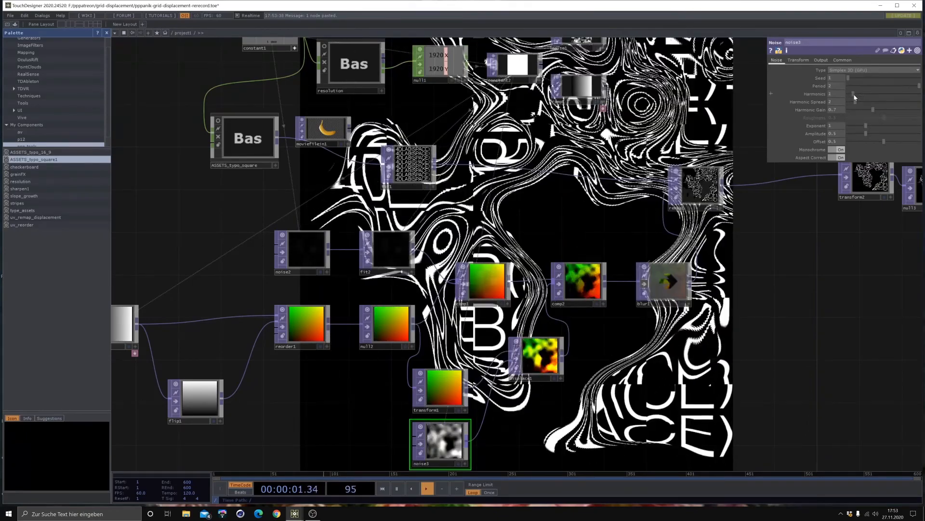
pyautogui.click(851, 95)
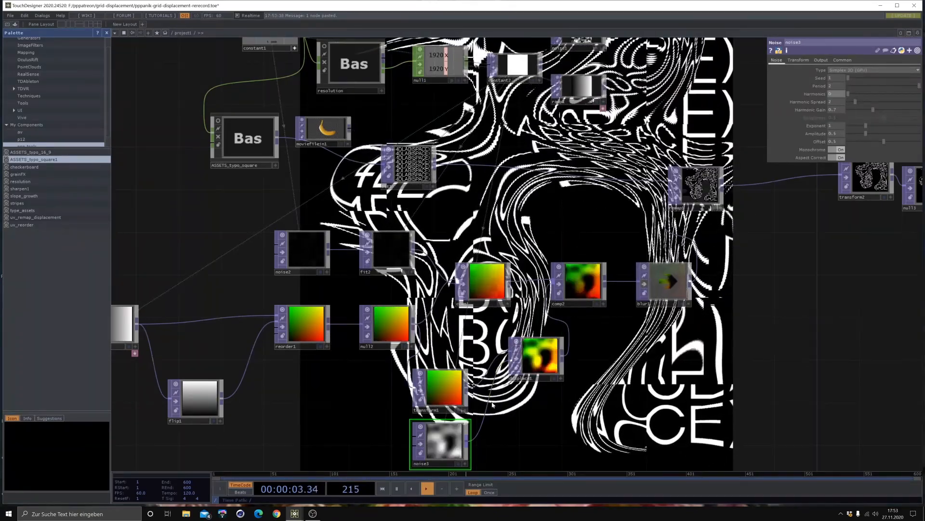
# - Set noise3's pixel format to 32-bit float (RGBA) and move the node further below transform1
pyautogui.moveTo(575, 419); pyautogui.dragTo(477, 227)
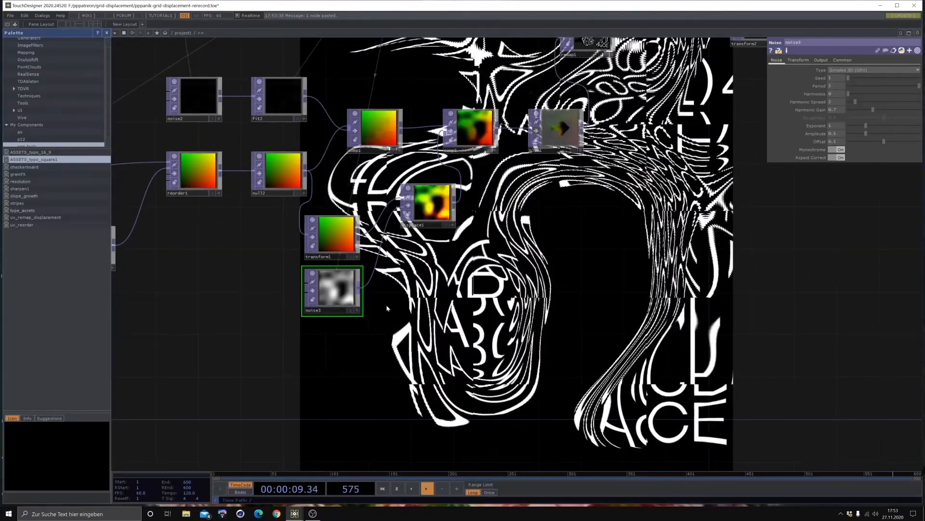
pyautogui.click(842, 60)
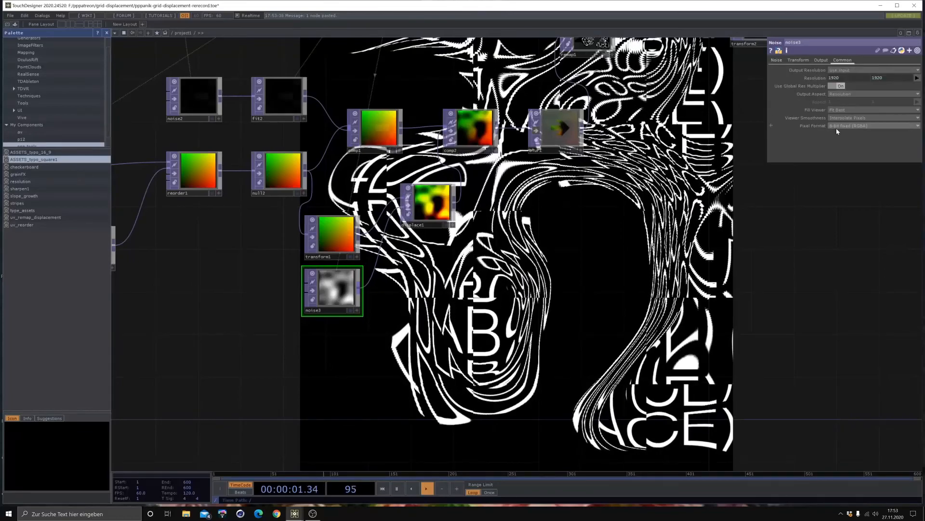
pyautogui.click(837, 126)
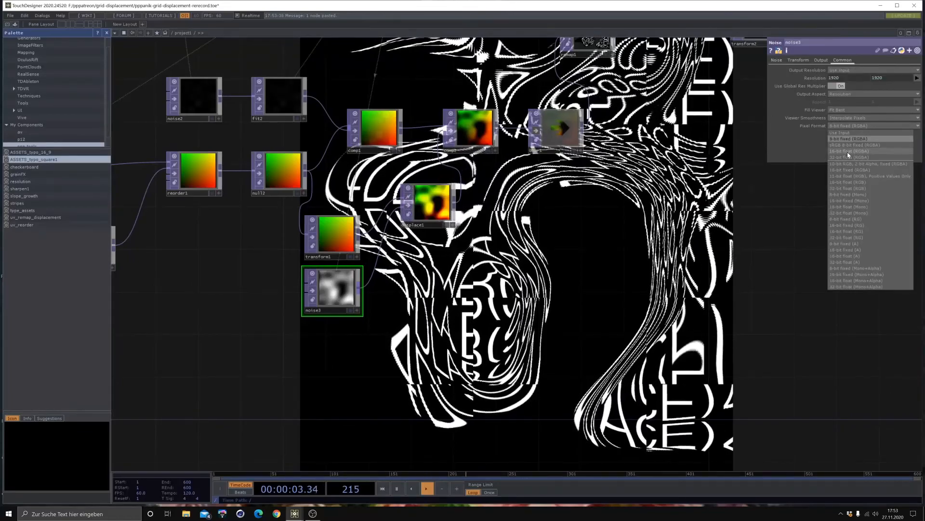
pyautogui.click(844, 158)
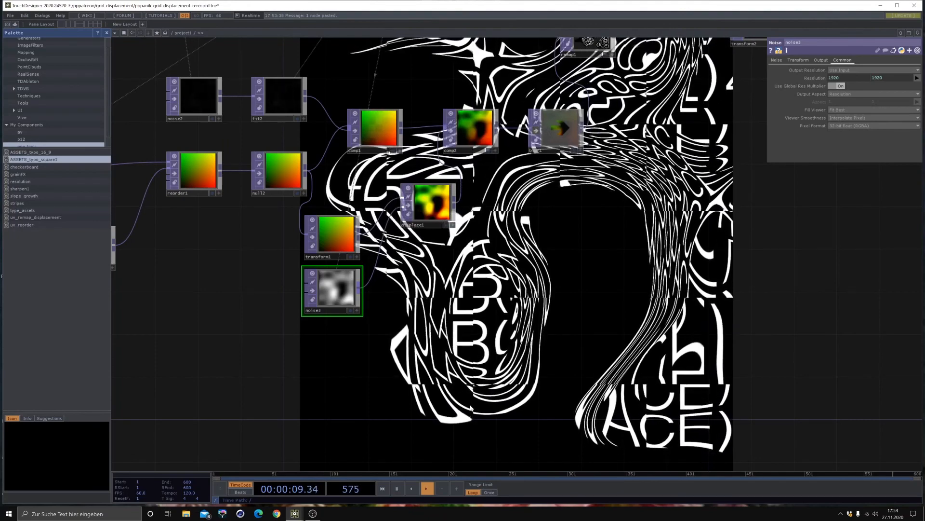
pyautogui.moveTo(121, 377); pyautogui.dragTo(196, 383)
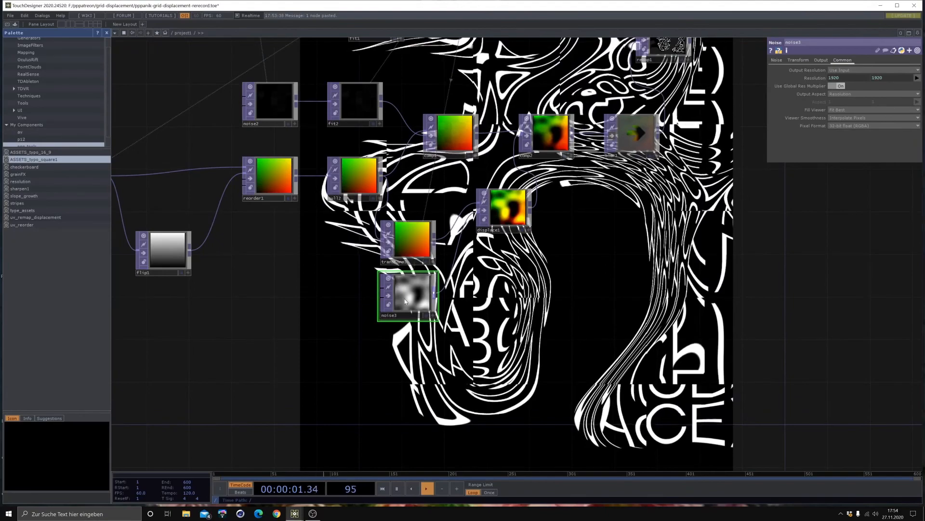
pyautogui.moveTo(404, 282); pyautogui.dragTo(404, 303)
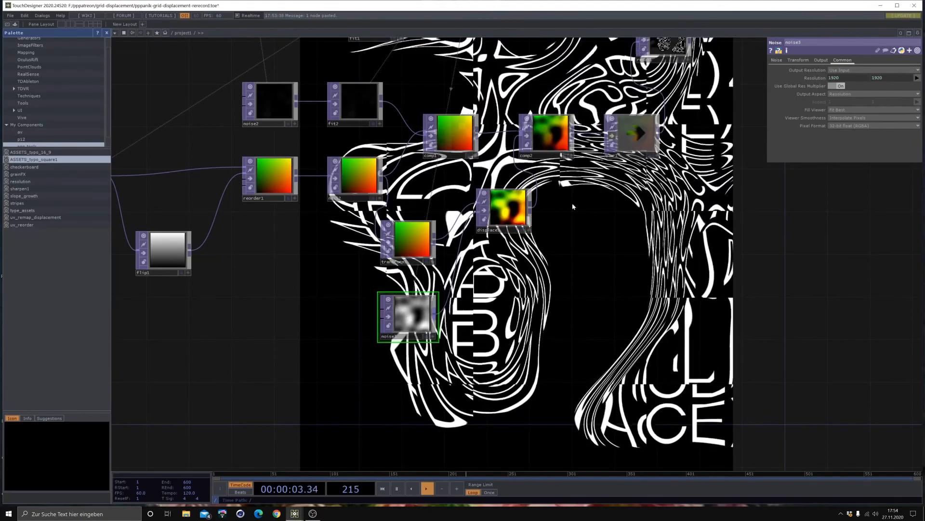
# - Animate noise3's Z translation with the expression op('constant1')['absTime_seconds']/3, and slightly raise its exponent
pyautogui.moveTo(638, 82); pyautogui.dragTo(706, 184)
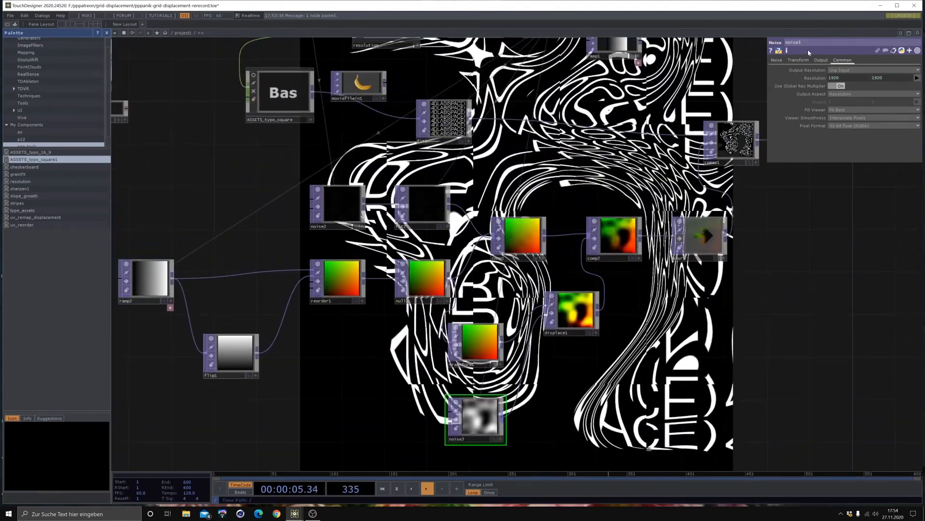
pyautogui.click(798, 60)
pyautogui.scroll(-3, 319, 187)
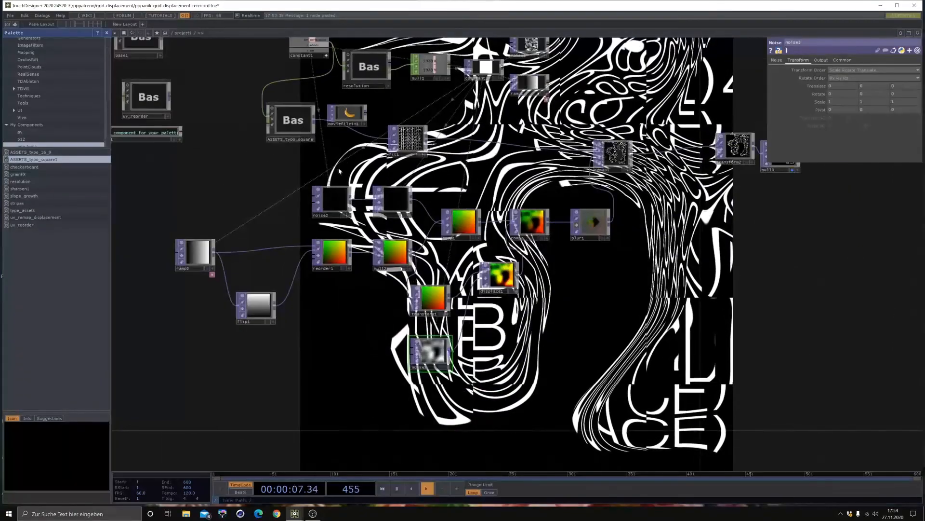
pyautogui.moveTo(338, 175); pyautogui.dragTo(344, 180)
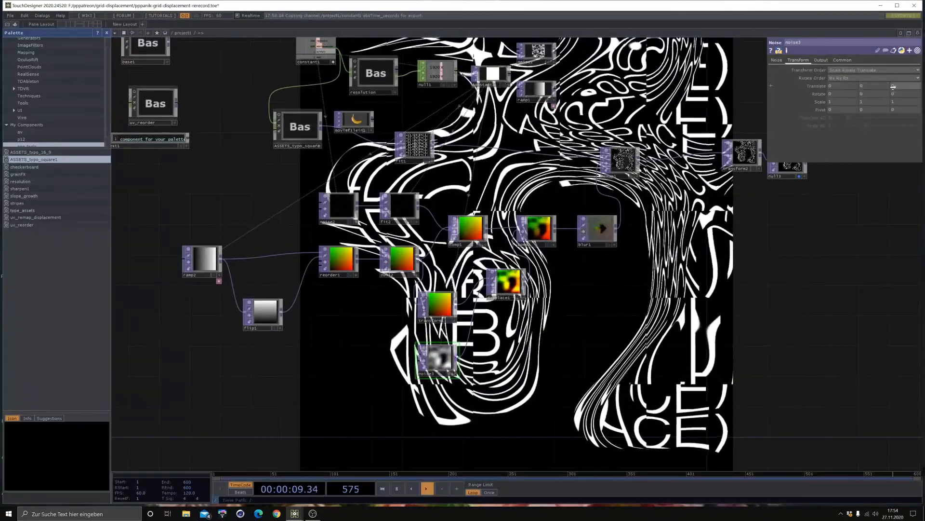
pyautogui.rightClick(894, 86)
pyautogui.click(899, 88)
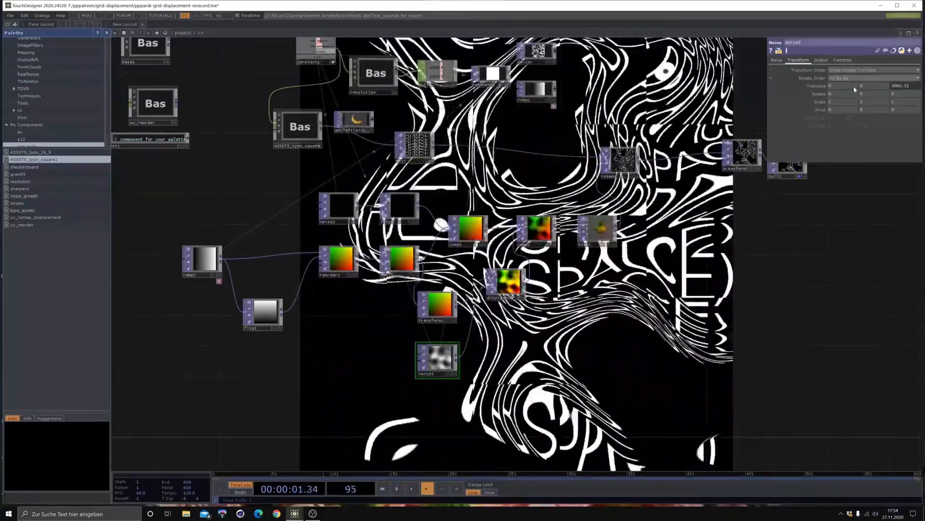
pyautogui.click(906, 86)
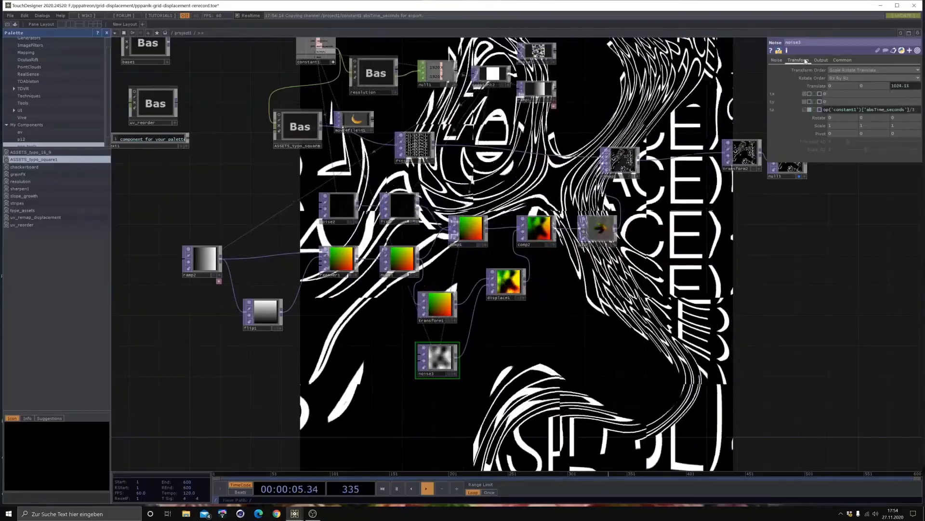
pyautogui.click(777, 61)
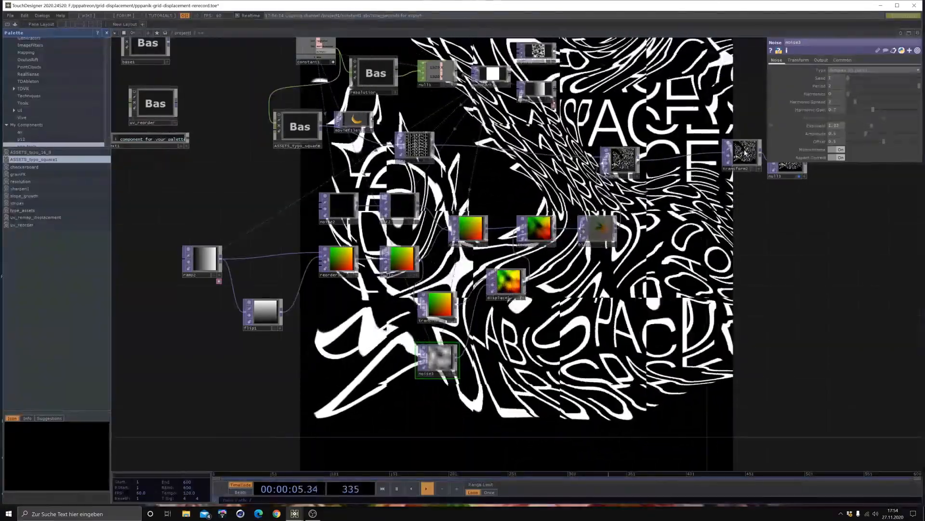
# - Try another blend operation on comp2 in place of Multiply, and settle on Add
pyautogui.click(540, 222)
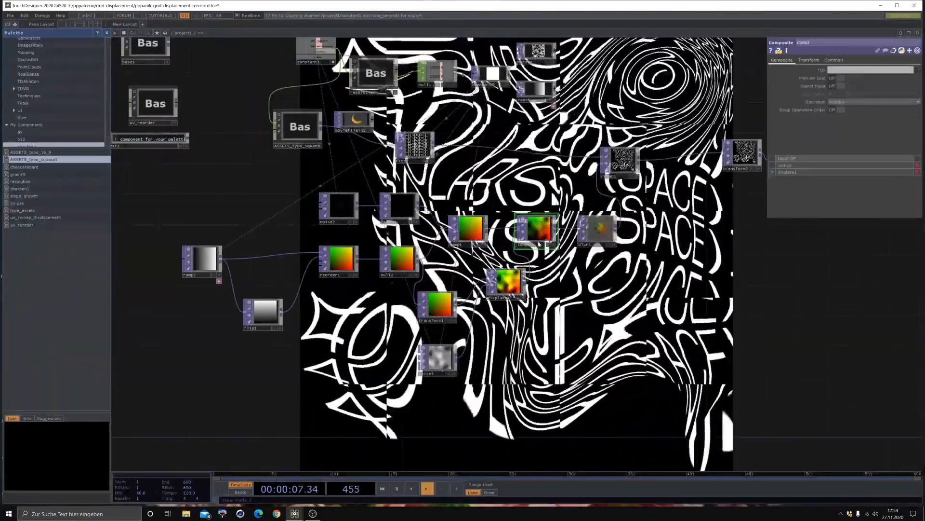
pyautogui.scroll(2, 539, 244)
pyautogui.click(876, 102)
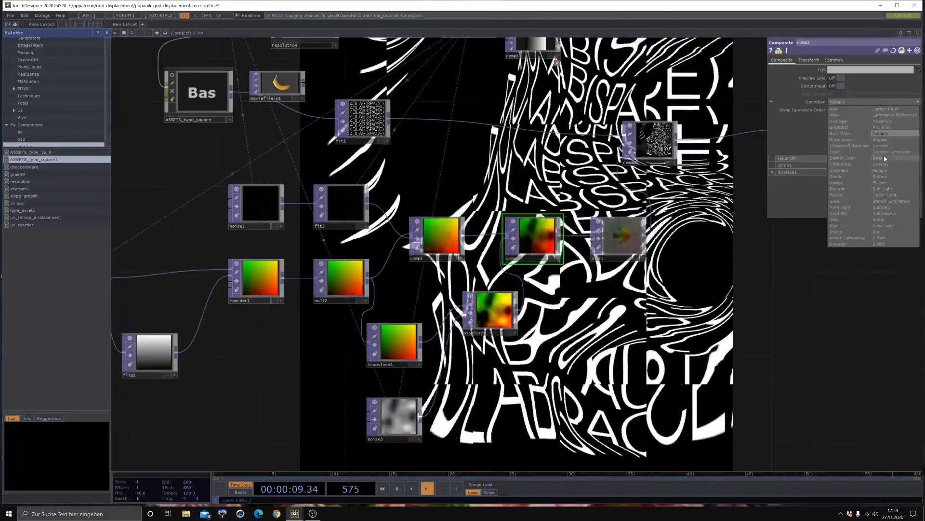
pyautogui.click(895, 164)
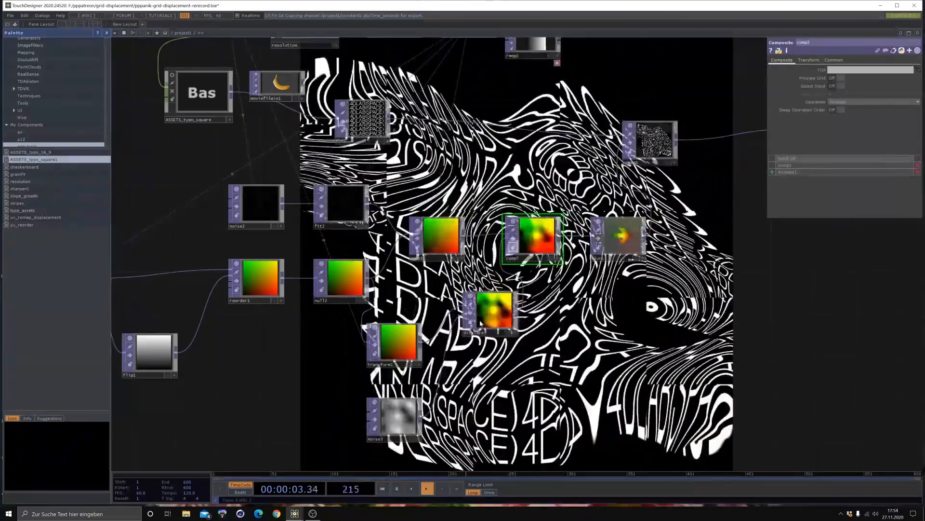
pyautogui.click(850, 102)
pyautogui.click(842, 109)
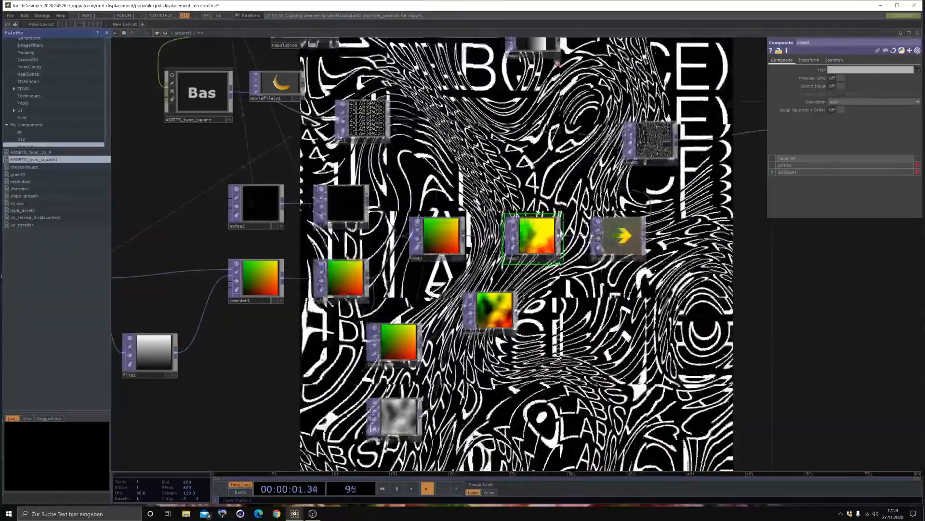
# - Try a higher harmonics setting on noise2 to vary the distortion
pyautogui.click(401, 407)
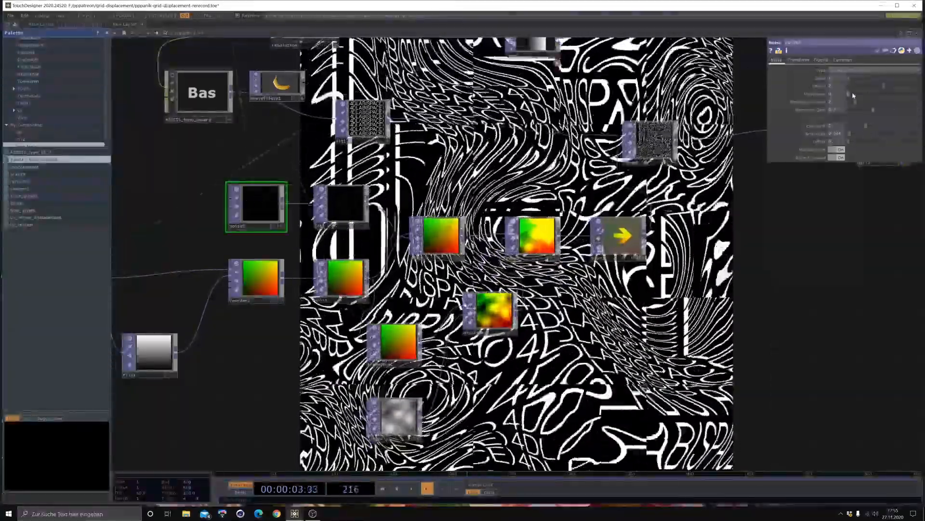
pyautogui.moveTo(852, 94); pyautogui.dragTo(881, 95)
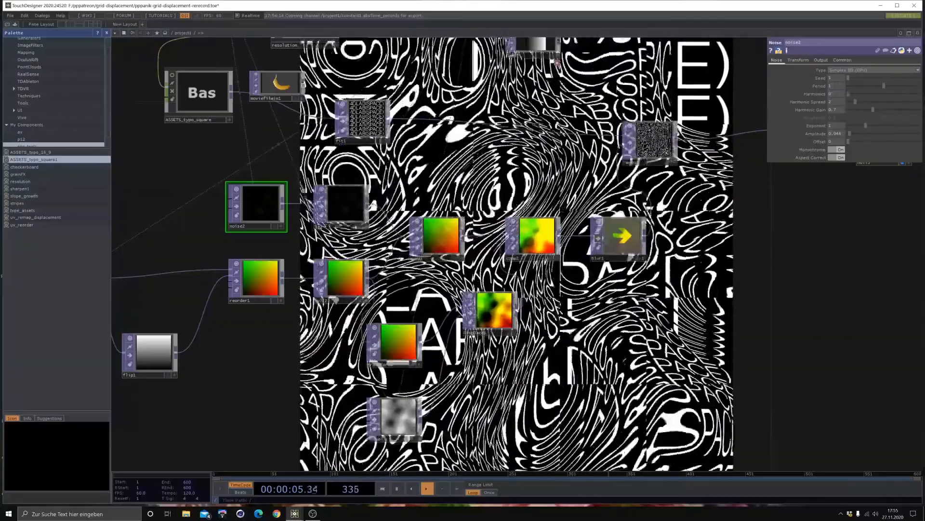